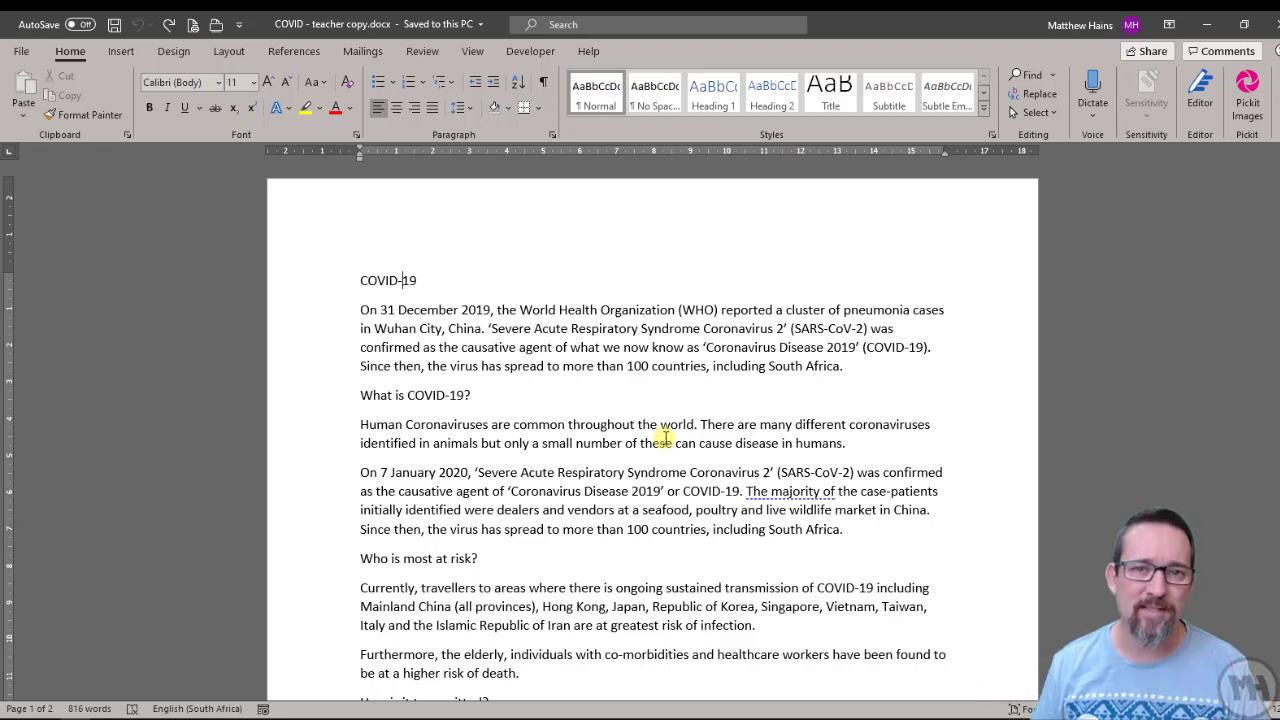
# - Place the cursor at the COVID-19 line and browse the full Styles list without applying one
pyautogui.click(542, 281)
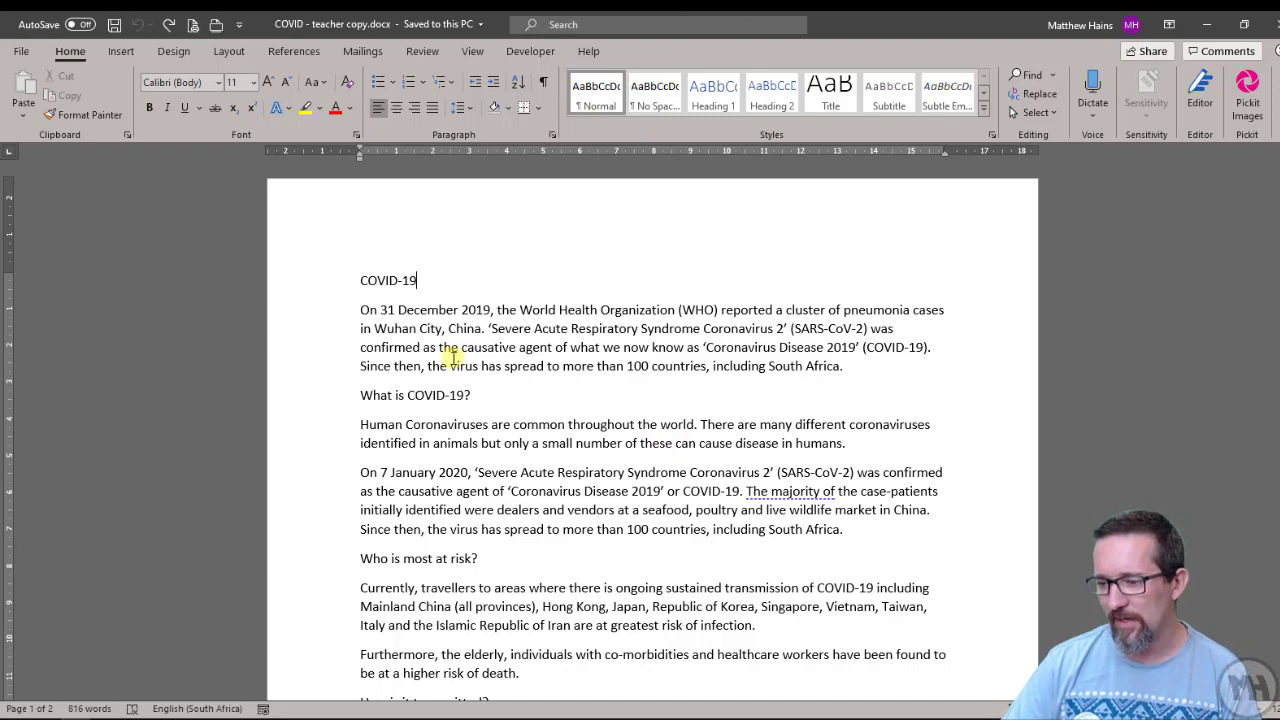
pyautogui.scroll(-5, 905, 375)
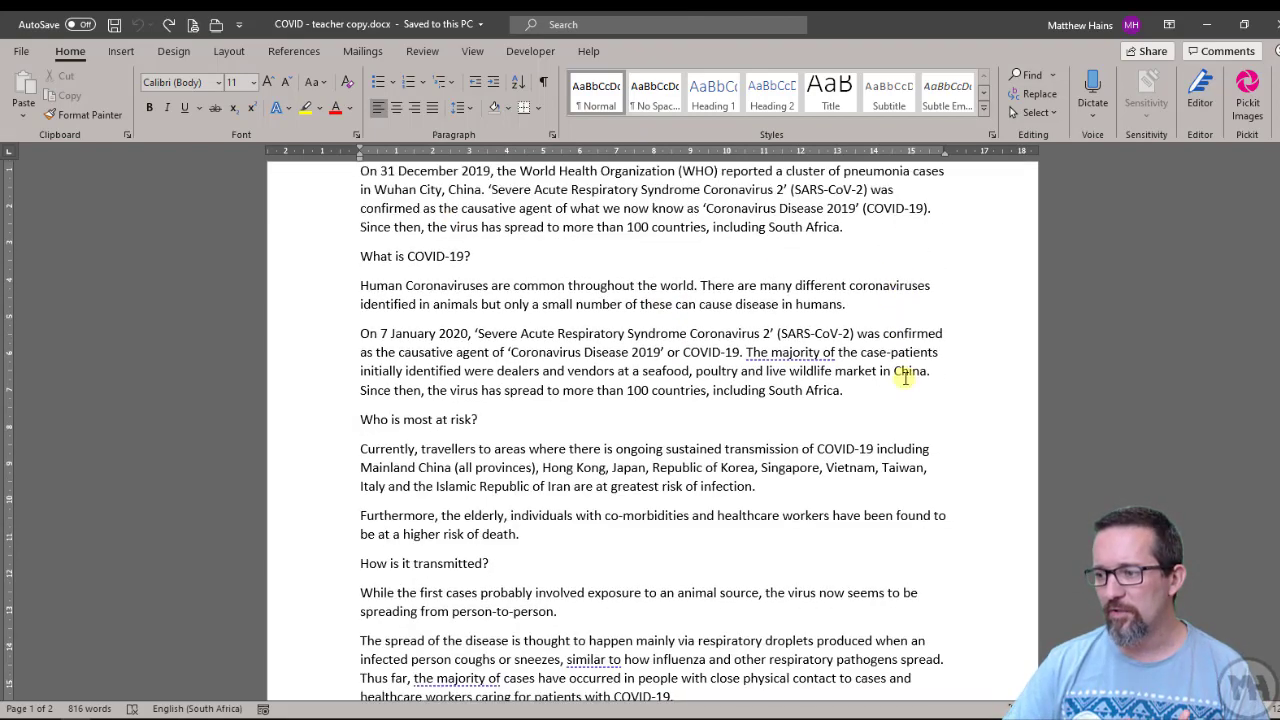
pyautogui.scroll(-6, 905, 377)
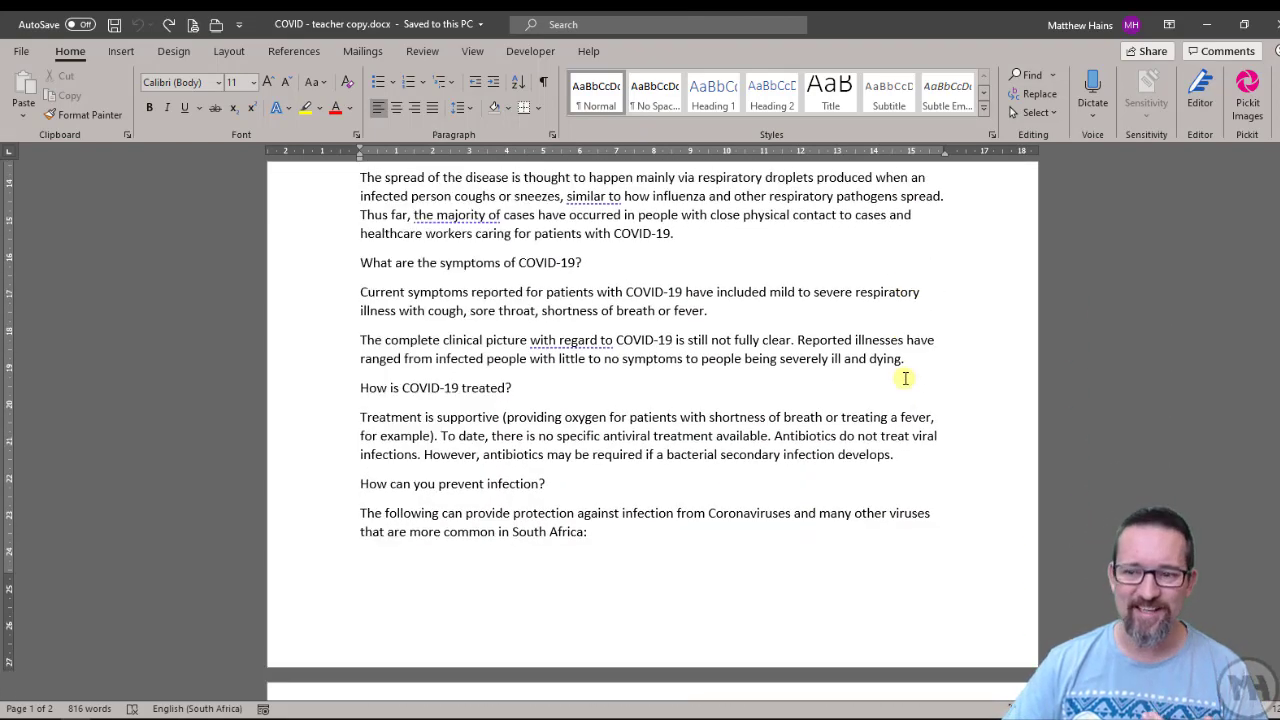
pyautogui.scroll(-8, 905, 378)
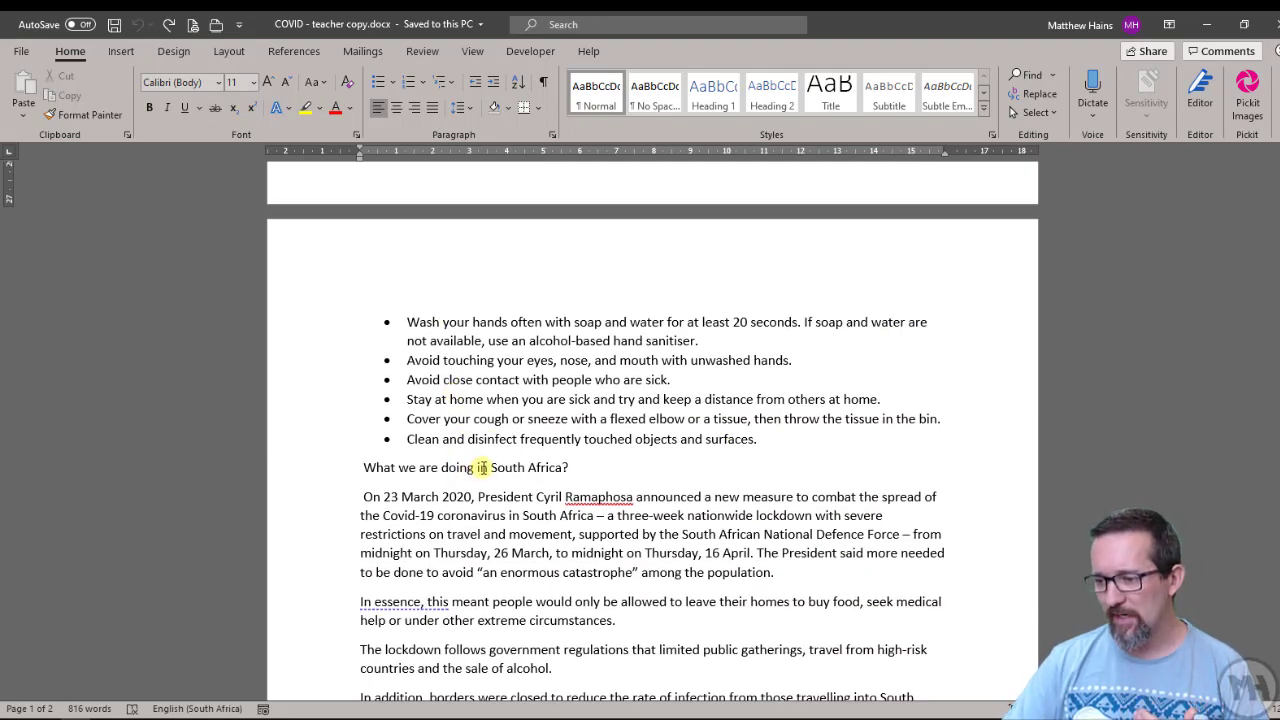
pyautogui.scroll(18, 482, 467)
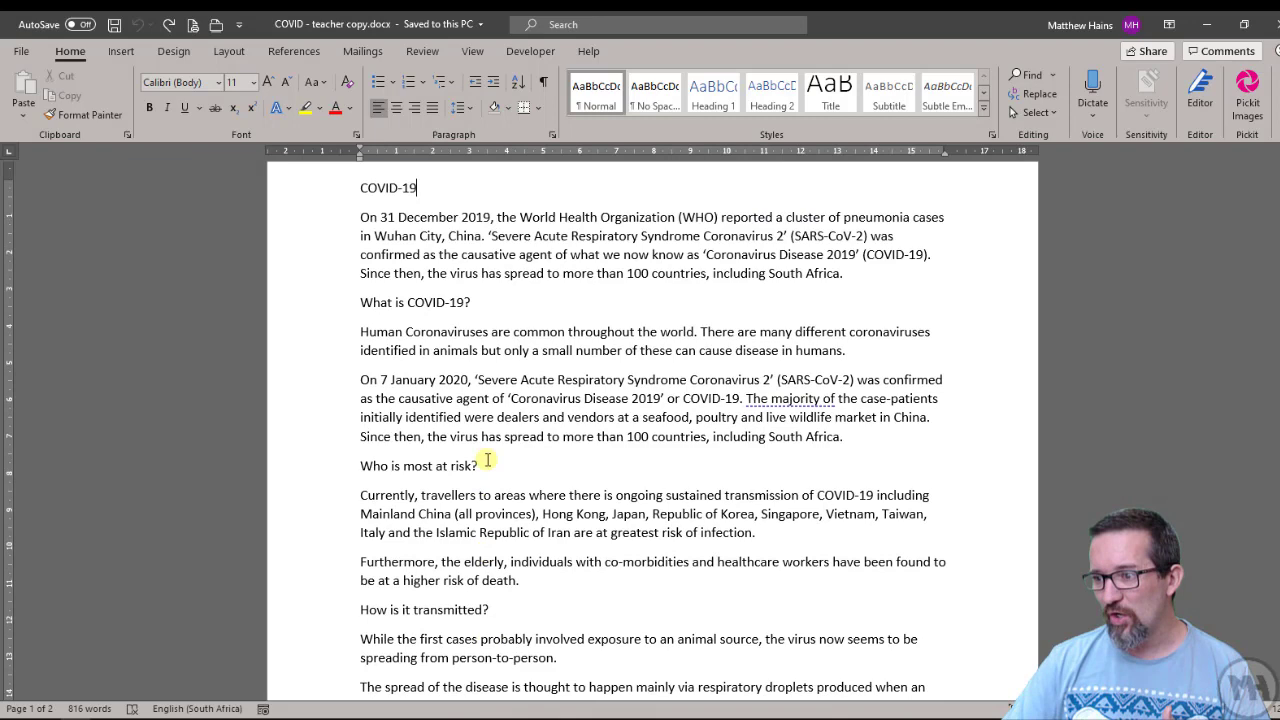
pyautogui.scroll(2, 487, 460)
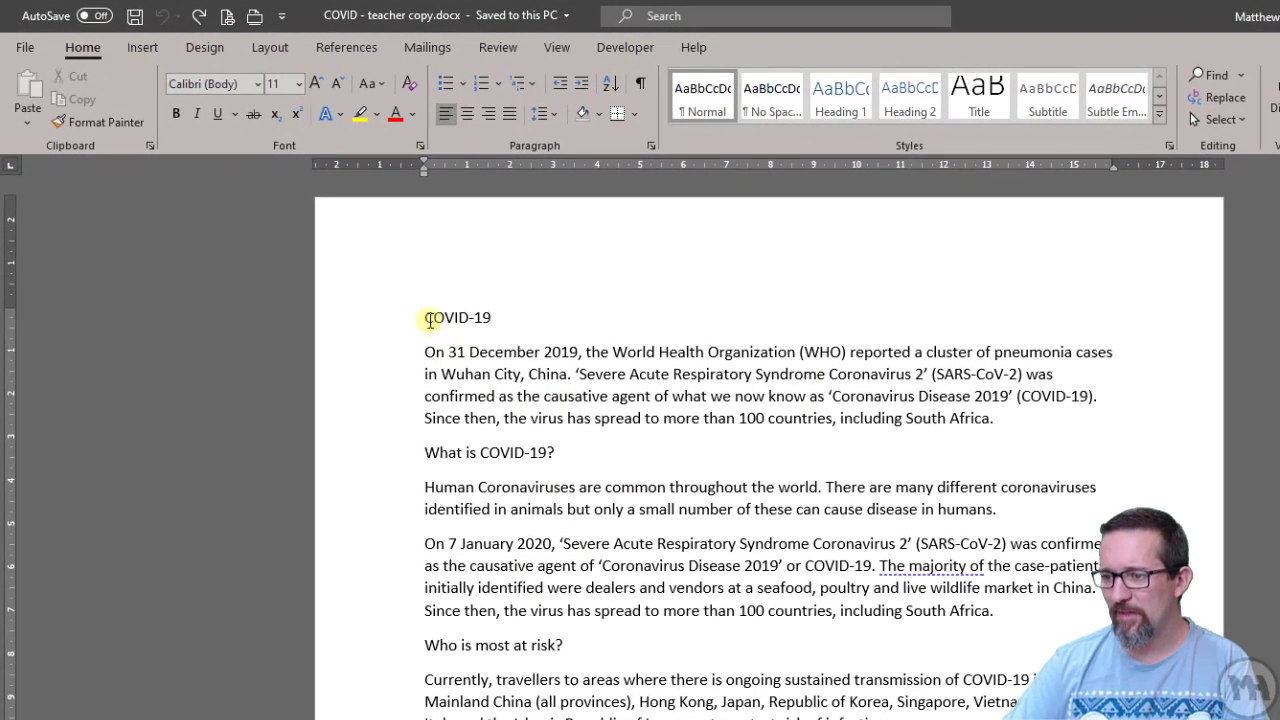
pyautogui.click(418, 316)
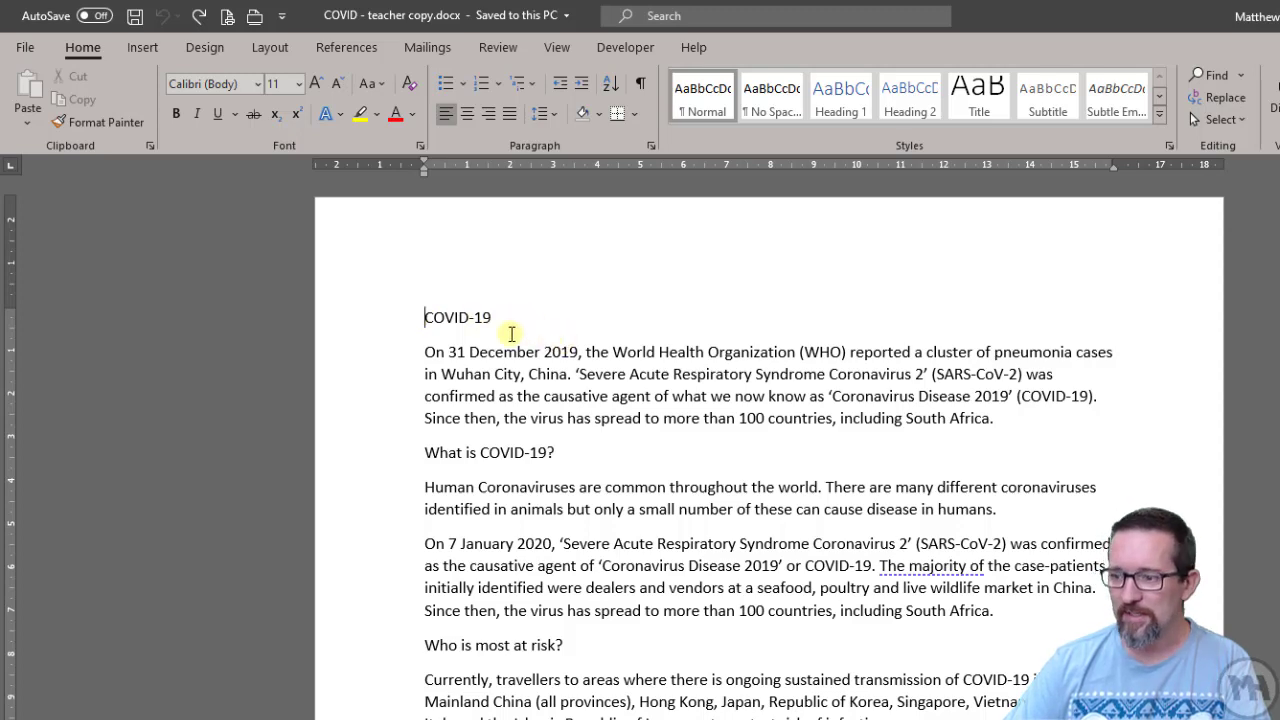
pyautogui.scroll(-3, 511, 334)
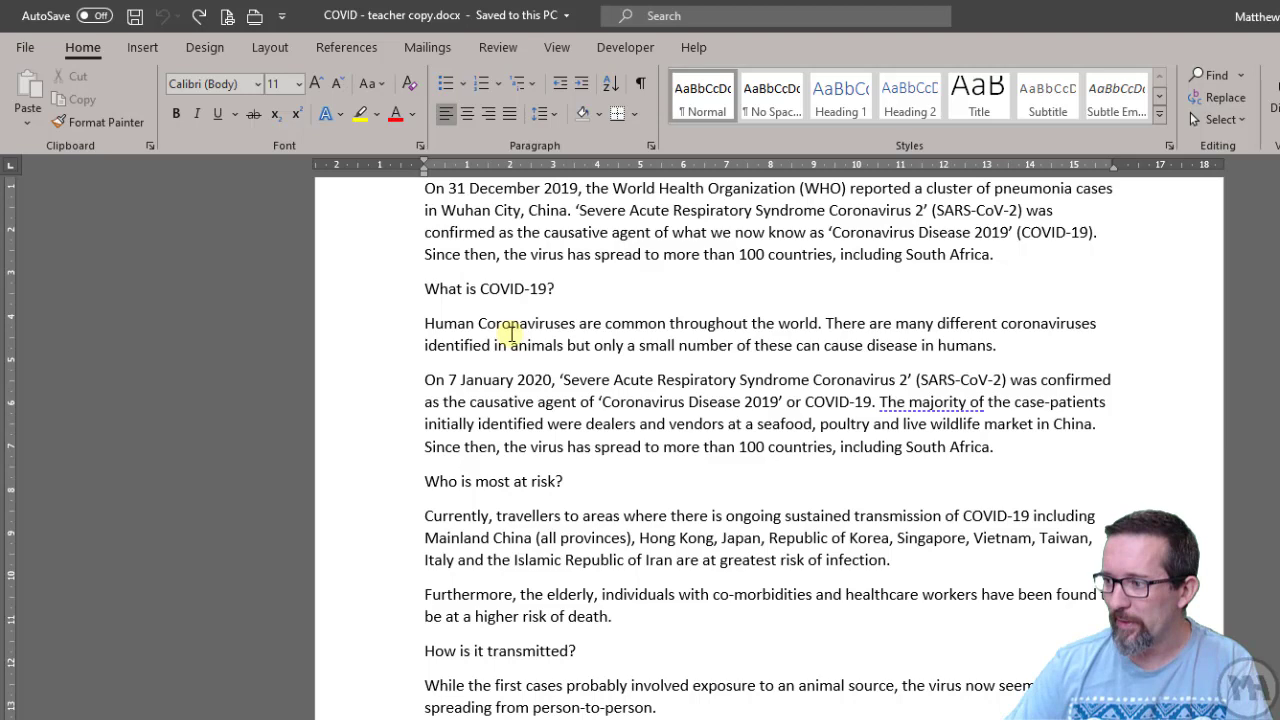
pyautogui.scroll(3, 770, 366)
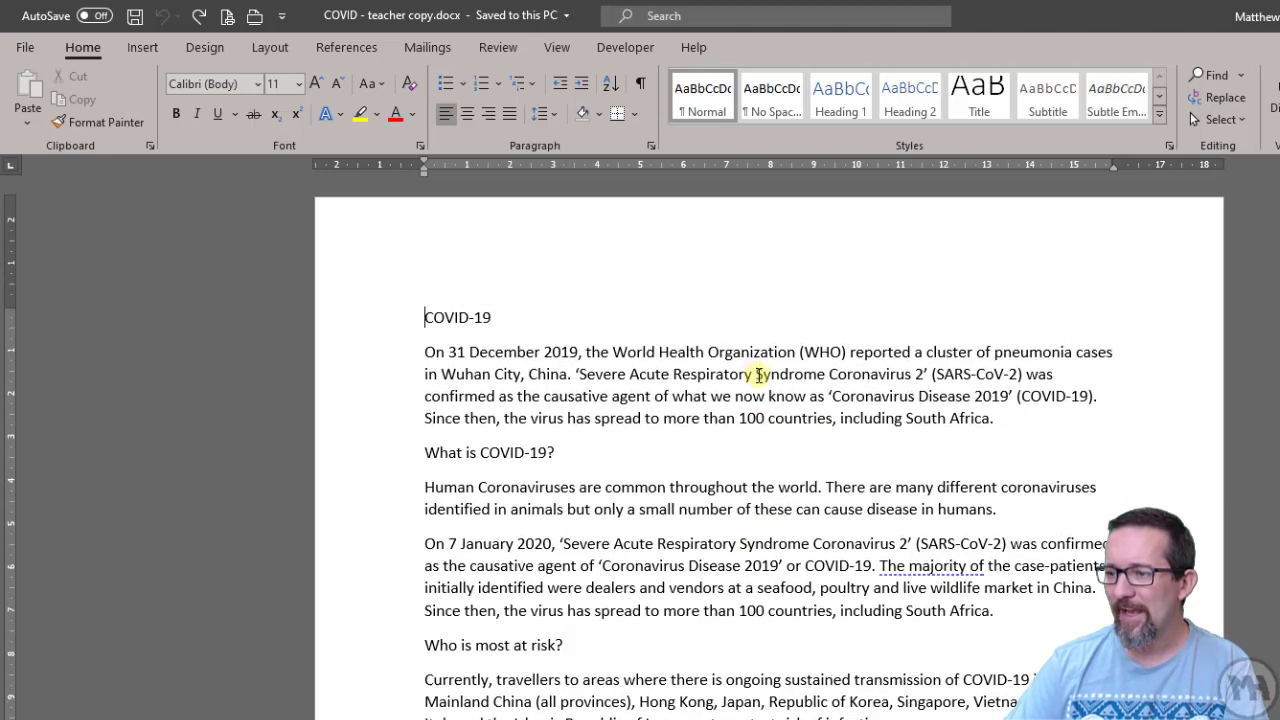
pyautogui.click(1162, 119)
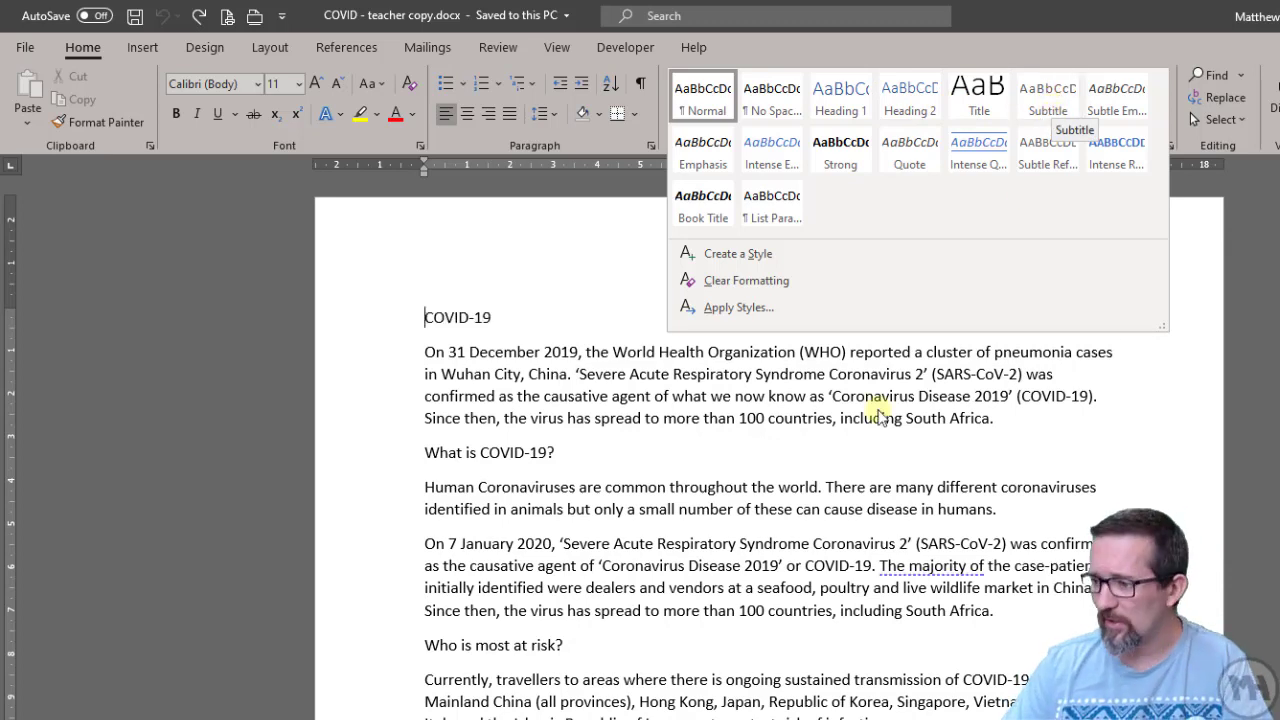
pyautogui.click(848, 412)
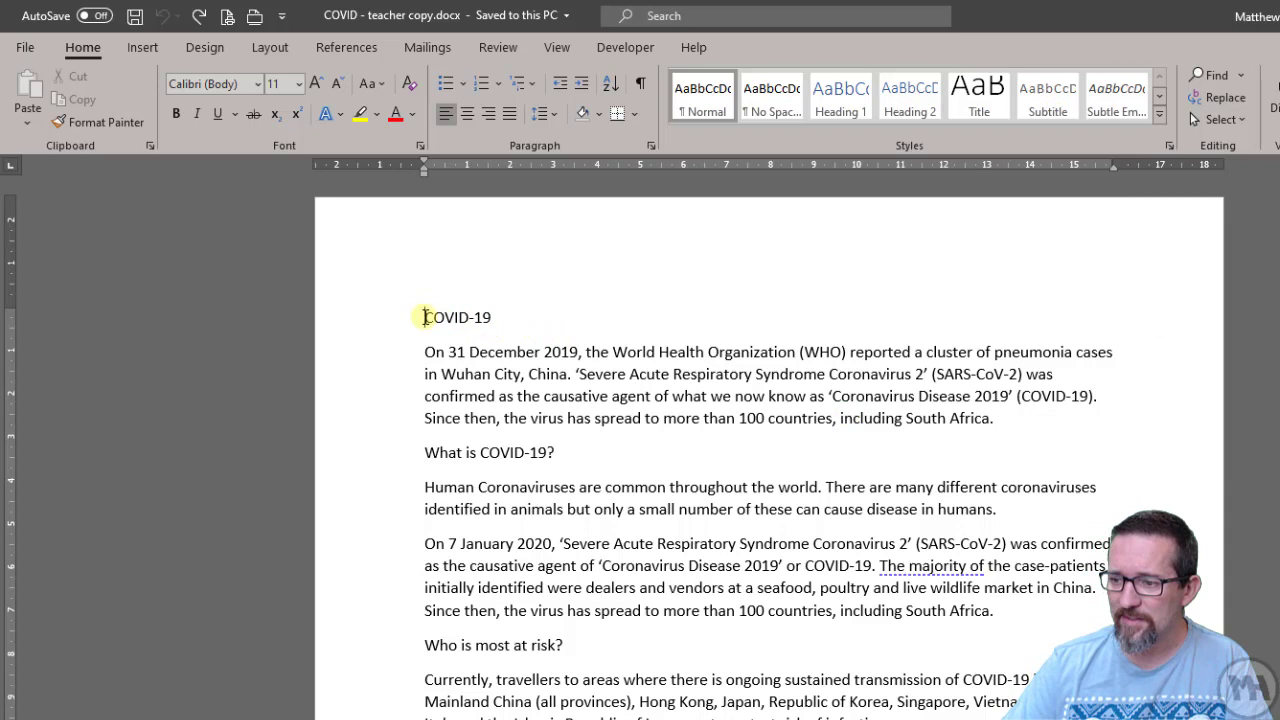
# - Apply the Title style to the COVID-19 line
pyautogui.moveTo(423, 317); pyautogui.dragTo(492, 316)
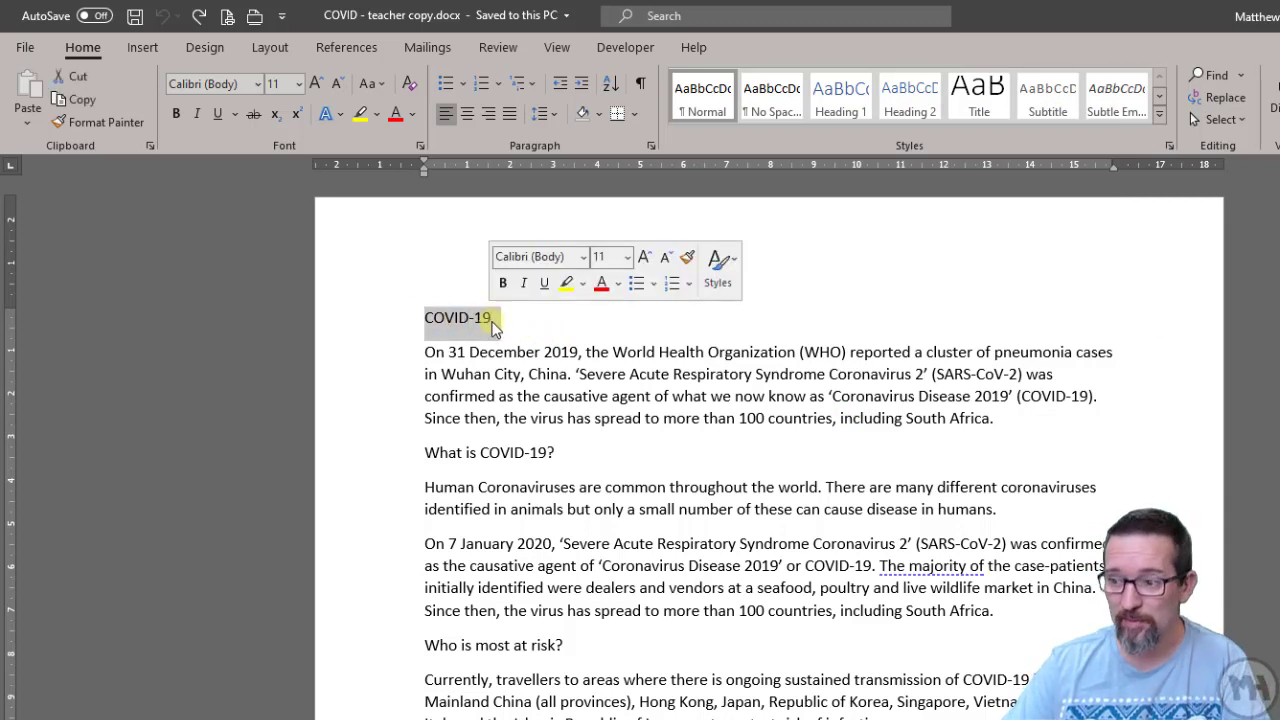
pyautogui.click(492, 322)
pyautogui.moveTo(427, 319); pyautogui.dragTo(505, 320)
pyautogui.click(452, 328)
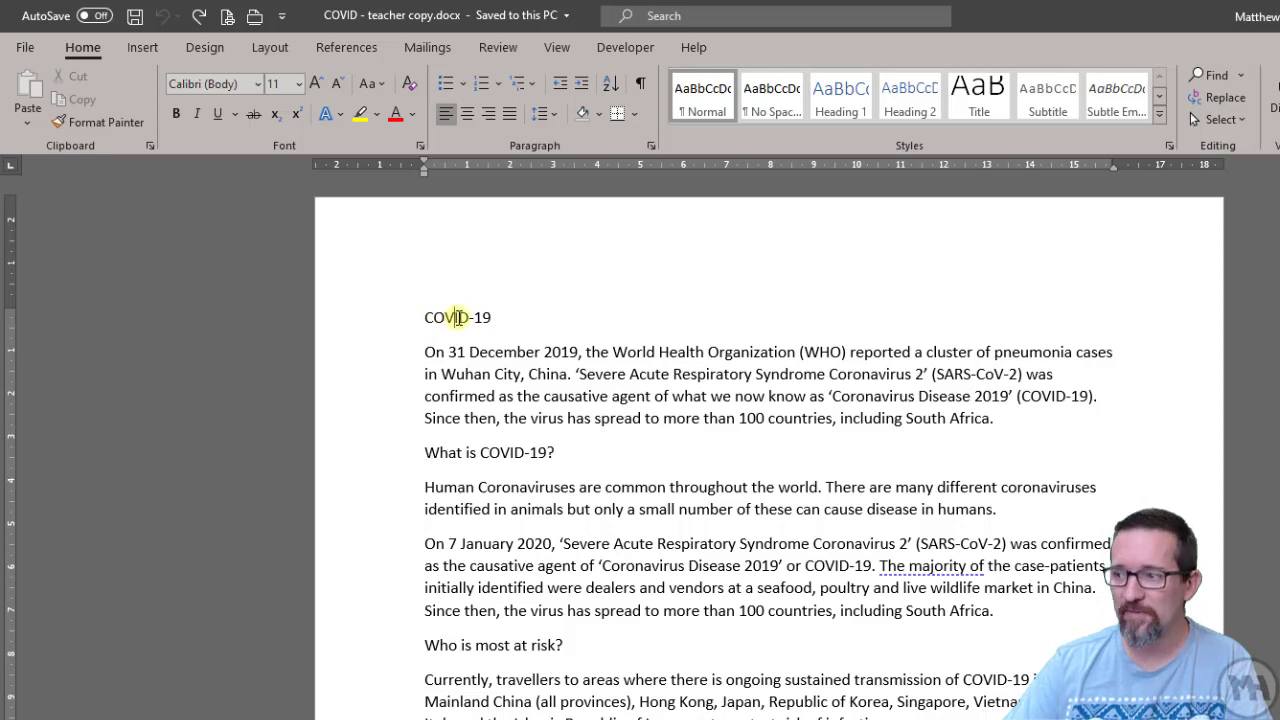
pyautogui.click(971, 106)
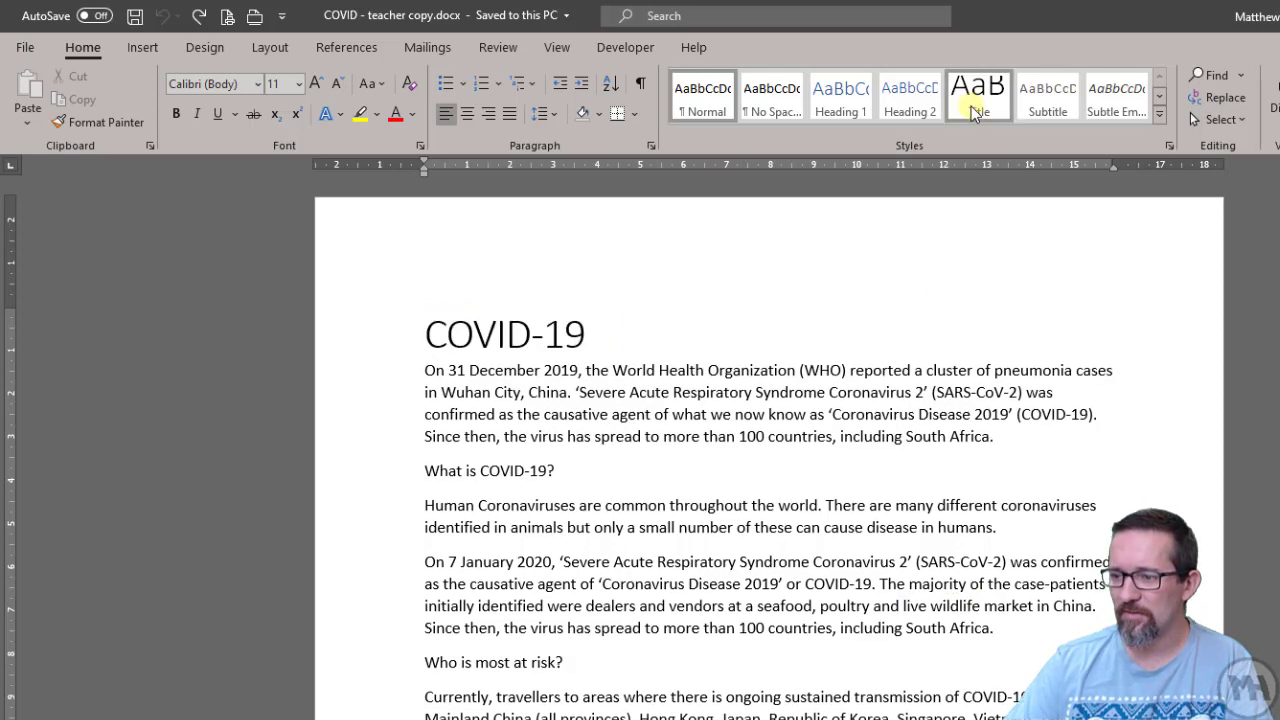
pyautogui.click(971, 106)
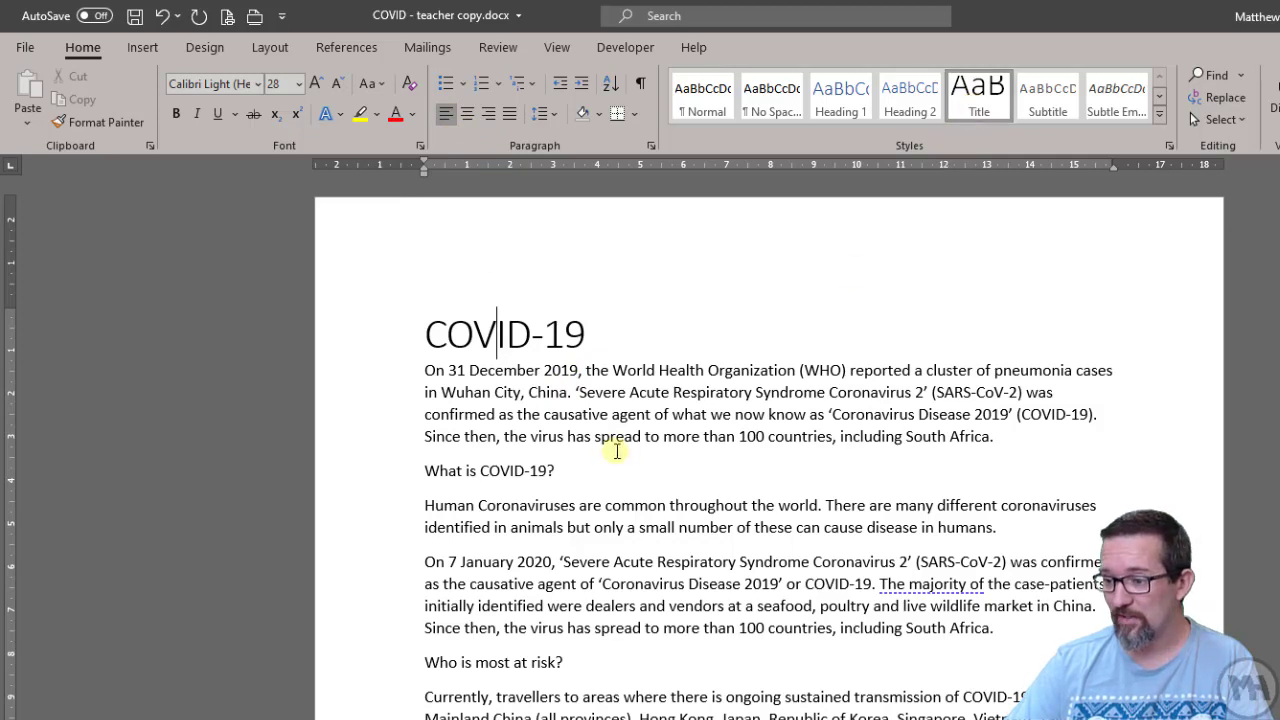
# - Make 'What is COVID-19?' a Heading 1 and 'Who is most at risk?' a Heading 2
pyautogui.scroll(-3, 614, 449)
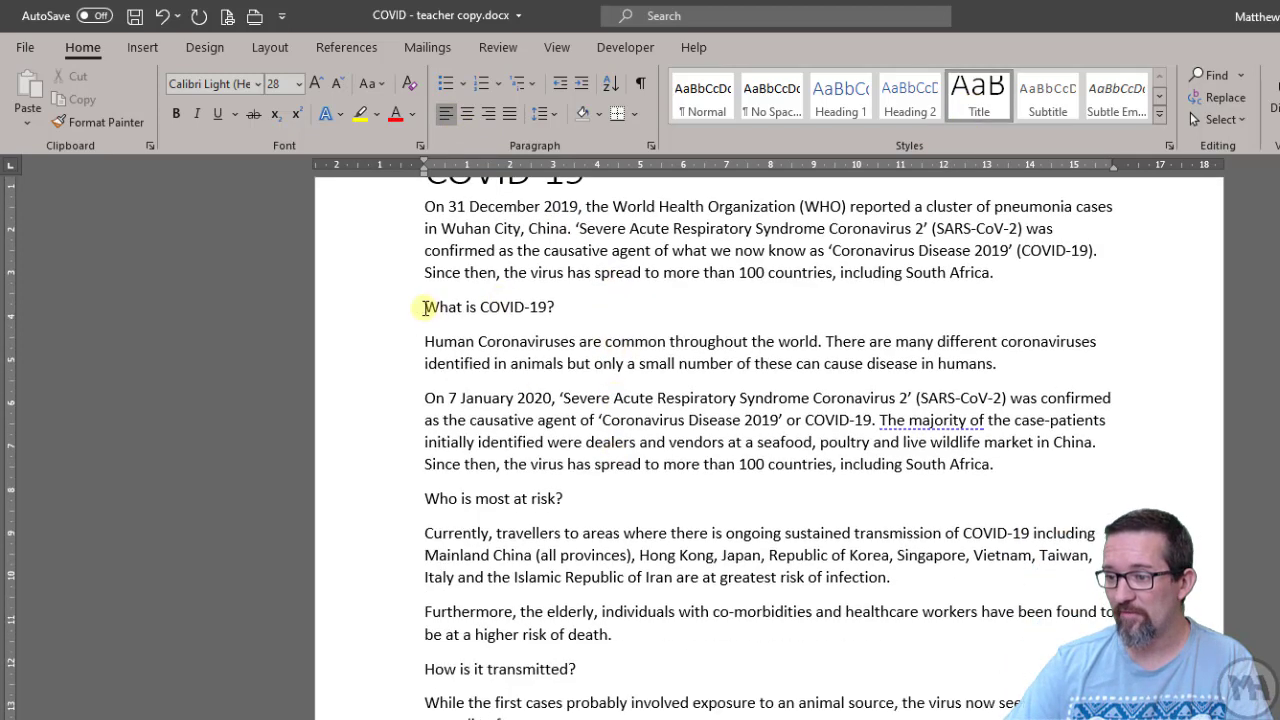
pyautogui.moveTo(424, 306); pyautogui.dragTo(553, 303)
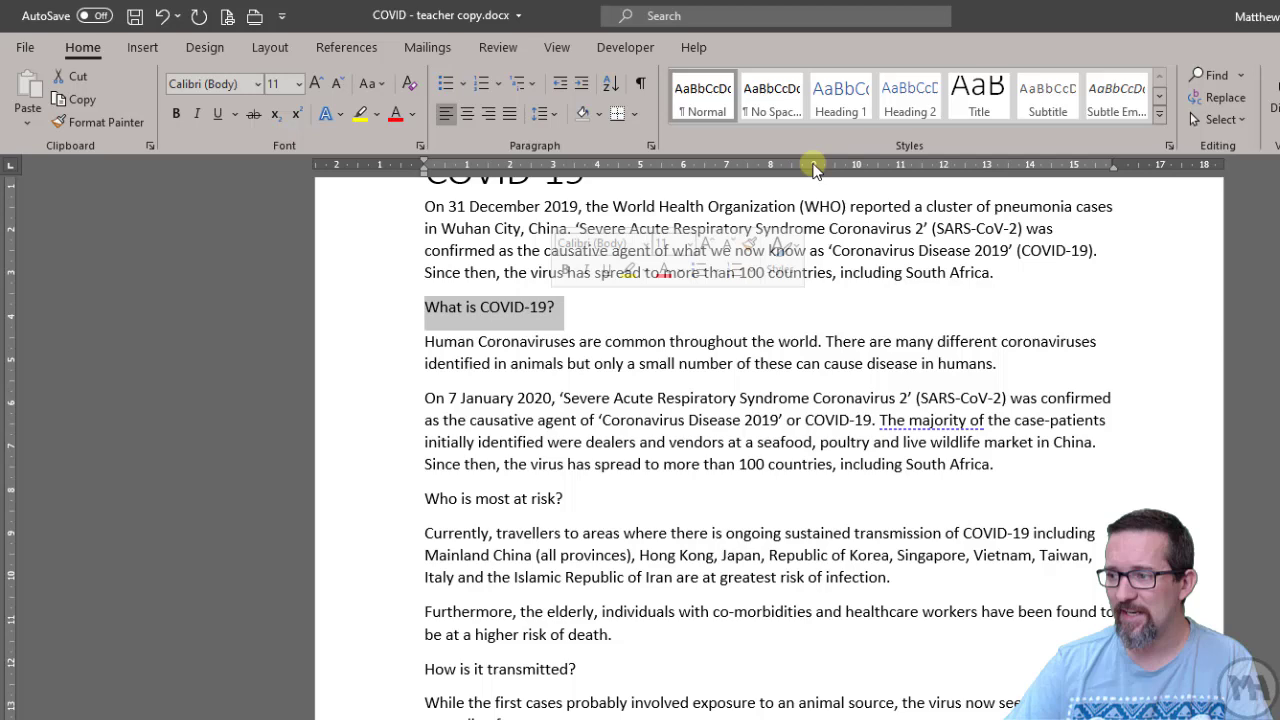
pyautogui.click(838, 100)
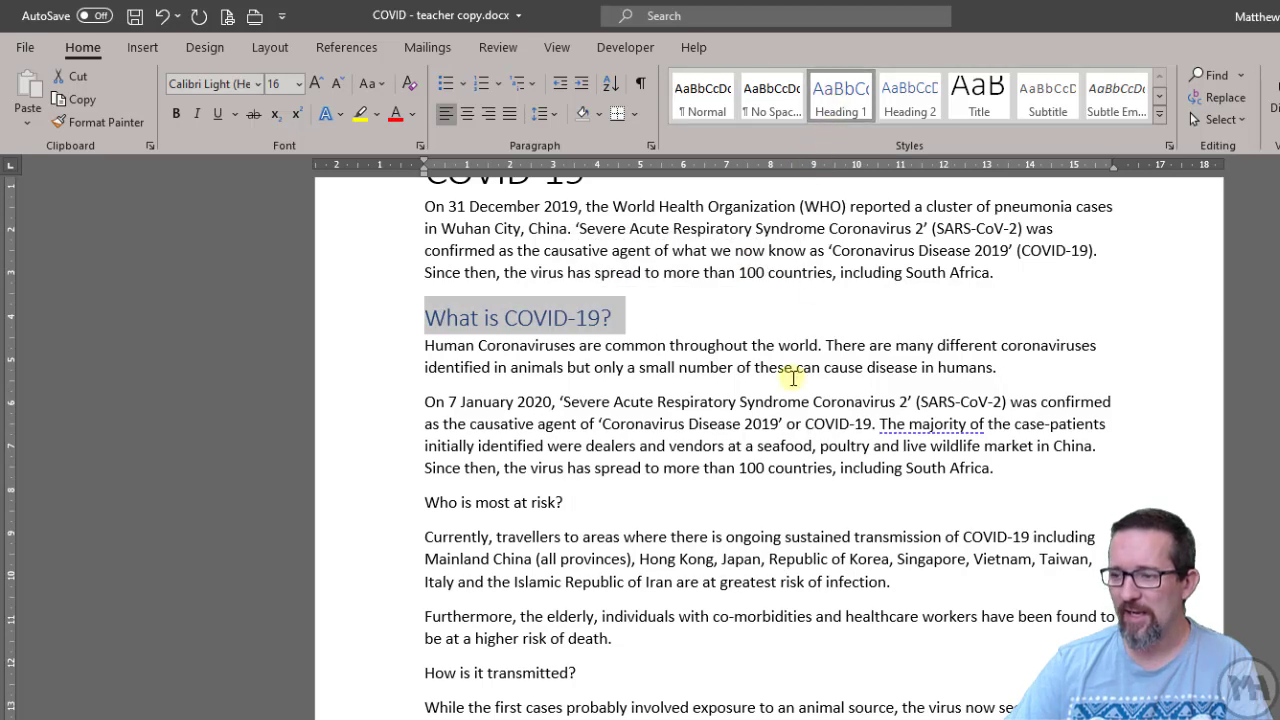
pyautogui.scroll(-3, 791, 377)
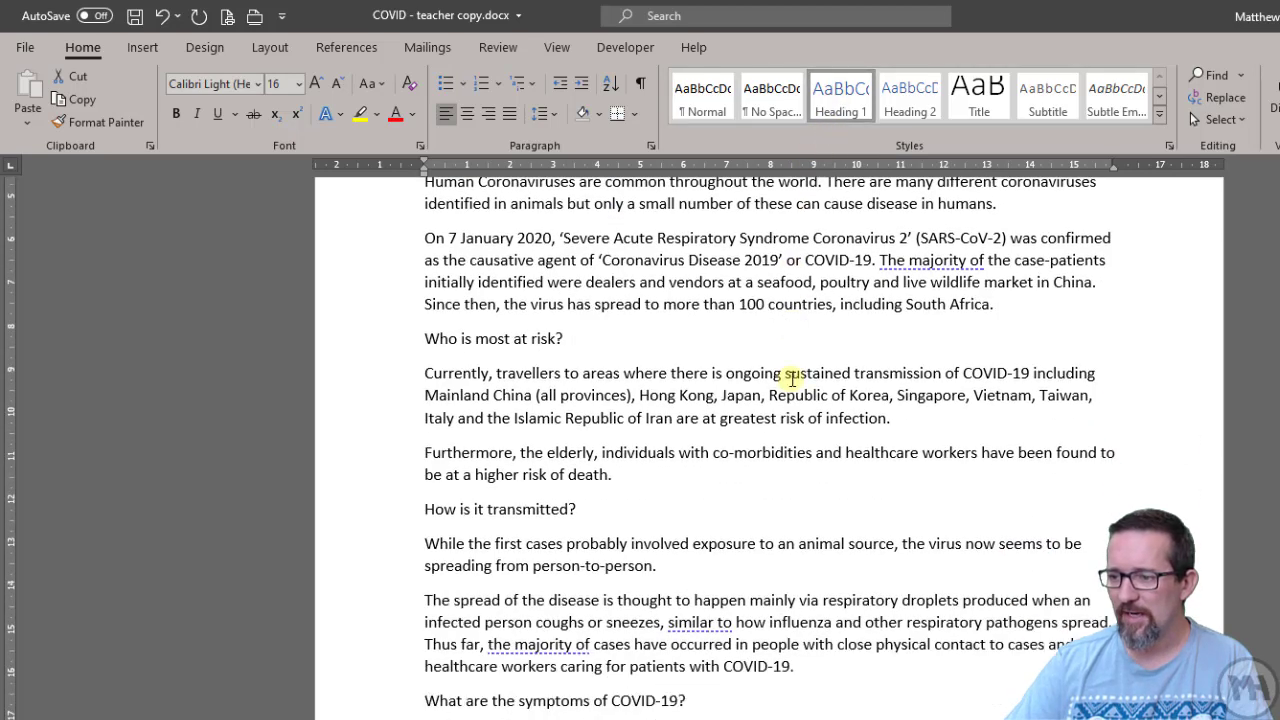
pyautogui.click(422, 338)
pyautogui.moveTo(456, 340); pyautogui.dragTo(574, 338)
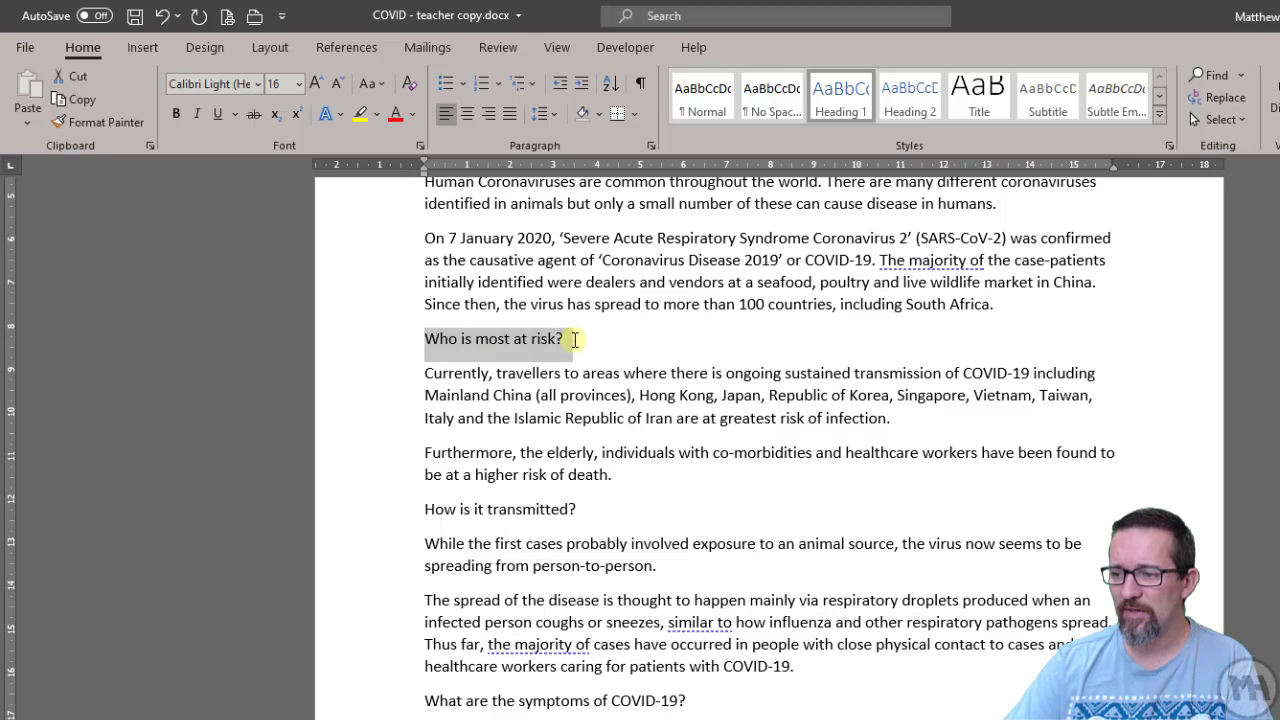
pyautogui.click(523, 338)
pyautogui.click(905, 100)
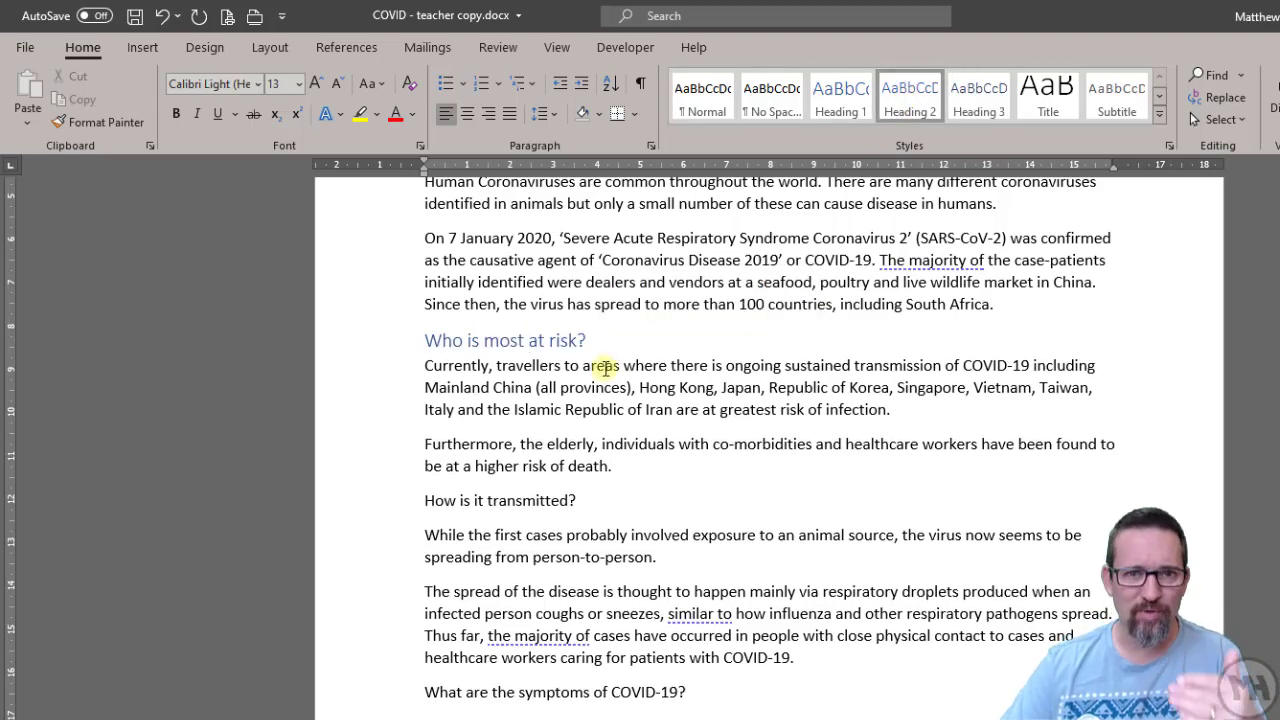
# - Multi-select the questions on symptoms, treatment, prevention and 'What we are doing in South Africa?'
pyautogui.scroll(-3, 531, 346)
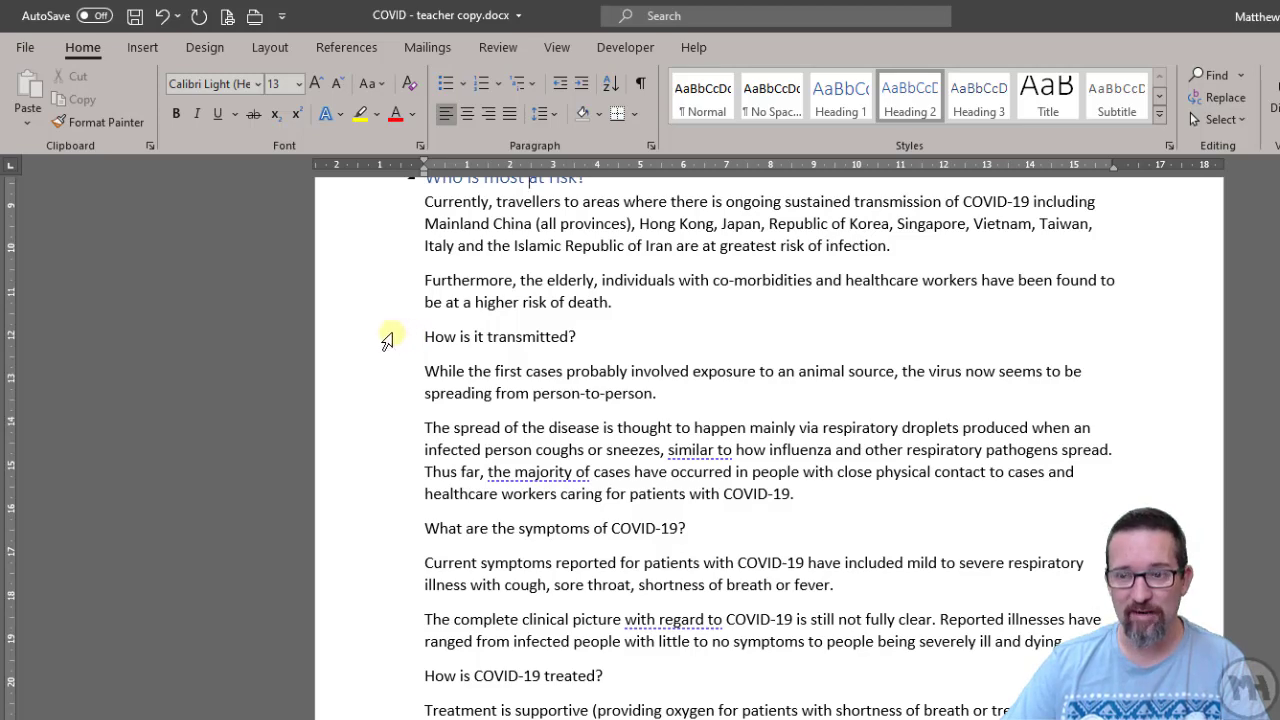
pyautogui.click(385, 340)
pyautogui.scroll(-2, 381, 348)
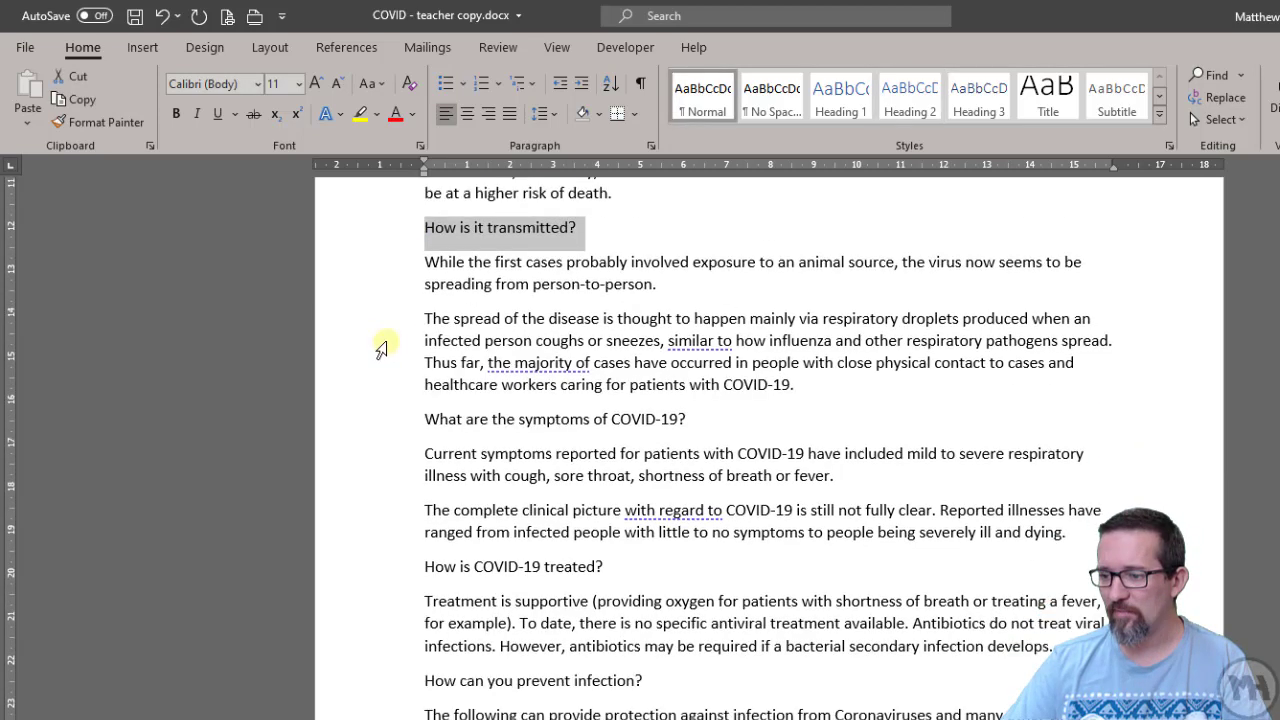
pyautogui.scroll(-2, 381, 348)
pyautogui.click(353, 317)
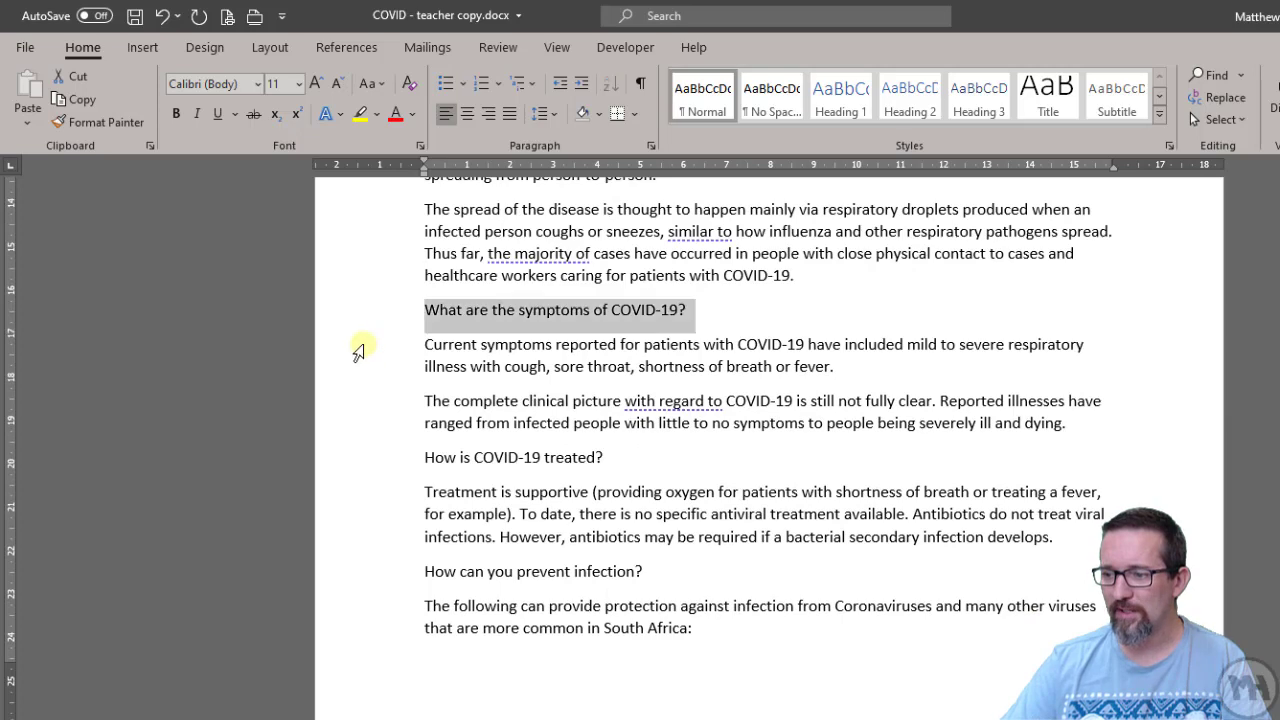
pyautogui.keyDown('ctrl'); pyautogui.click(360, 462); pyautogui.keyUp('ctrl')
pyautogui.scroll(-1, 361, 467)
pyautogui.scroll(-2, 360, 467)
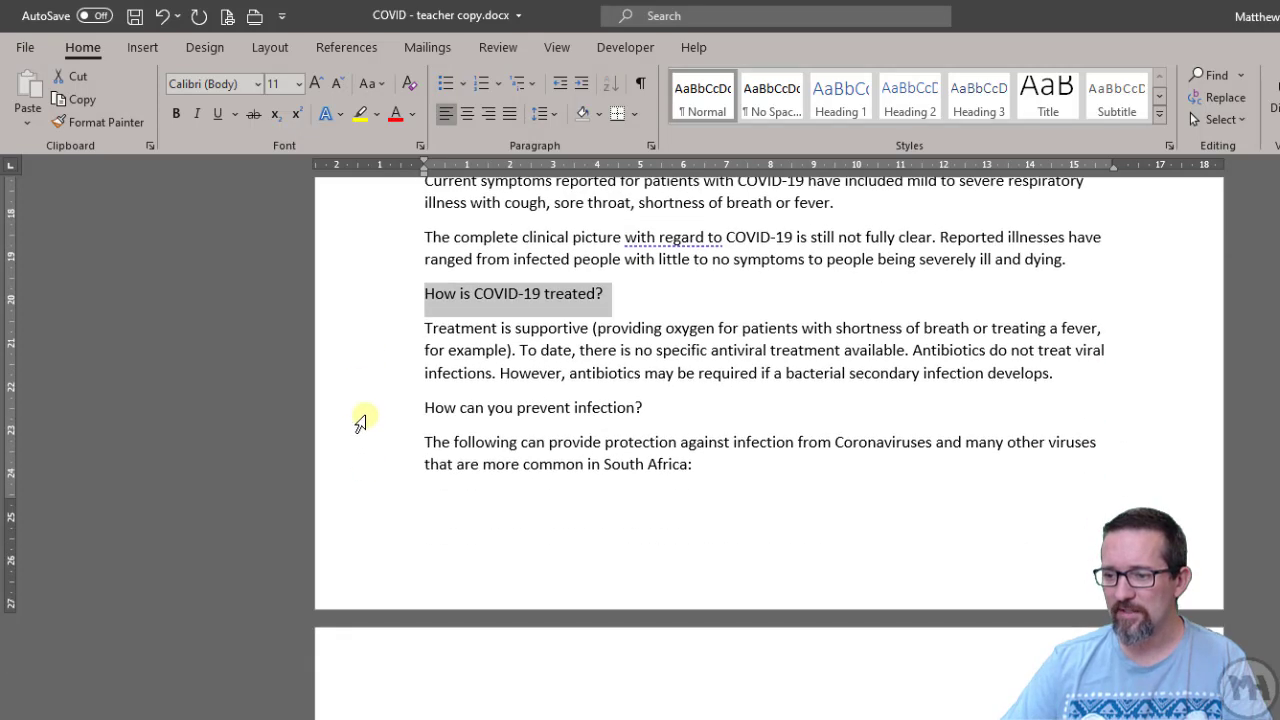
pyautogui.keyDown('ctrl'); pyautogui.click(360, 423); pyautogui.keyUp('ctrl')
pyautogui.scroll(-11, 360, 425)
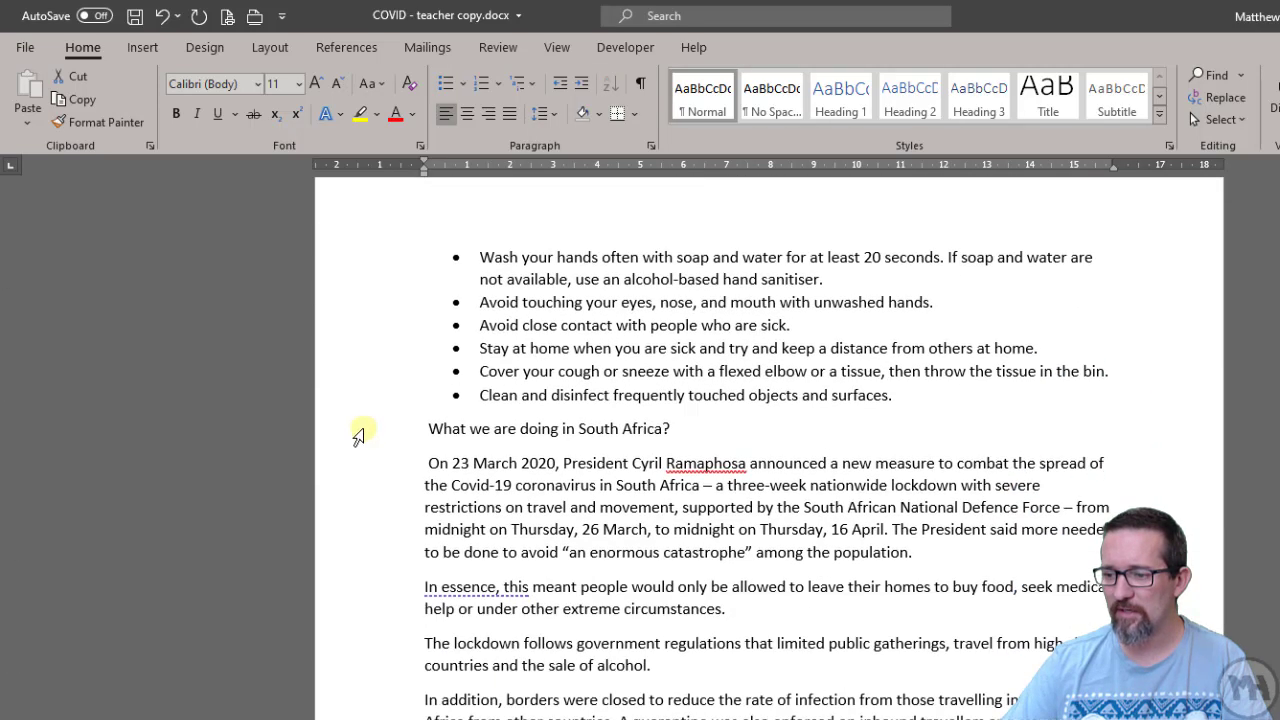
pyautogui.keyDown('ctrl'); pyautogui.click(358, 430); pyautogui.keyUp('ctrl')
pyautogui.scroll(-6, 357, 435)
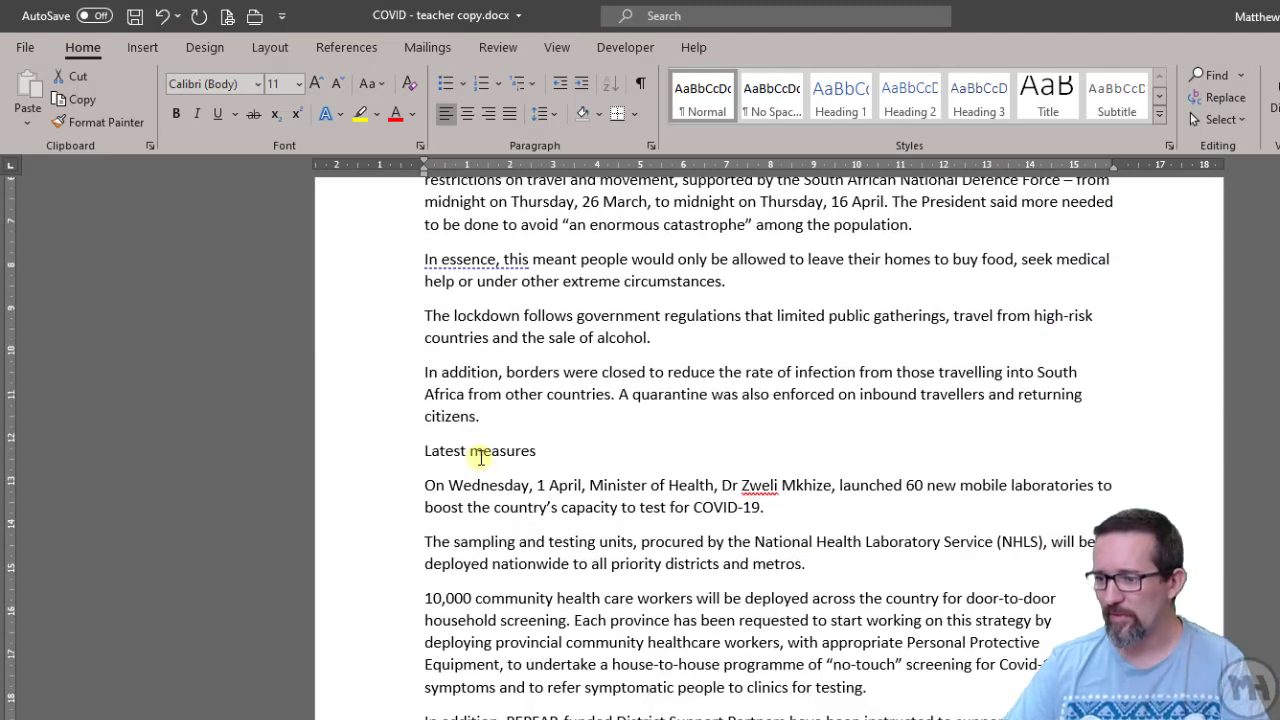
pyautogui.scroll(8, 490, 458)
pyautogui.scroll(14, 497, 459)
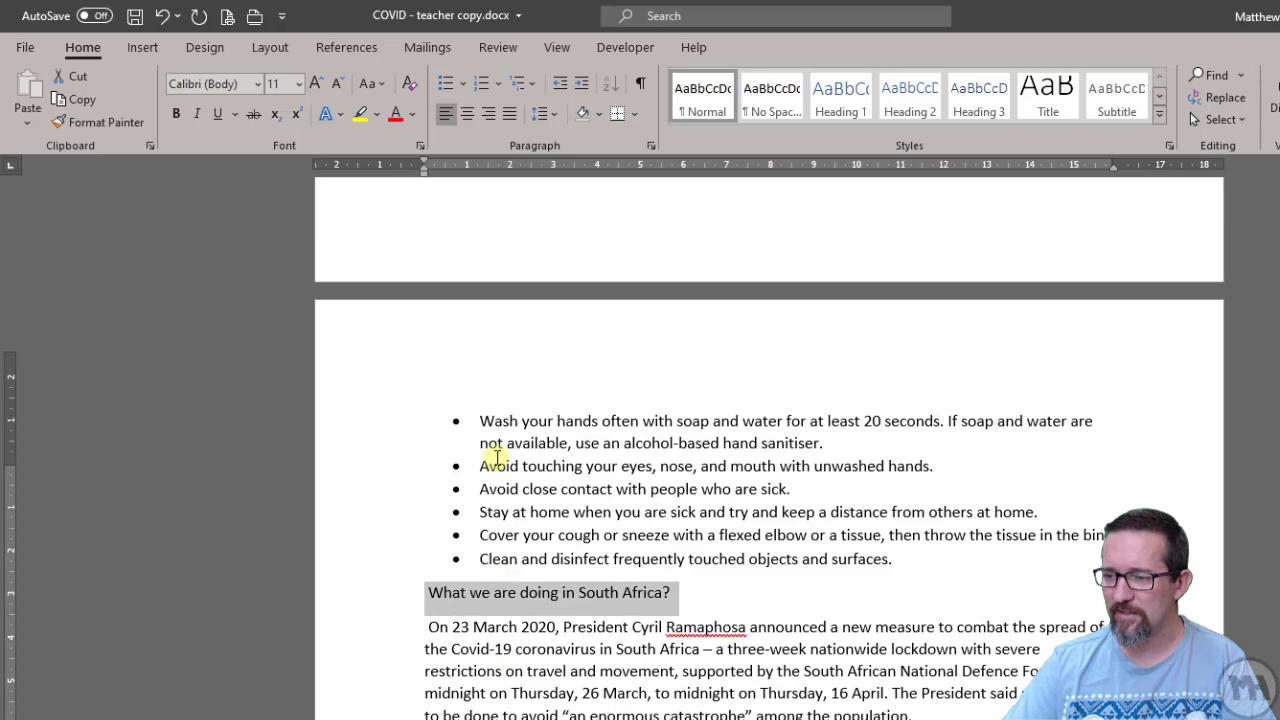
pyautogui.scroll(8, 493, 455)
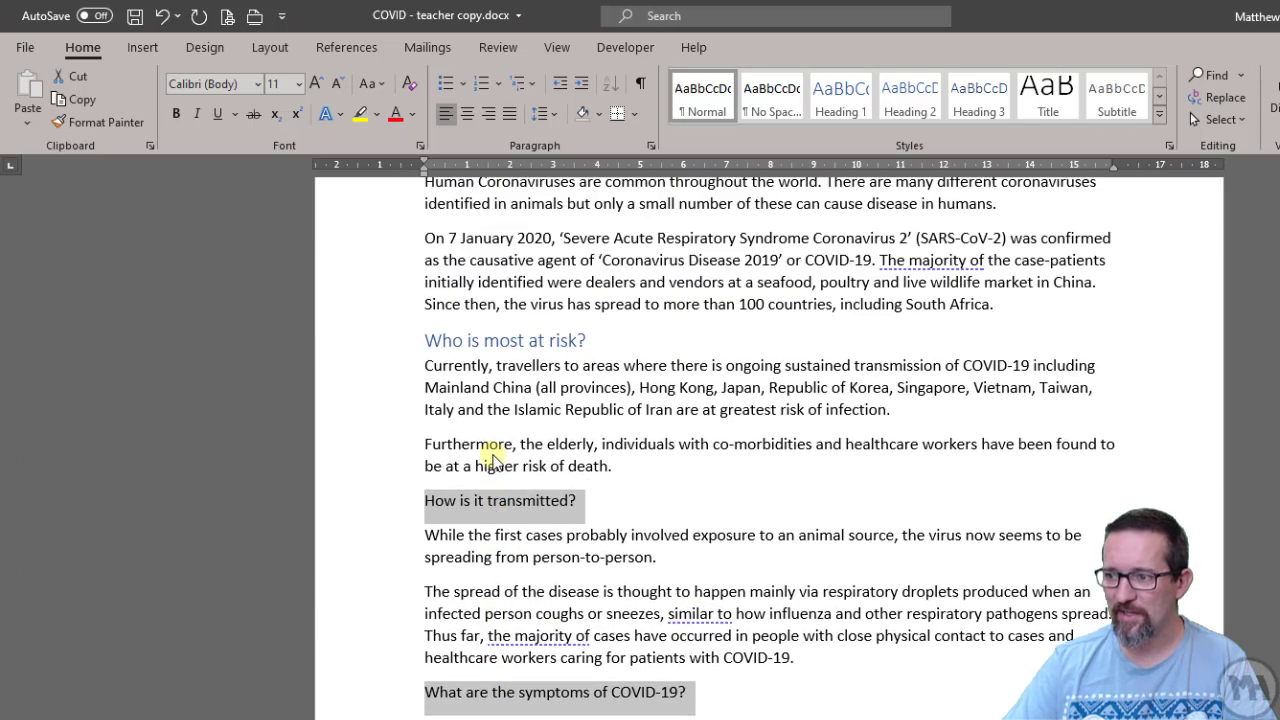
pyautogui.click(912, 105)
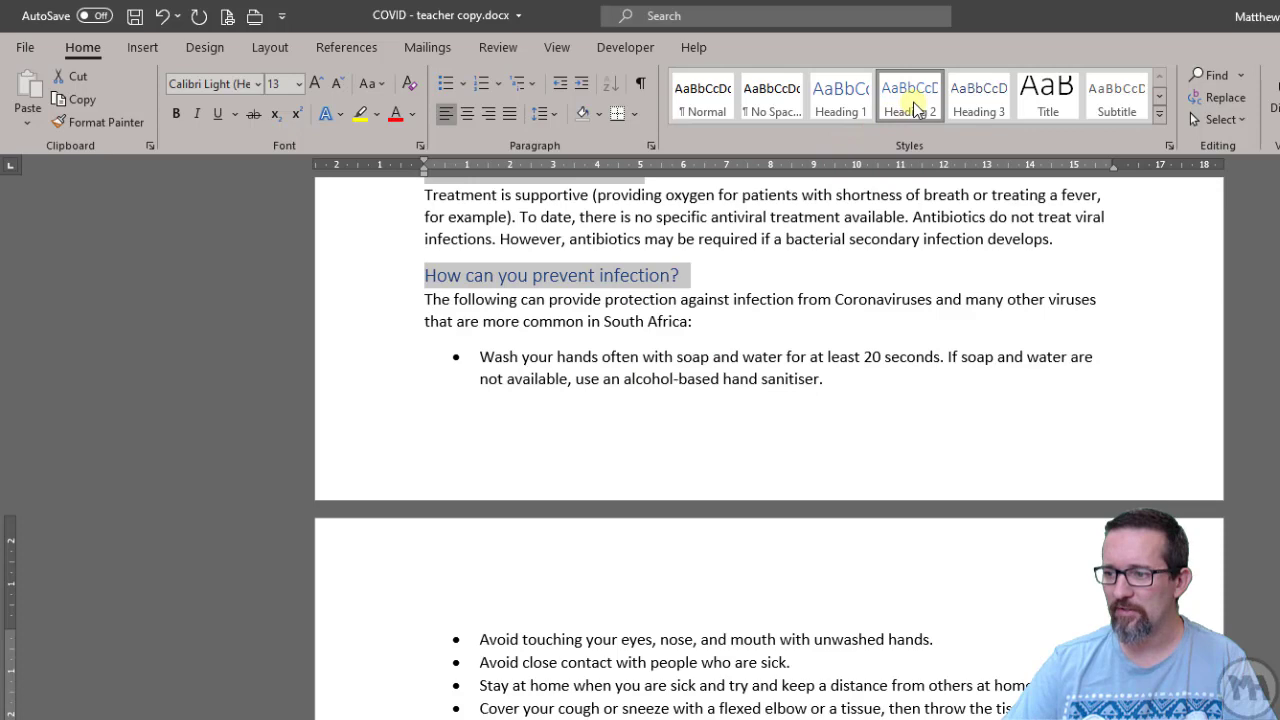
pyautogui.click(812, 268)
pyautogui.scroll(5, 757, 370)
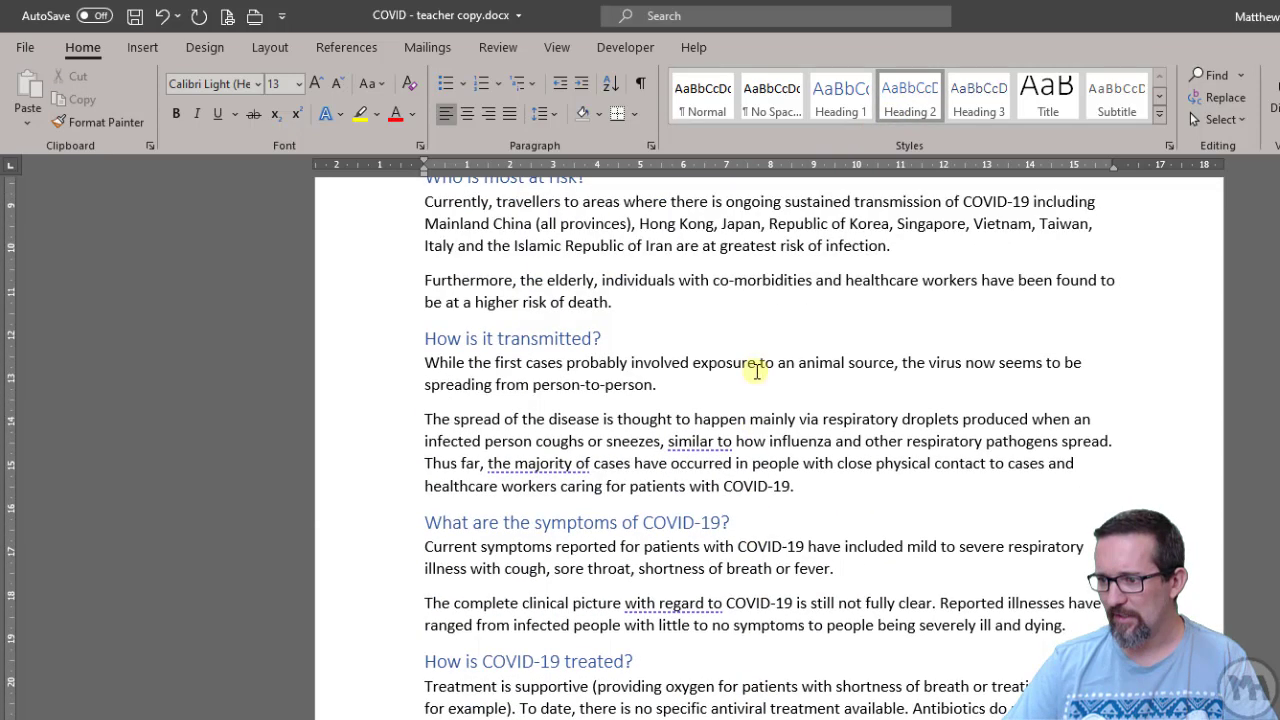
pyautogui.scroll(5, 757, 371)
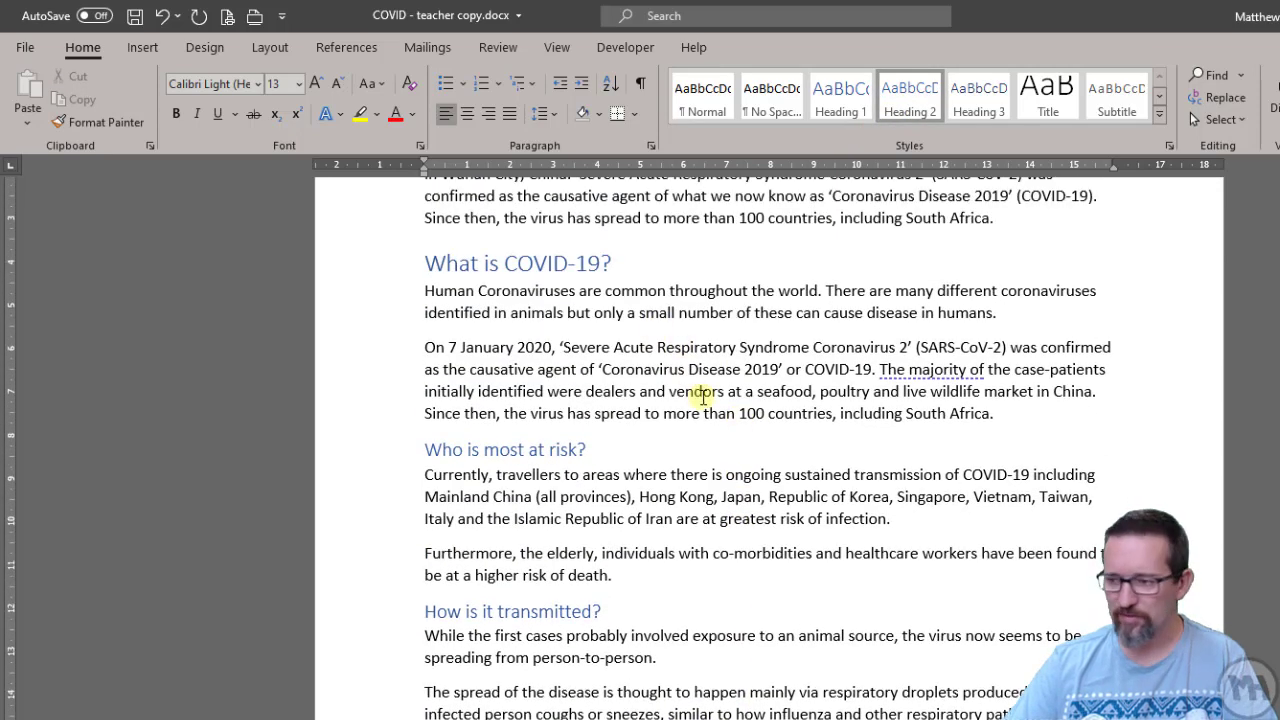
pyautogui.scroll(2, 703, 396)
pyautogui.click(492, 276)
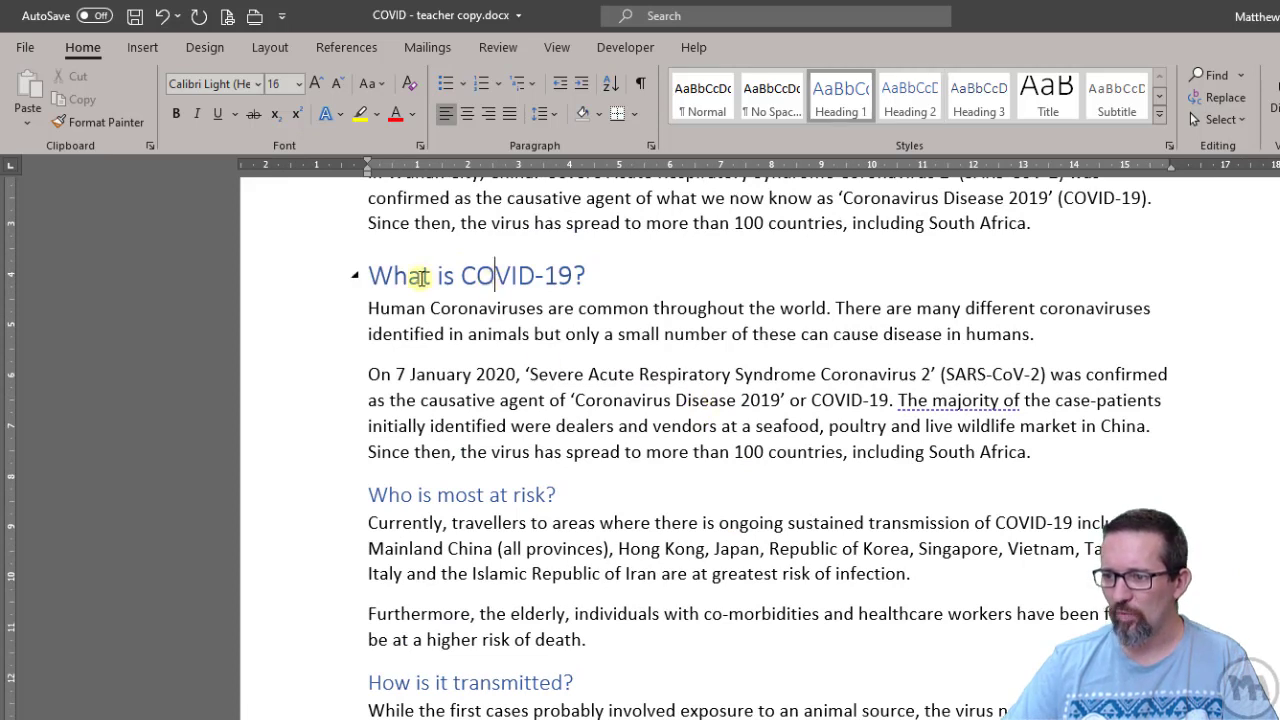
pyautogui.click(431, 494)
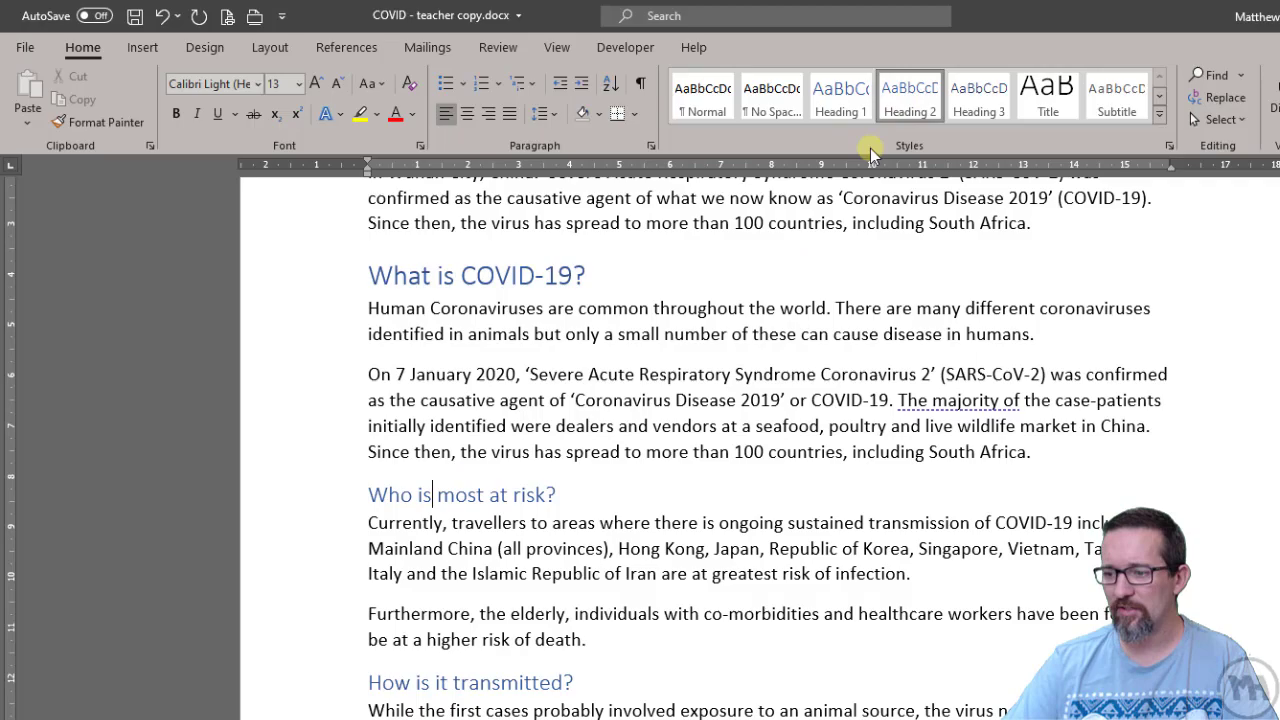
pyautogui.scroll(-10, 480, 605)
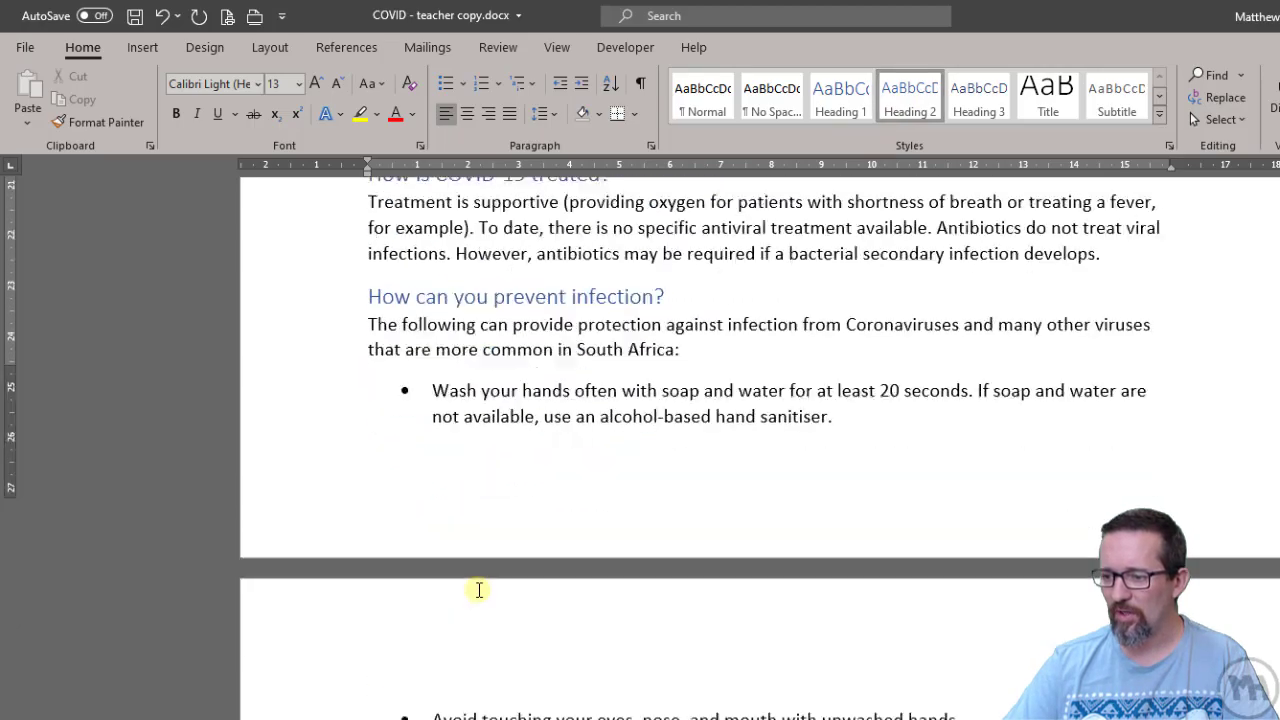
pyautogui.scroll(-15, 479, 590)
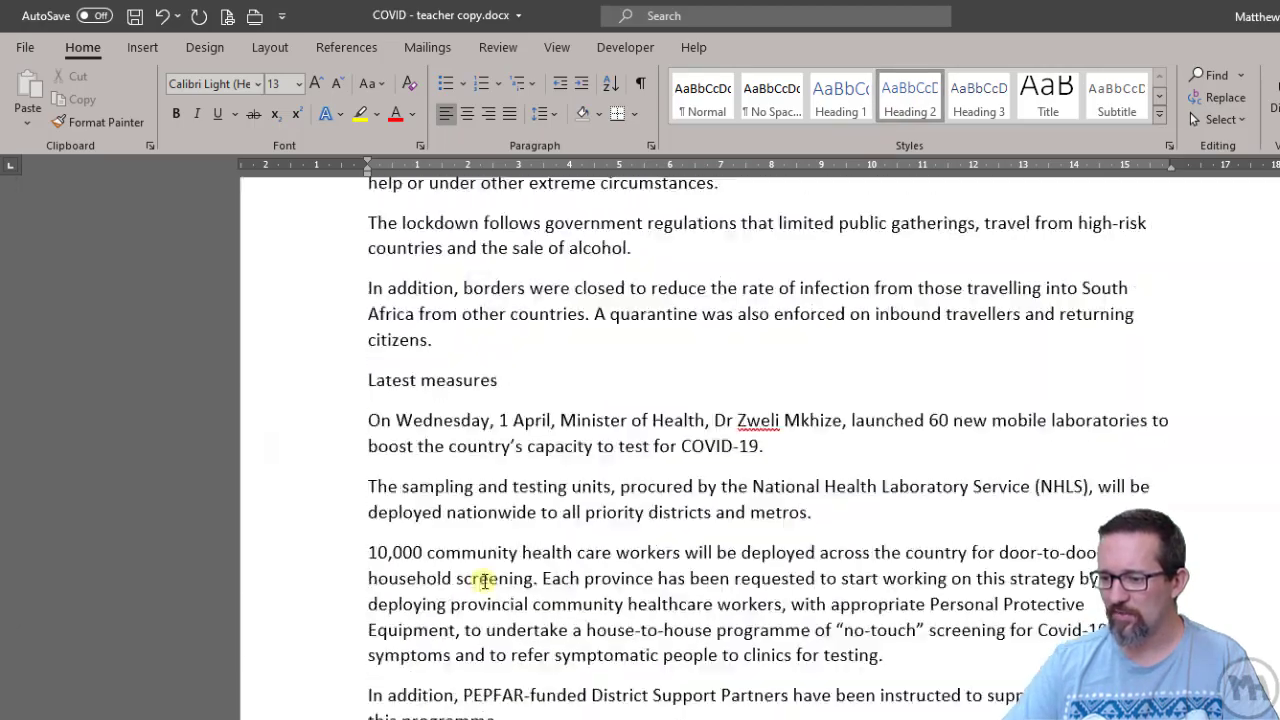
pyautogui.scroll(-3, 482, 582)
pyautogui.scroll(2, 480, 565)
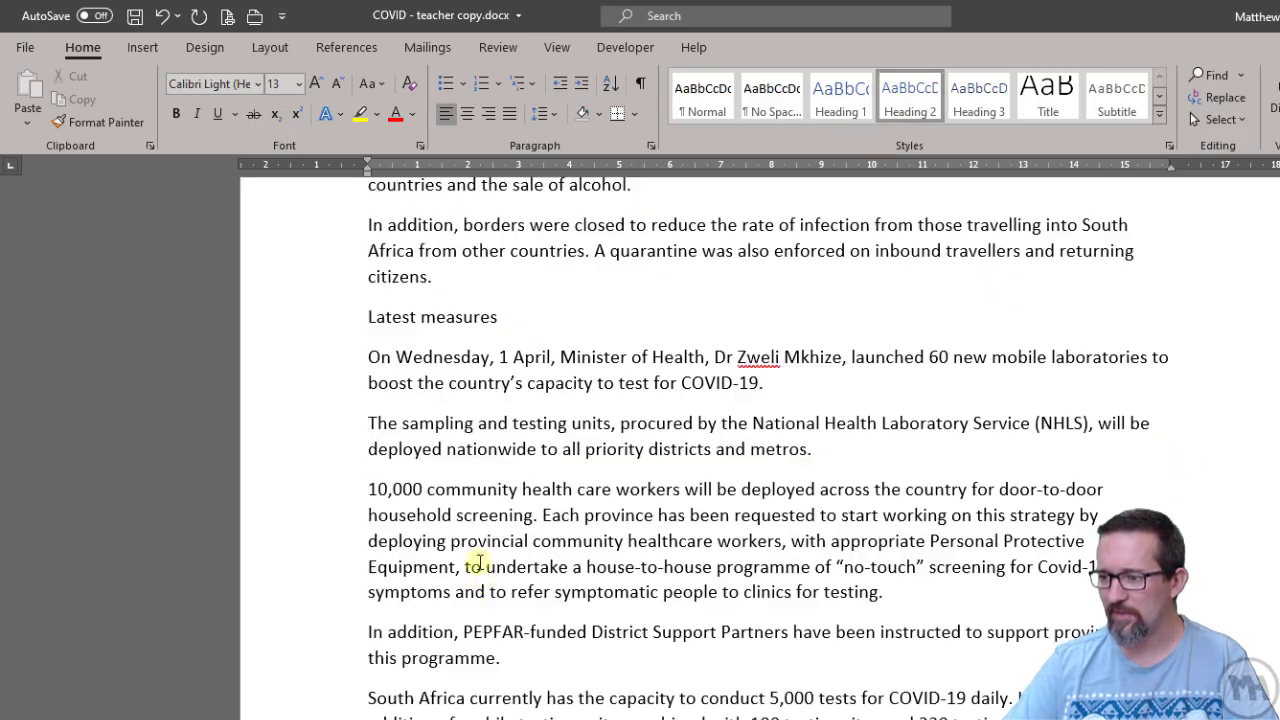
pyautogui.click(332, 330)
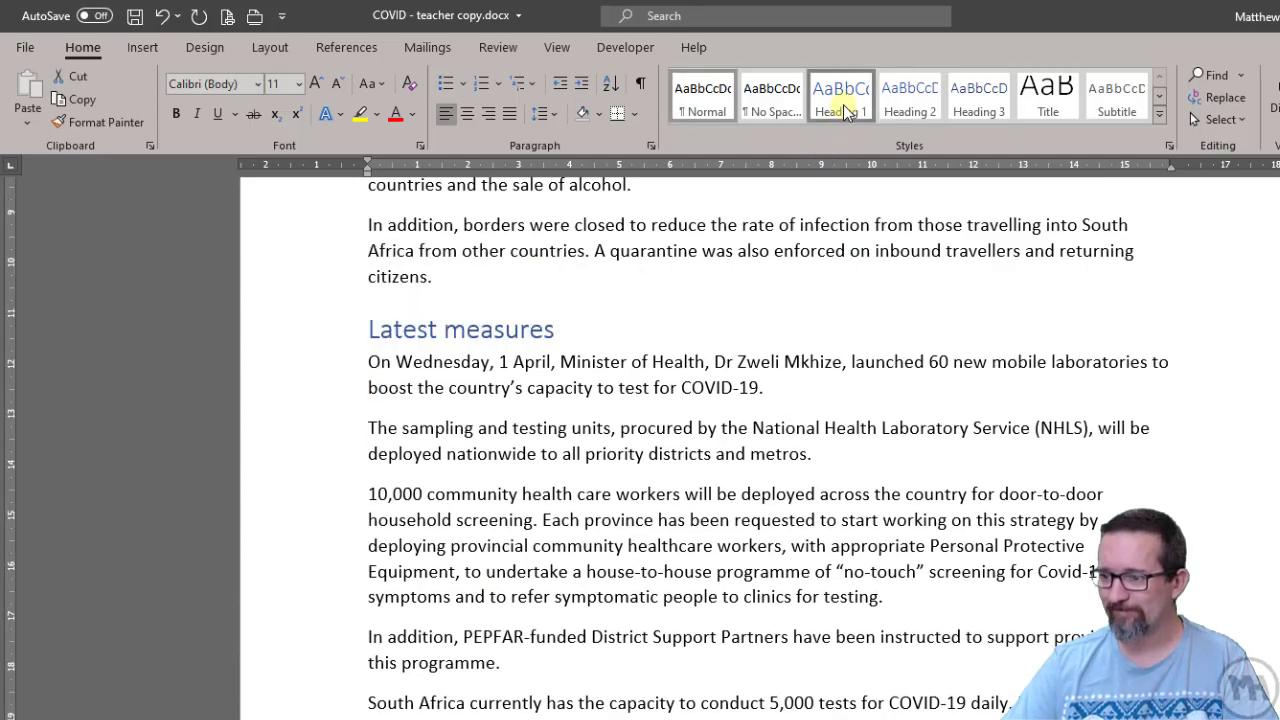
# - Apply Heading 1 to the 'Latest measures' line and review the surrounding pages
pyautogui.click(843, 104)
pyautogui.click(738, 454)
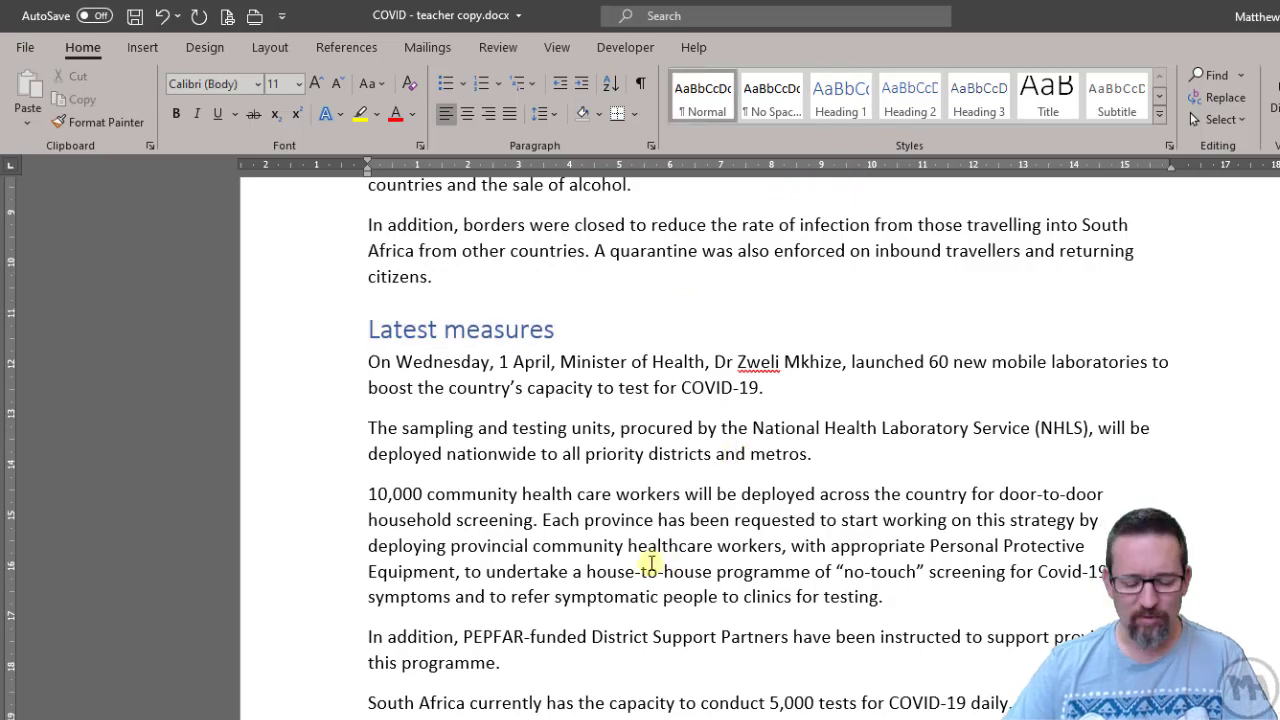
pyautogui.scroll(-5, 649, 565)
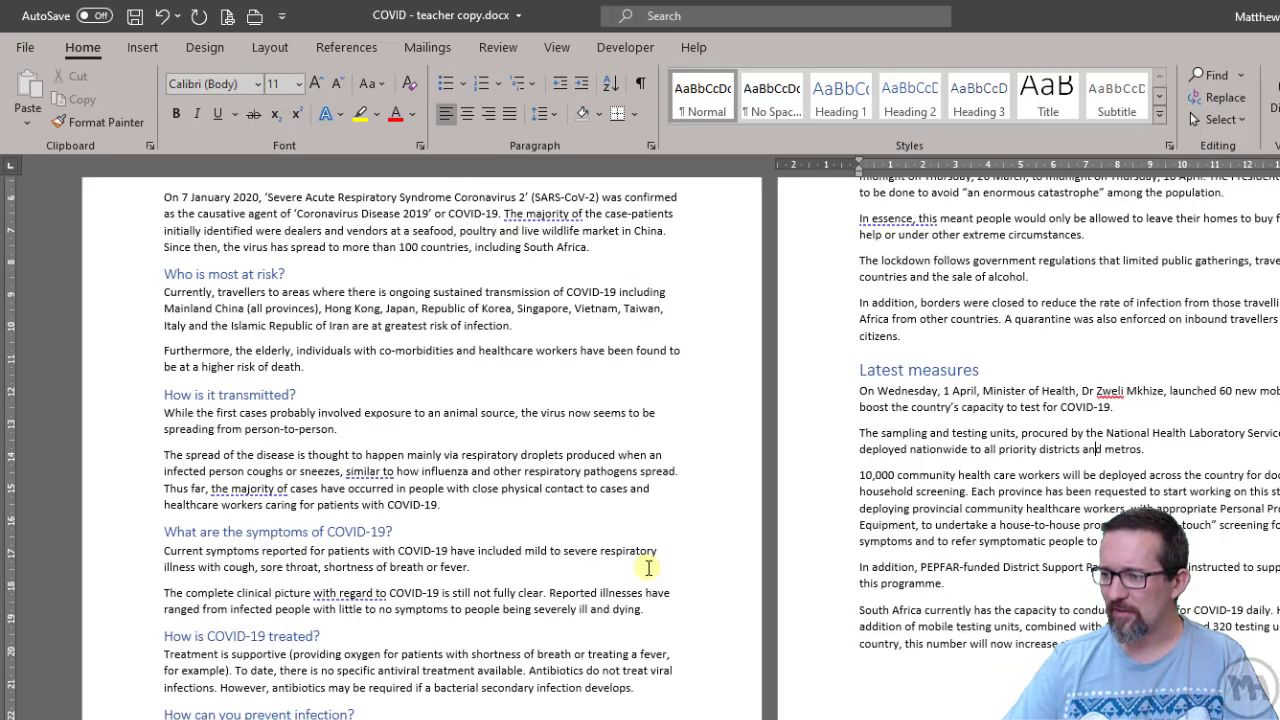
pyautogui.scroll(4, 649, 567)
pyautogui.scroll(2, 649, 567)
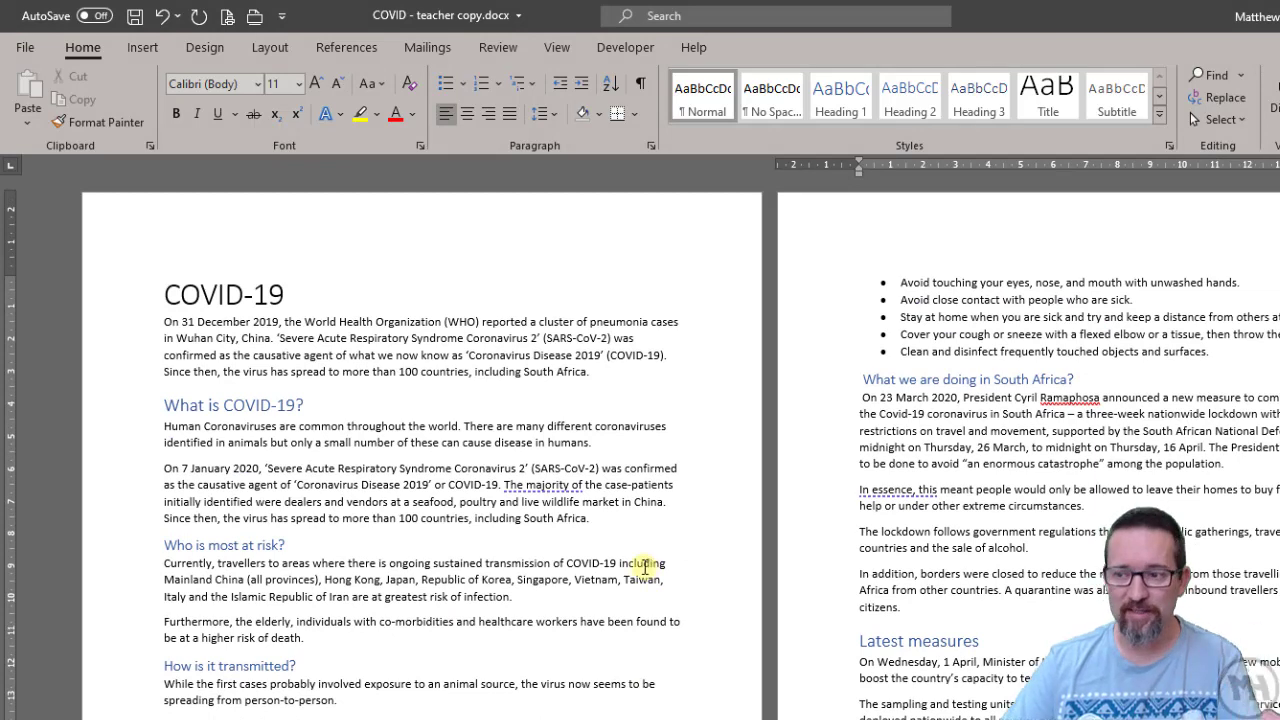
pyautogui.scroll(-4, 645, 567)
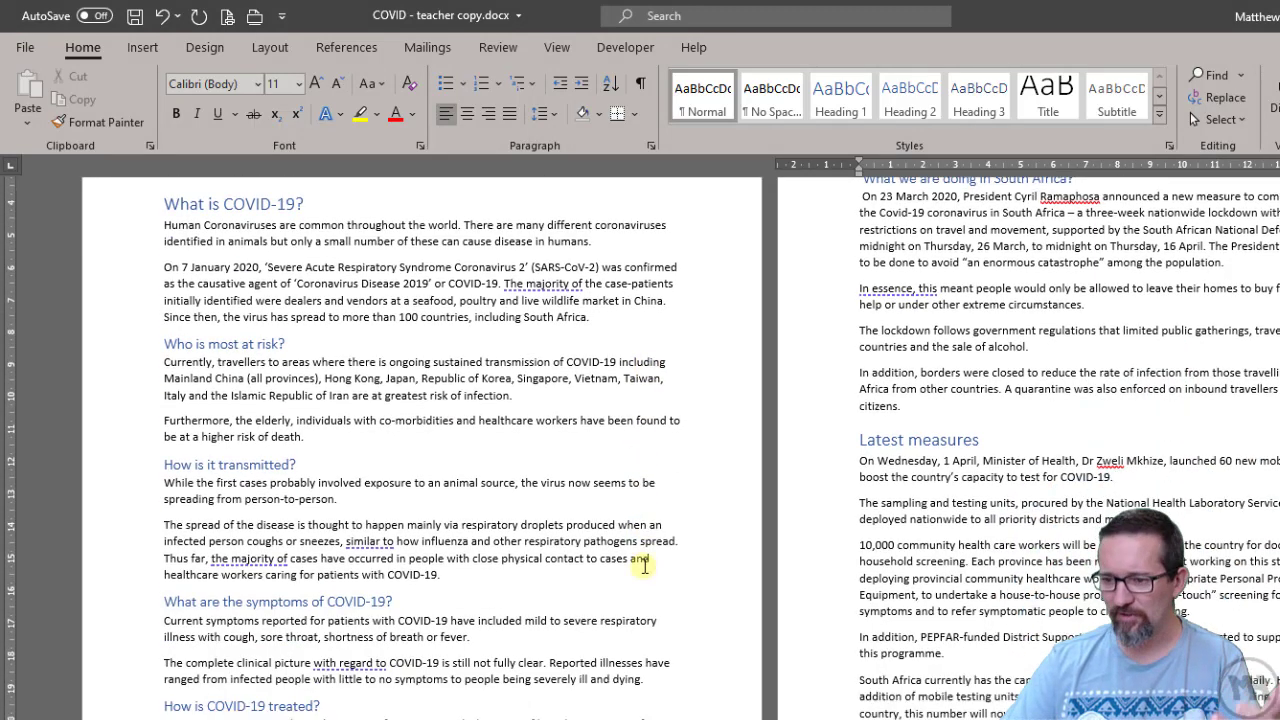
# - Place the insertion point inside the COVID-19 title
pyautogui.click(253, 242)
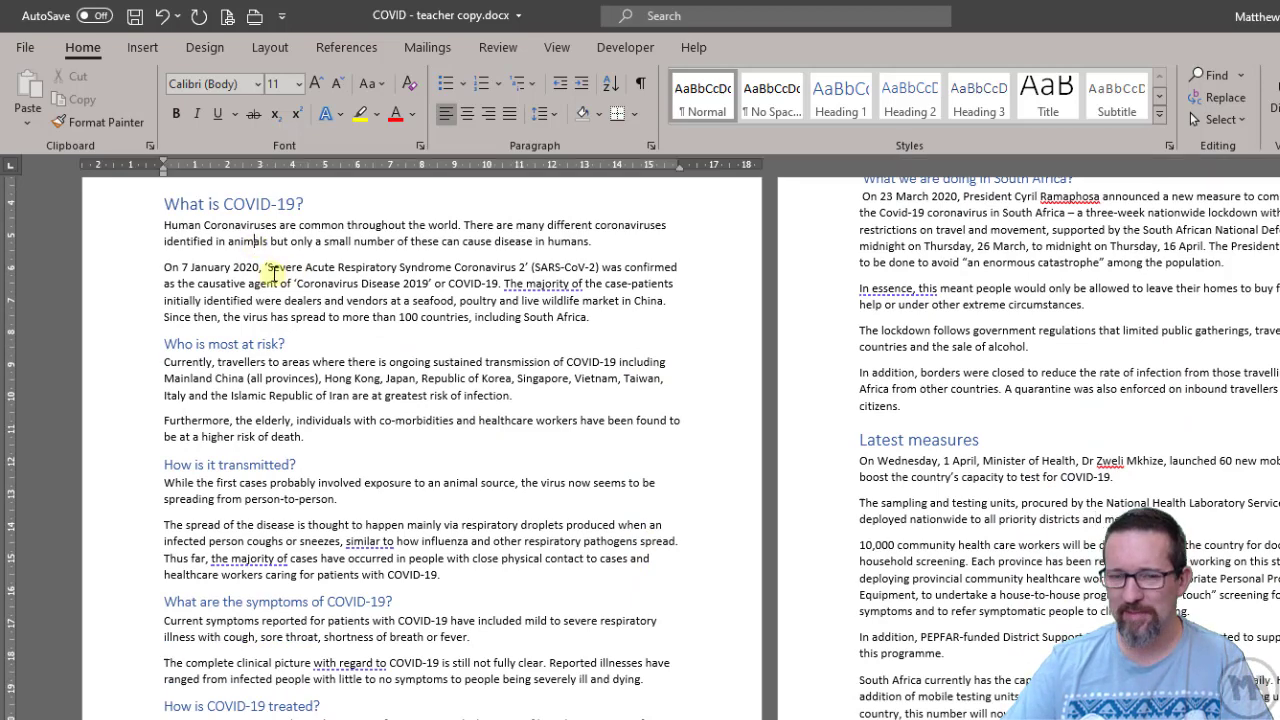
pyautogui.keyDown('ctrl'); pyautogui.scroll(4, 263, 327); pyautogui.keyUp('ctrl')
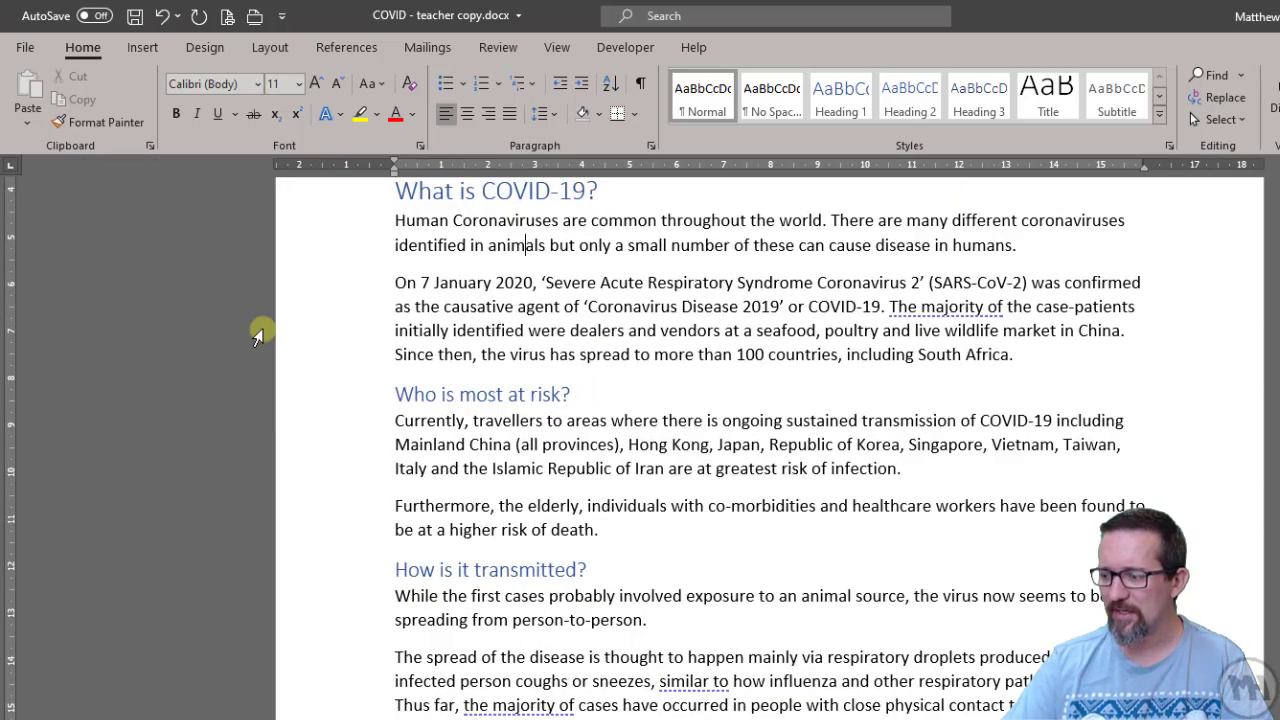
pyautogui.scroll(5, 257, 333)
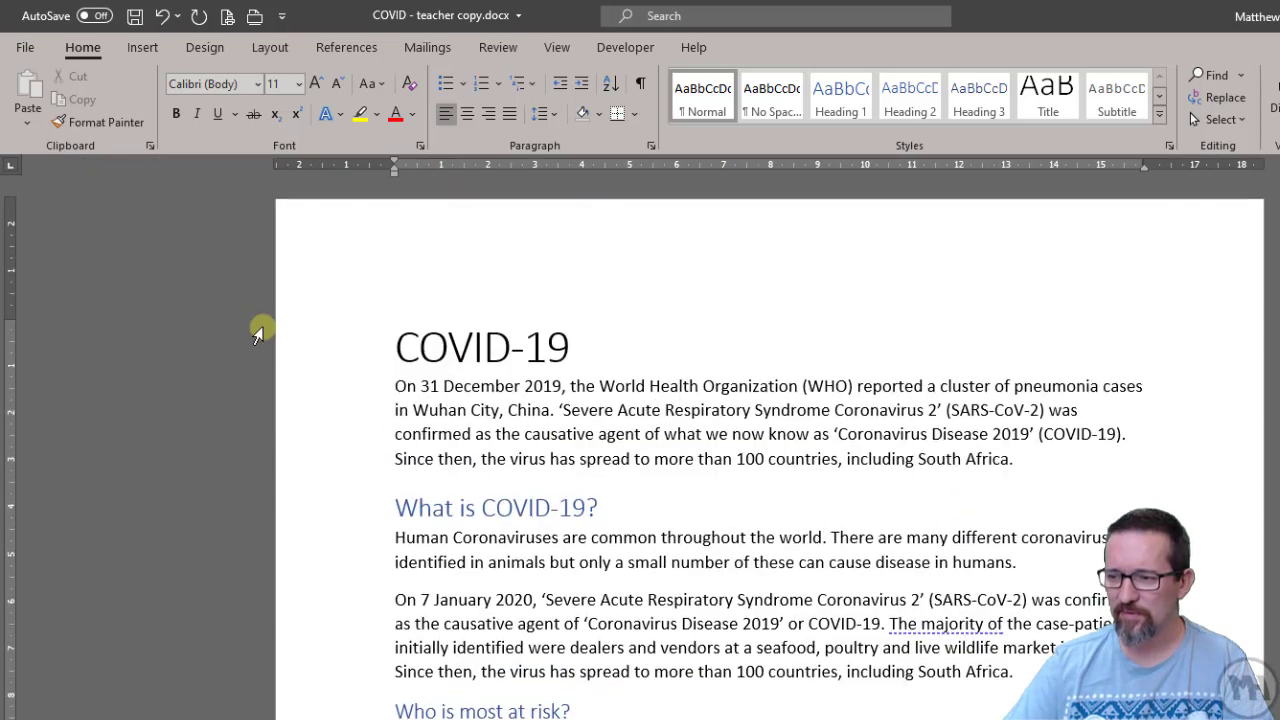
pyautogui.click(506, 342)
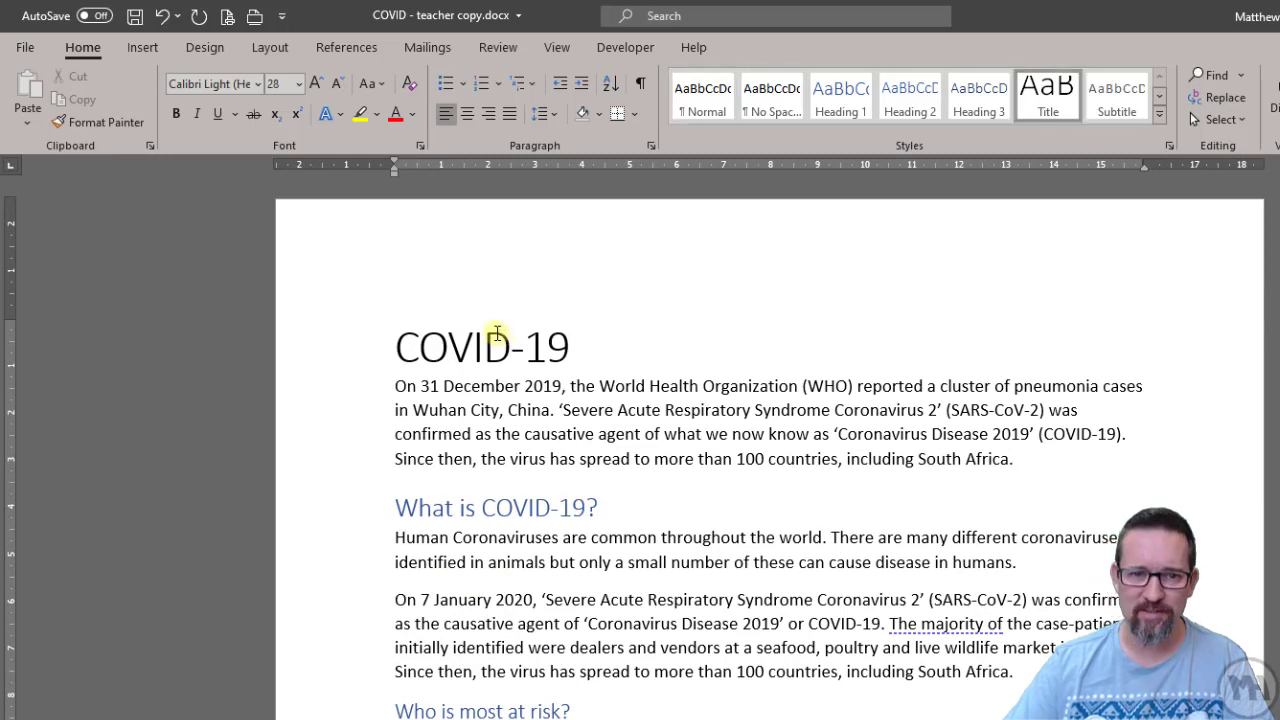
pyautogui.click(449, 345)
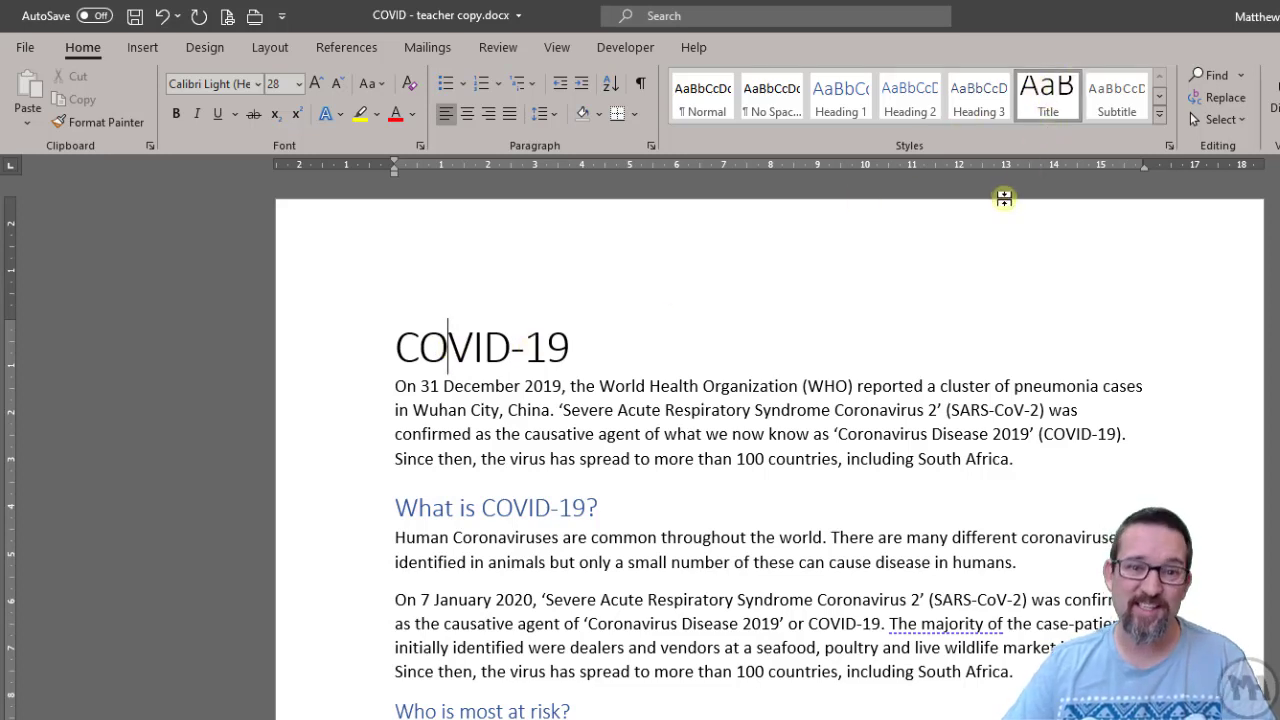
# - Modify the Title style to use the A Love of Thunder font at 24 pt
pyautogui.rightClick(1055, 93)
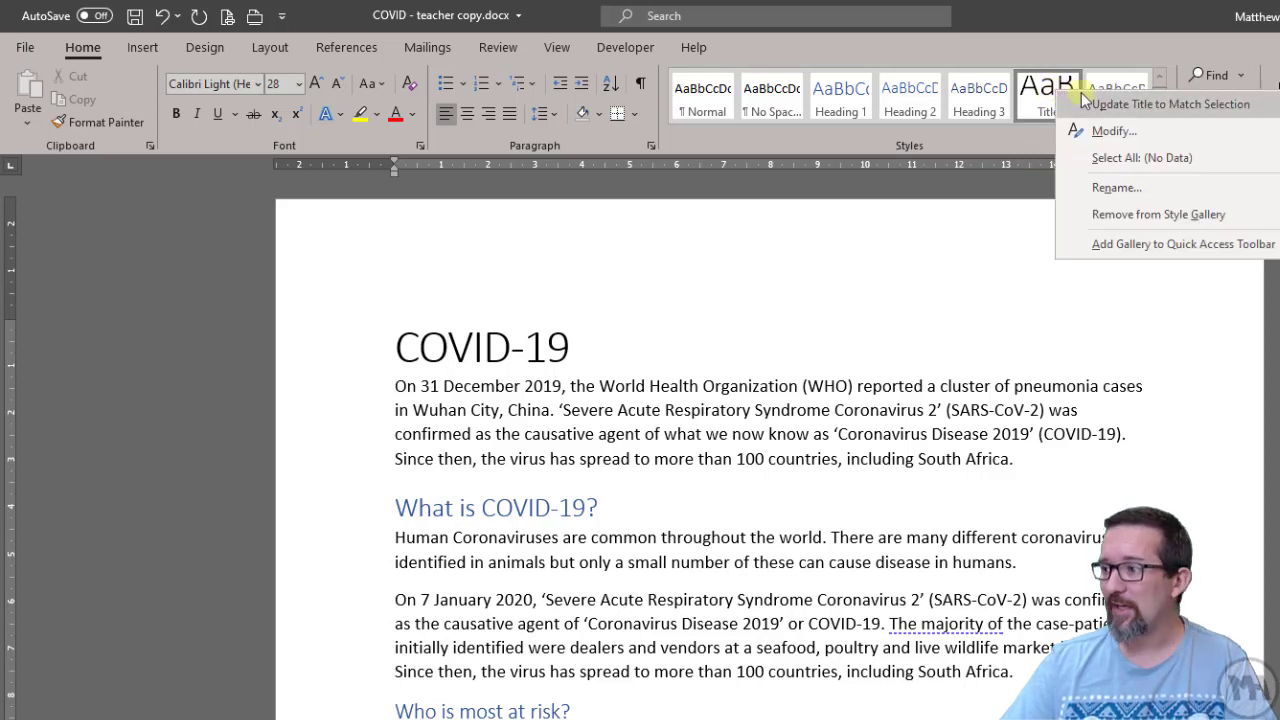
pyautogui.click(1147, 138)
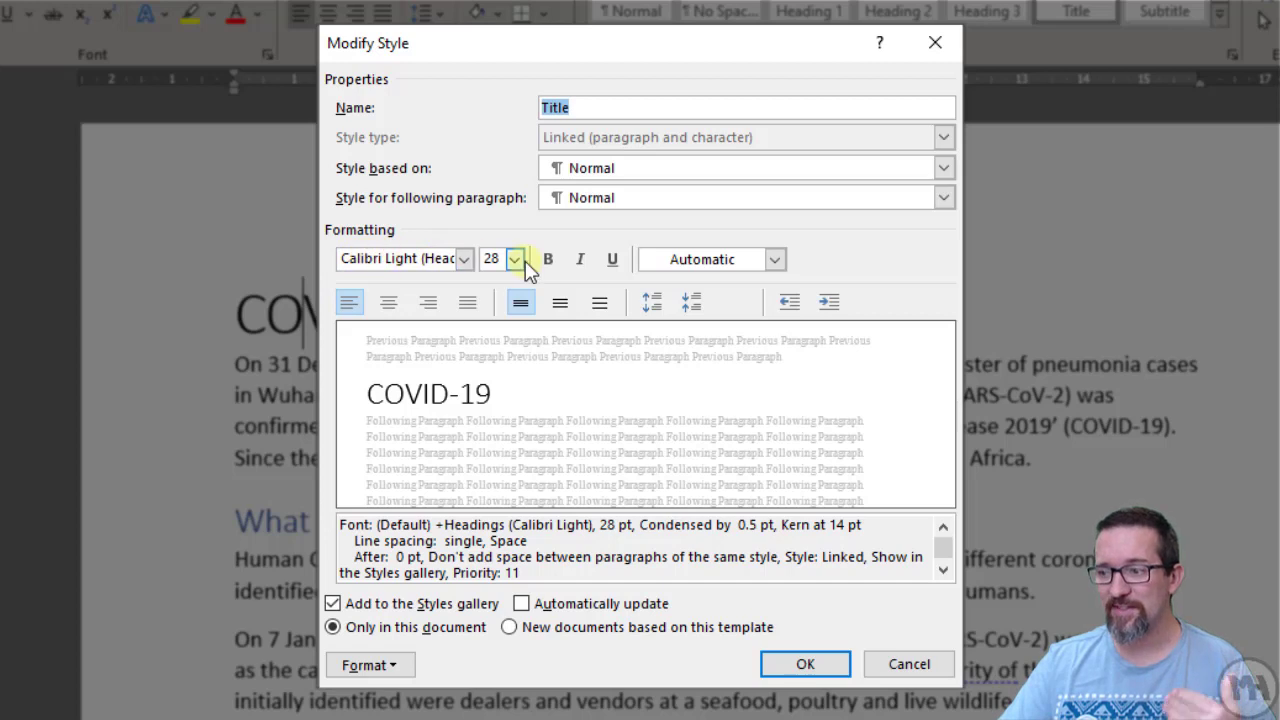
pyautogui.click(465, 258)
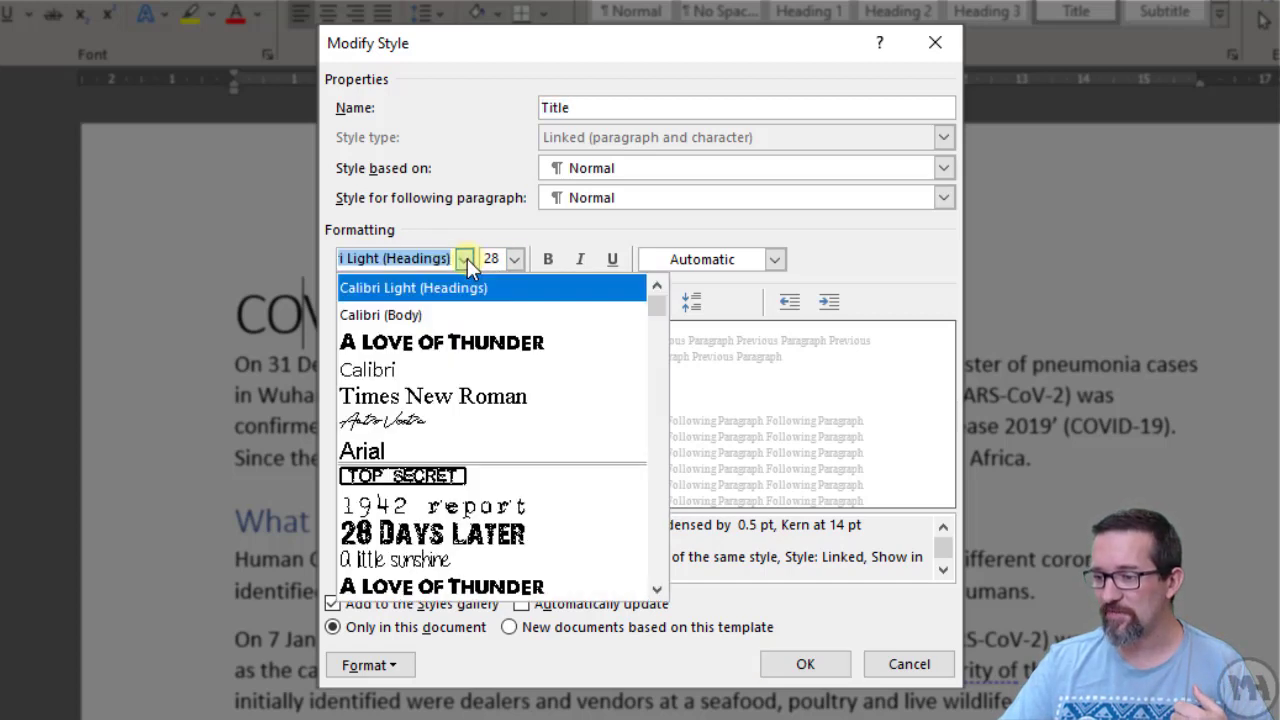
pyautogui.click(475, 345)
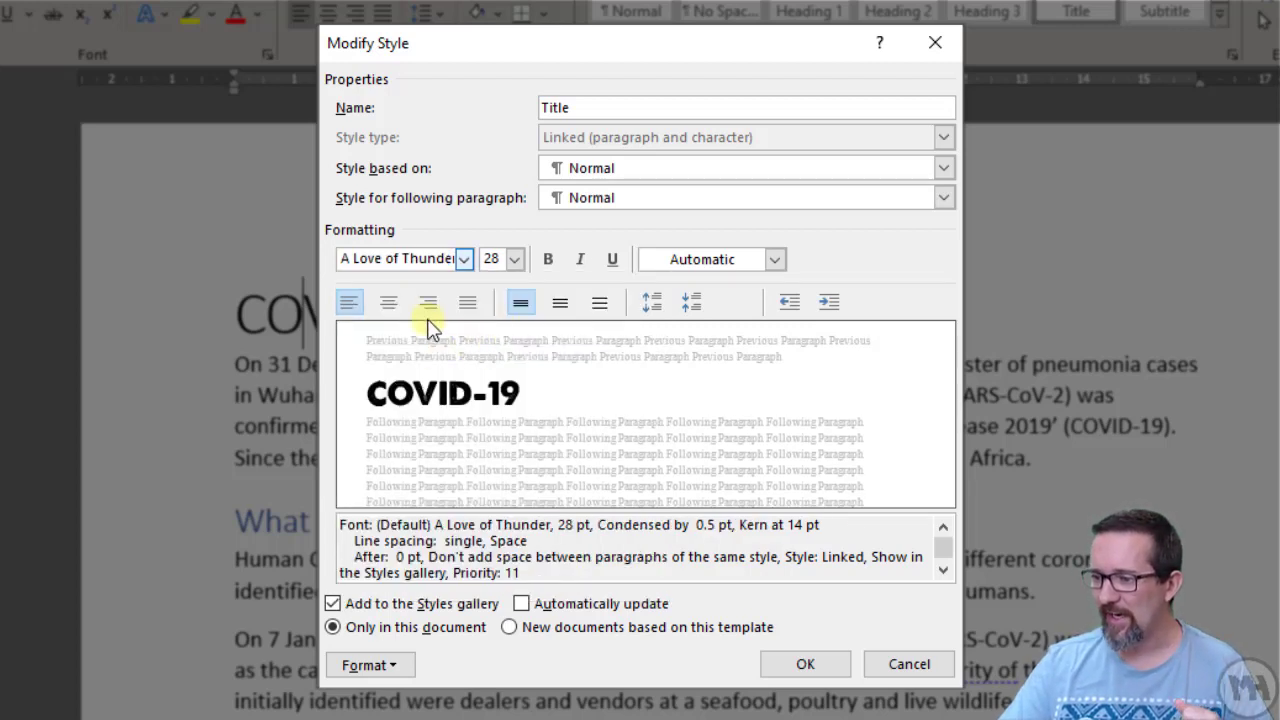
pyautogui.click(514, 259)
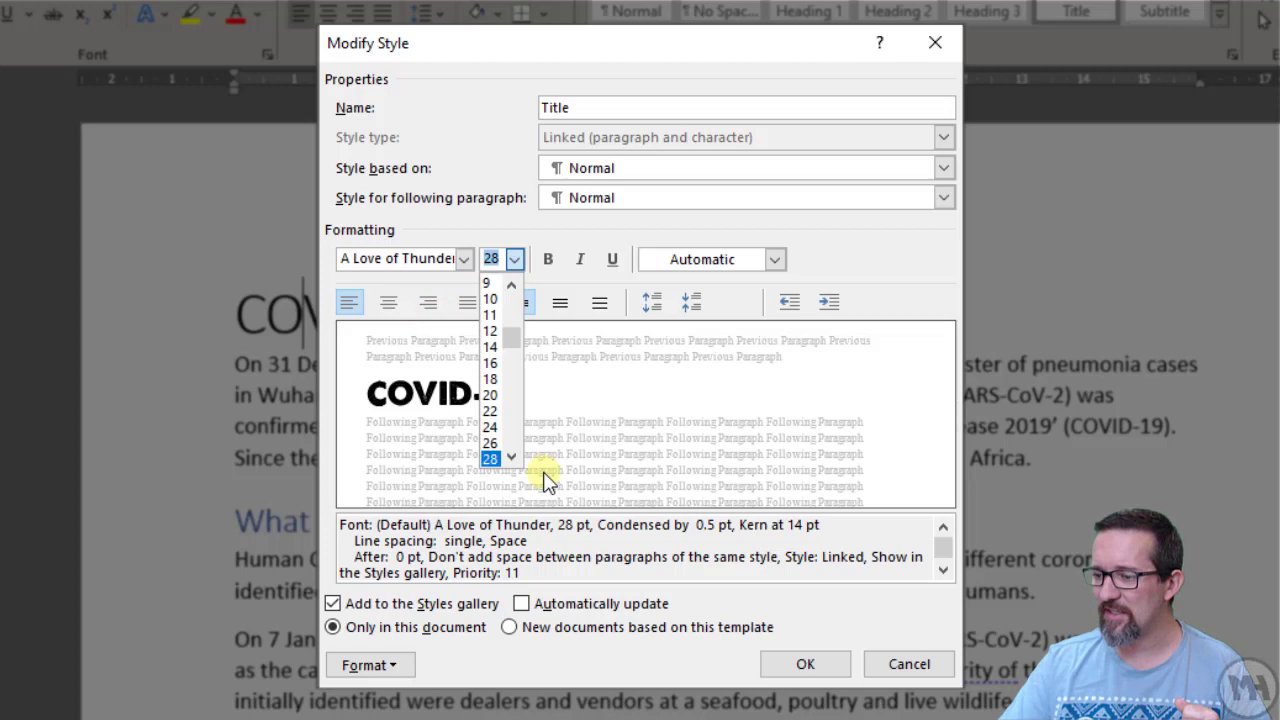
pyautogui.click(511, 458)
pyautogui.click(511, 458)
pyautogui.click(511, 458)
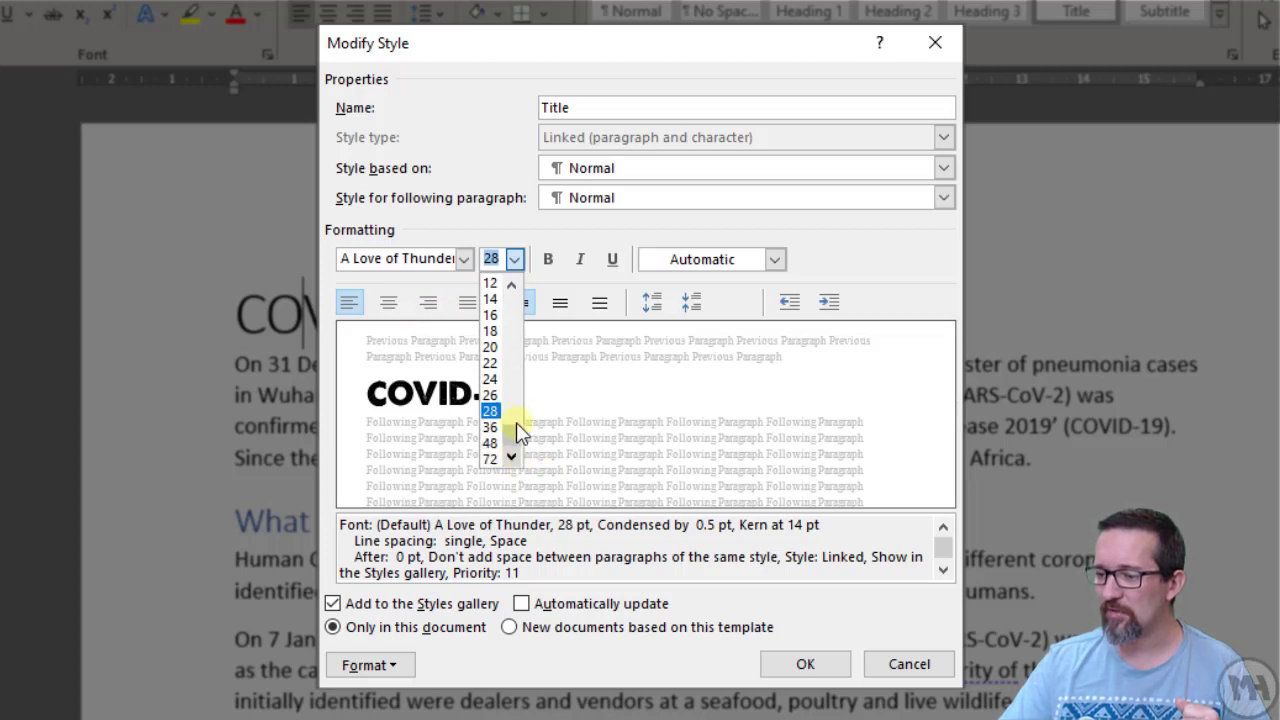
pyautogui.click(490, 379)
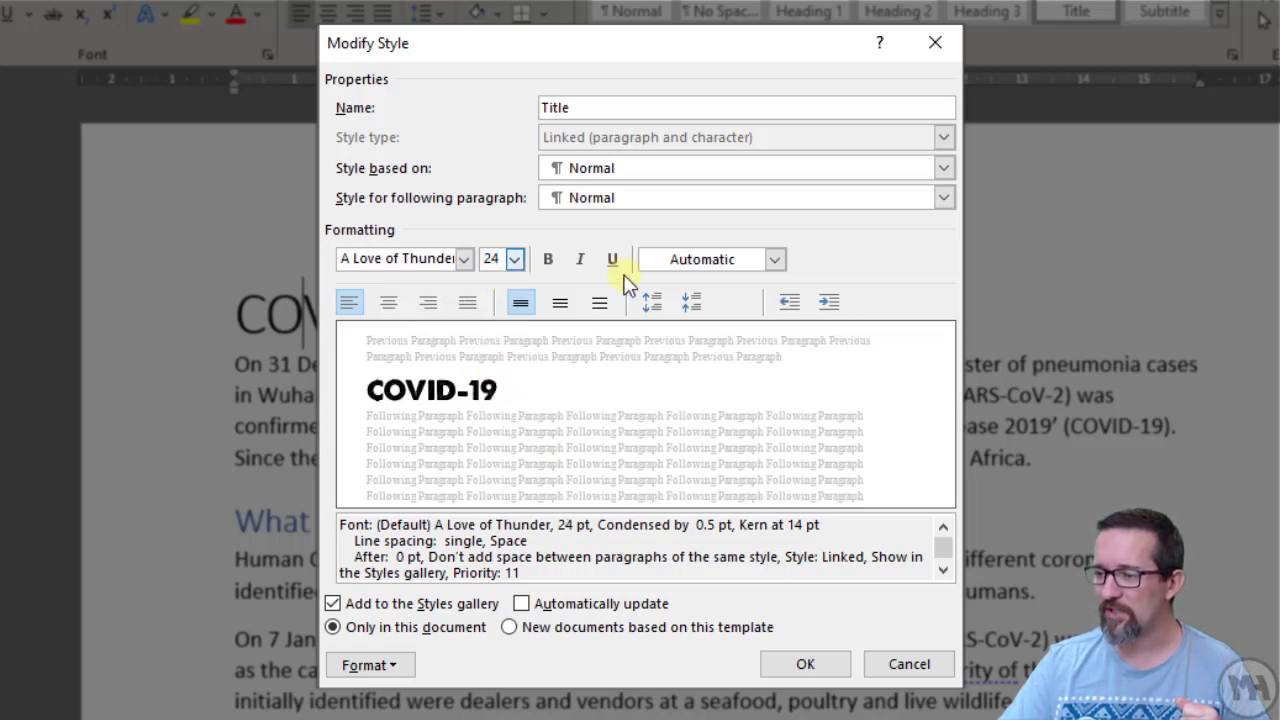
# - Make the Title dark blue, centred and underlined with 18 pt space before, and confirm
pyautogui.click(775, 259)
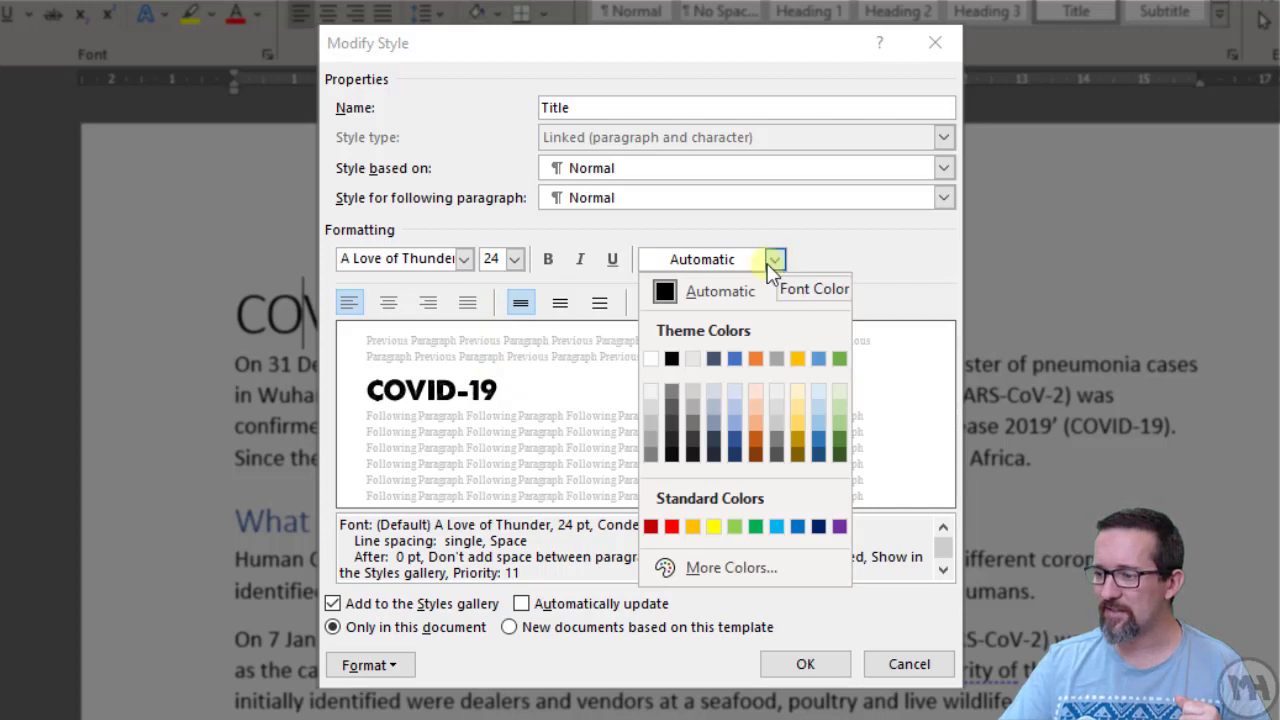
pyautogui.click(735, 453)
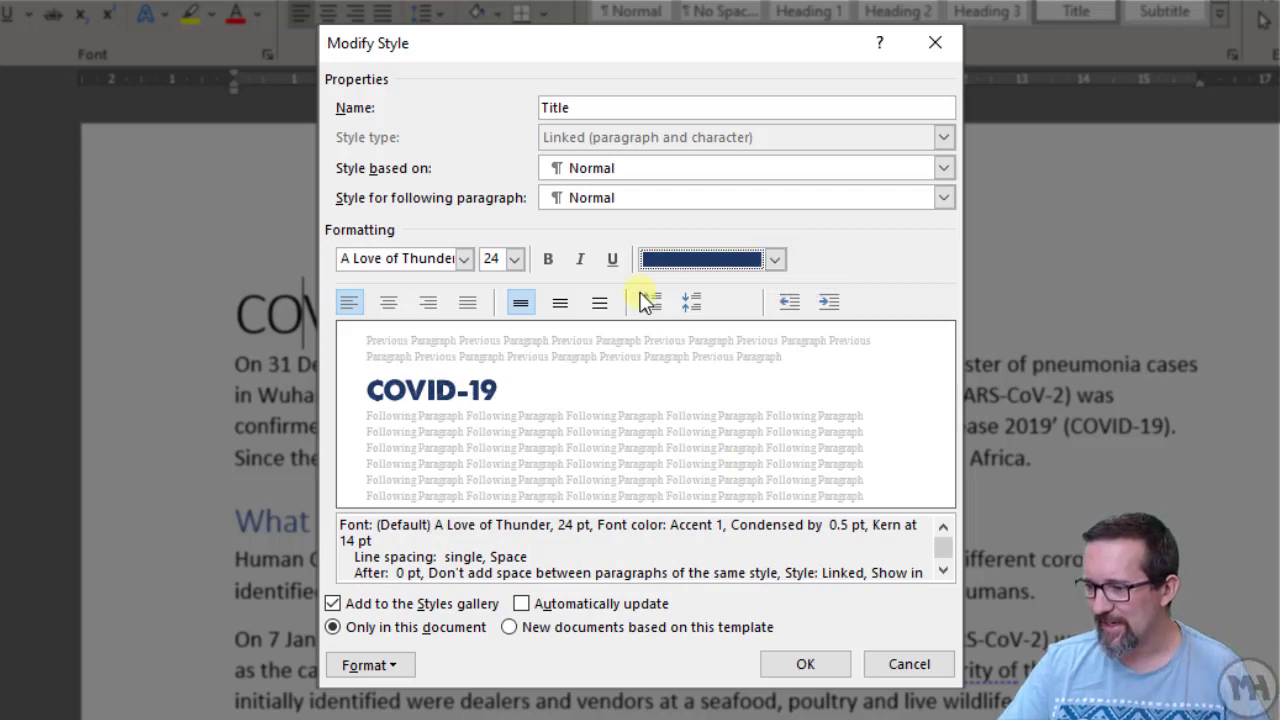
pyautogui.click(388, 305)
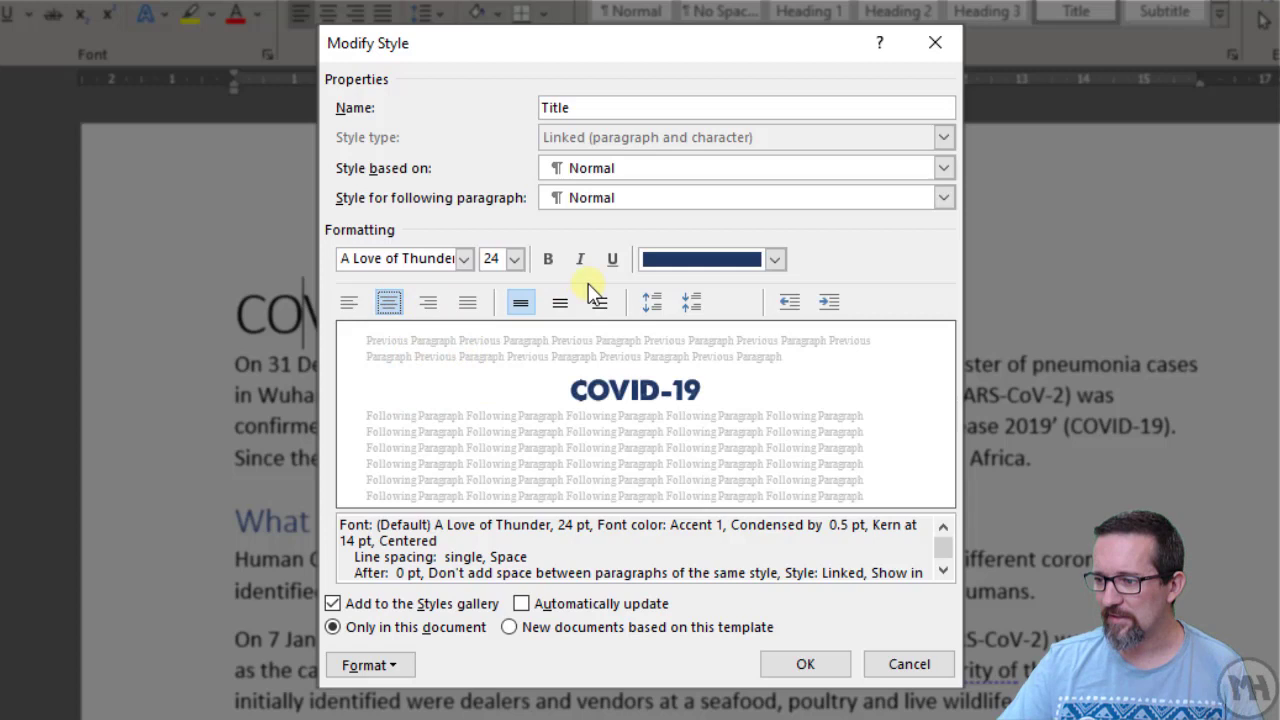
pyautogui.click(612, 259)
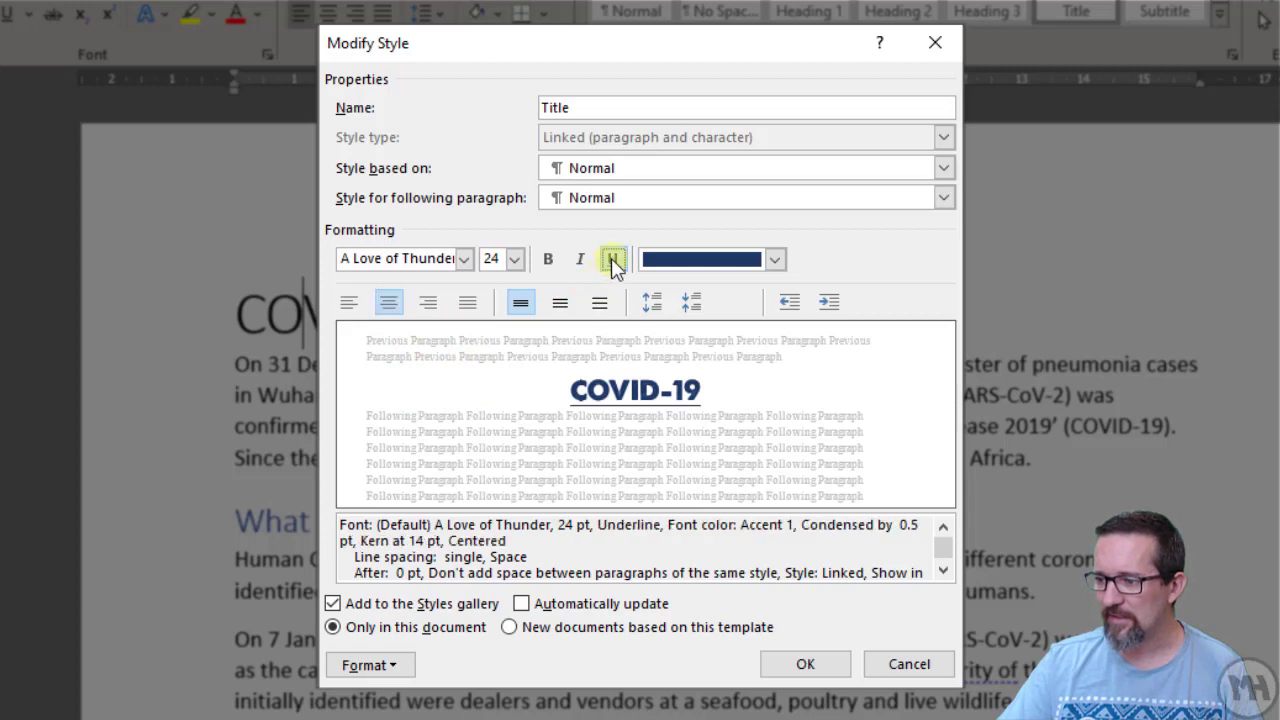
pyautogui.click(653, 302)
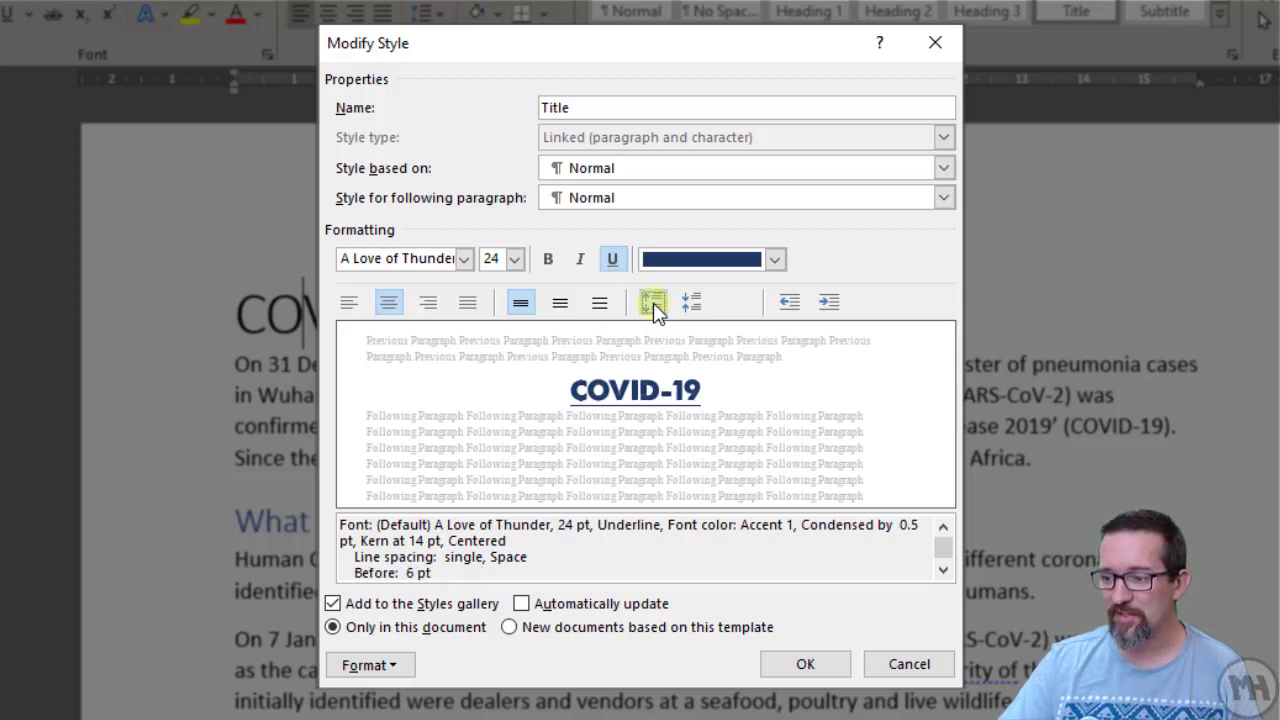
pyautogui.click(653, 302)
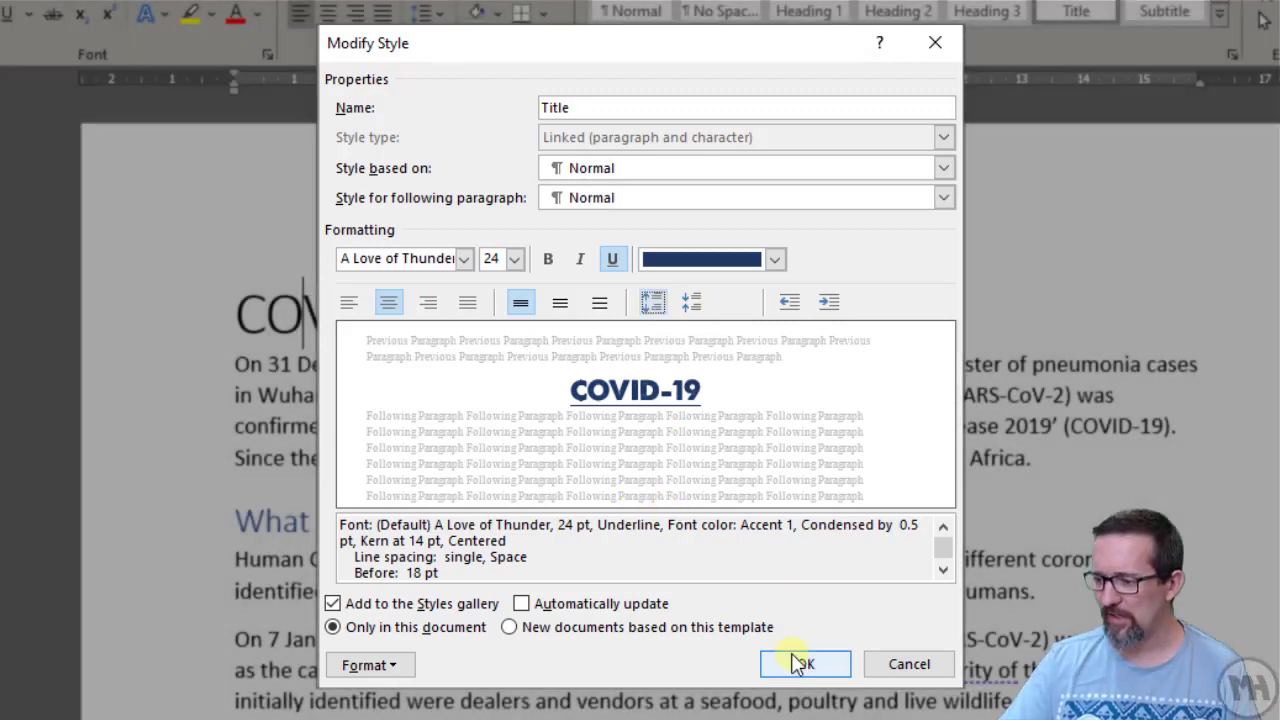
pyautogui.click(805, 664)
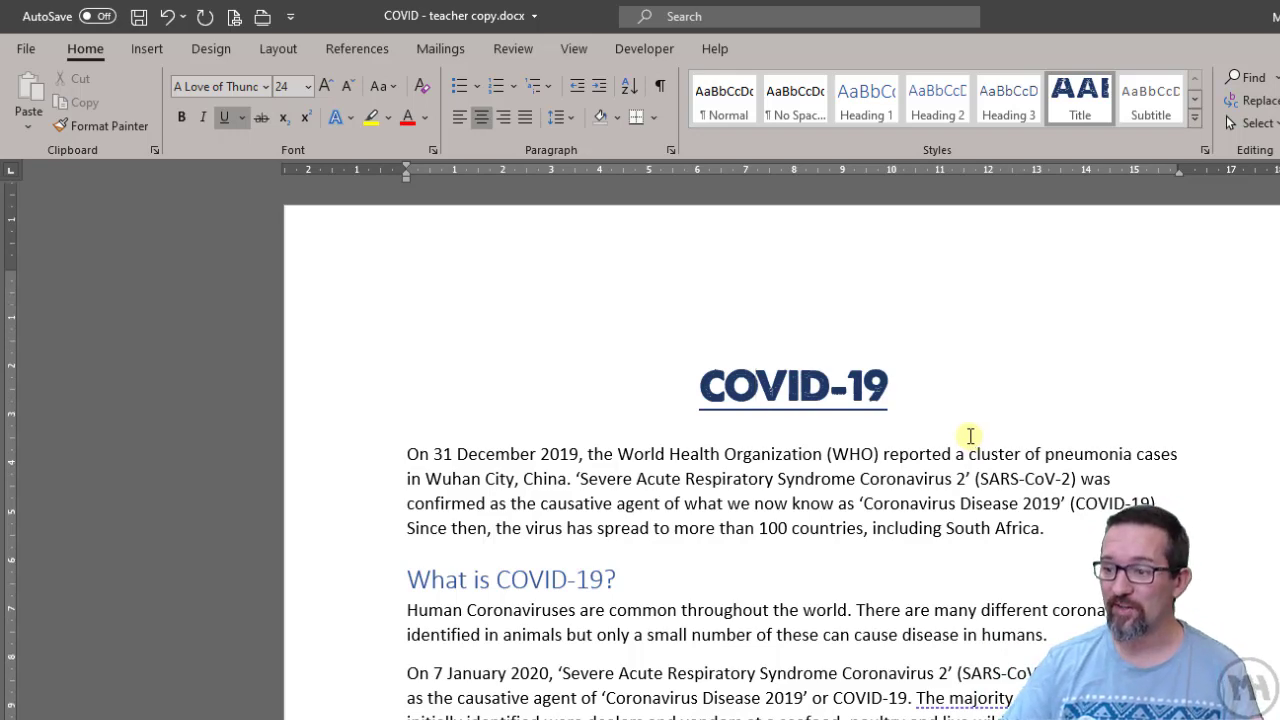
# - Modify Heading 1 to be bold, underlined and black, restyling 'What is COVID-19?'
pyautogui.scroll(-3, 971, 437)
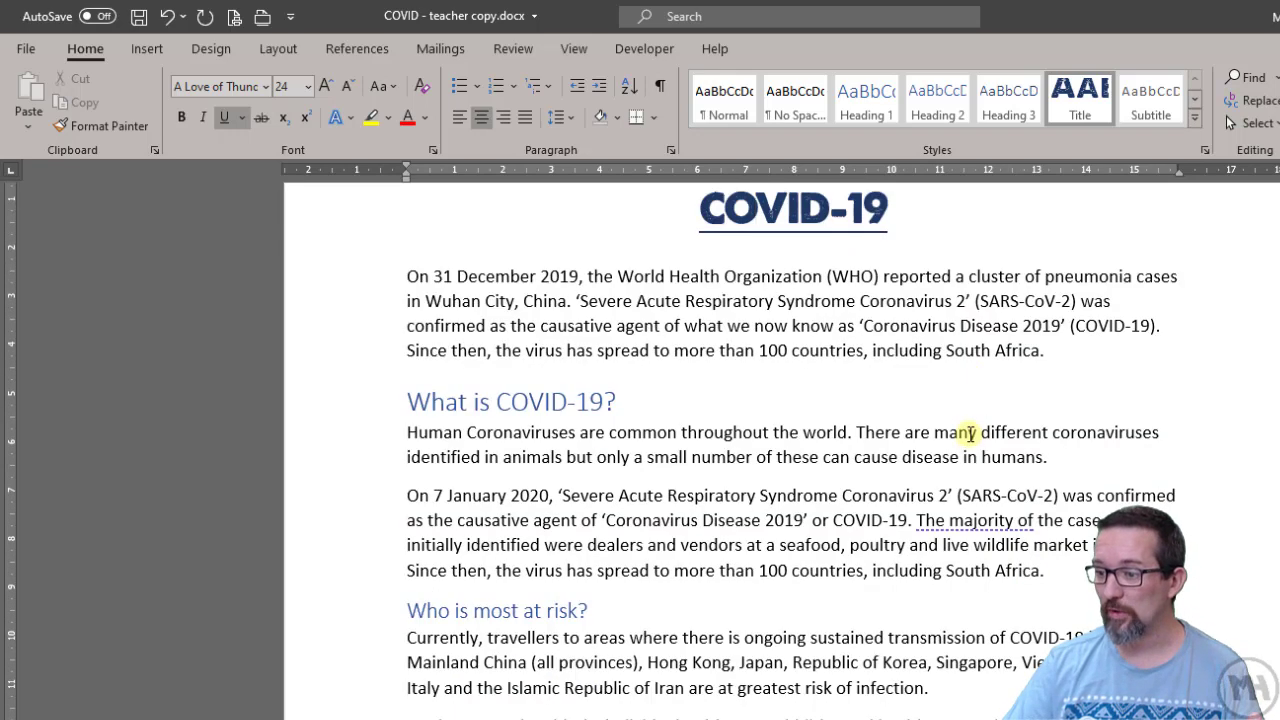
pyautogui.click(486, 410)
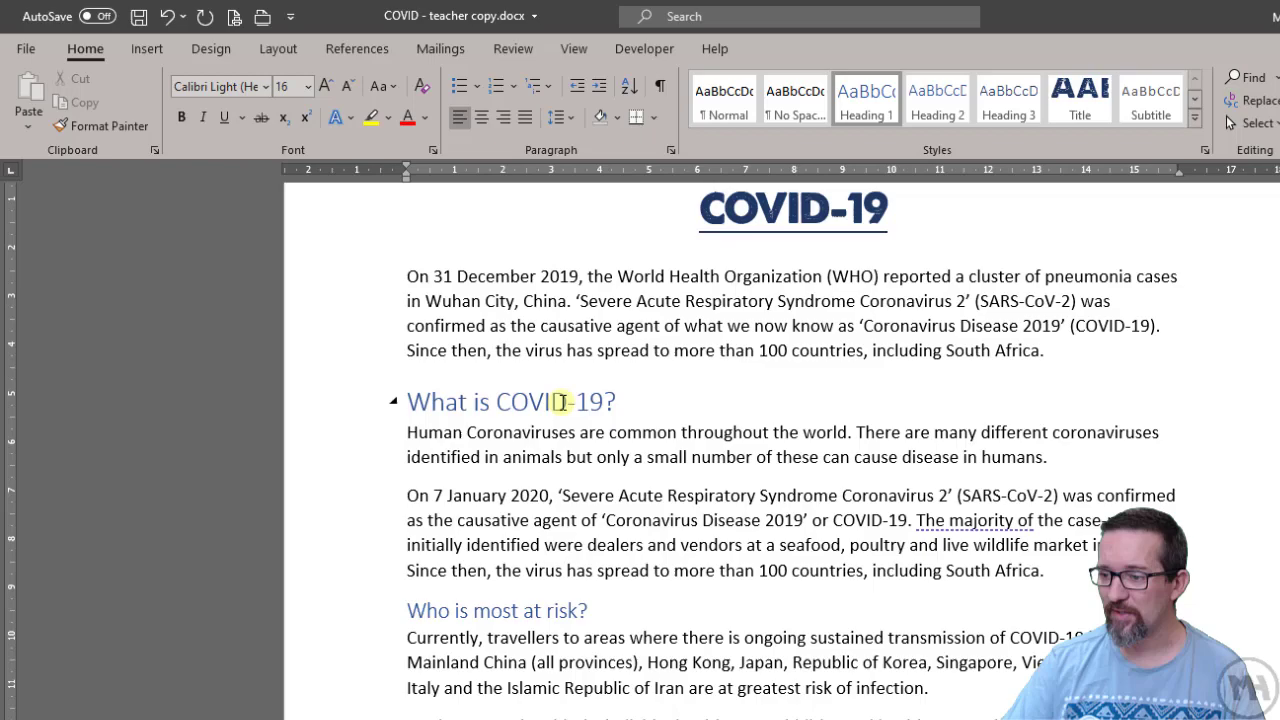
pyautogui.rightClick(874, 97)
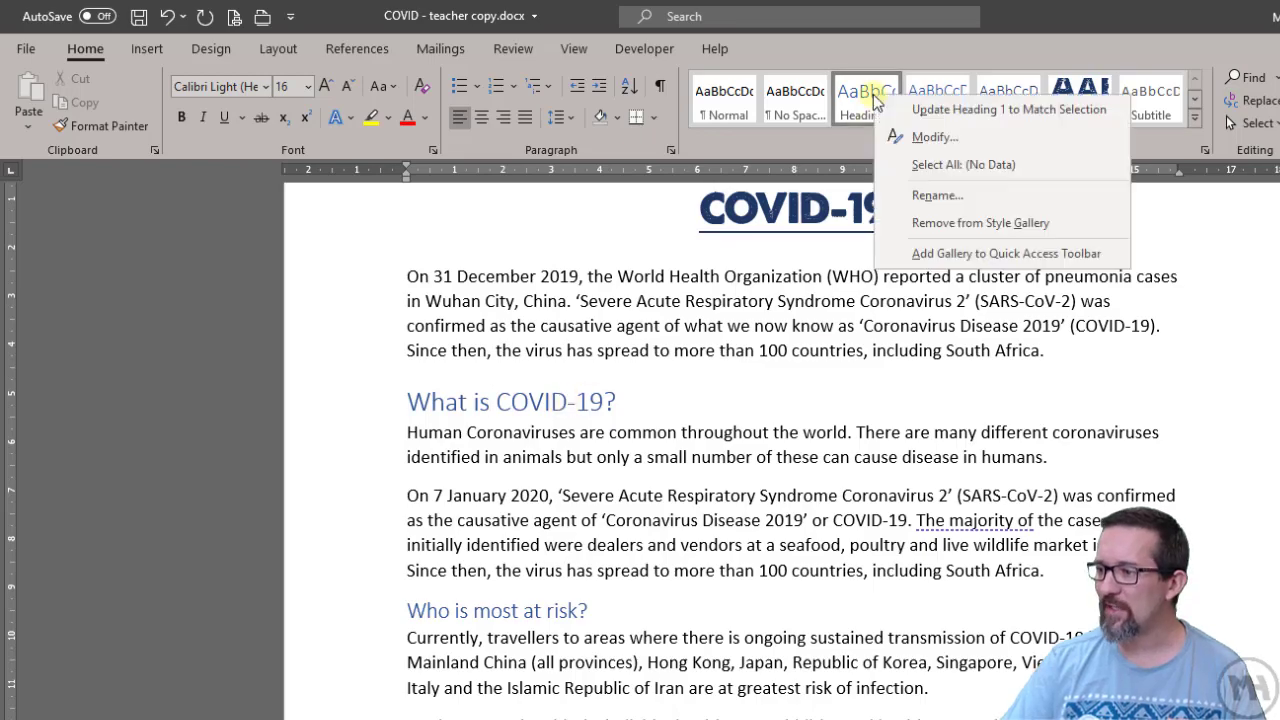
pyautogui.click(912, 137)
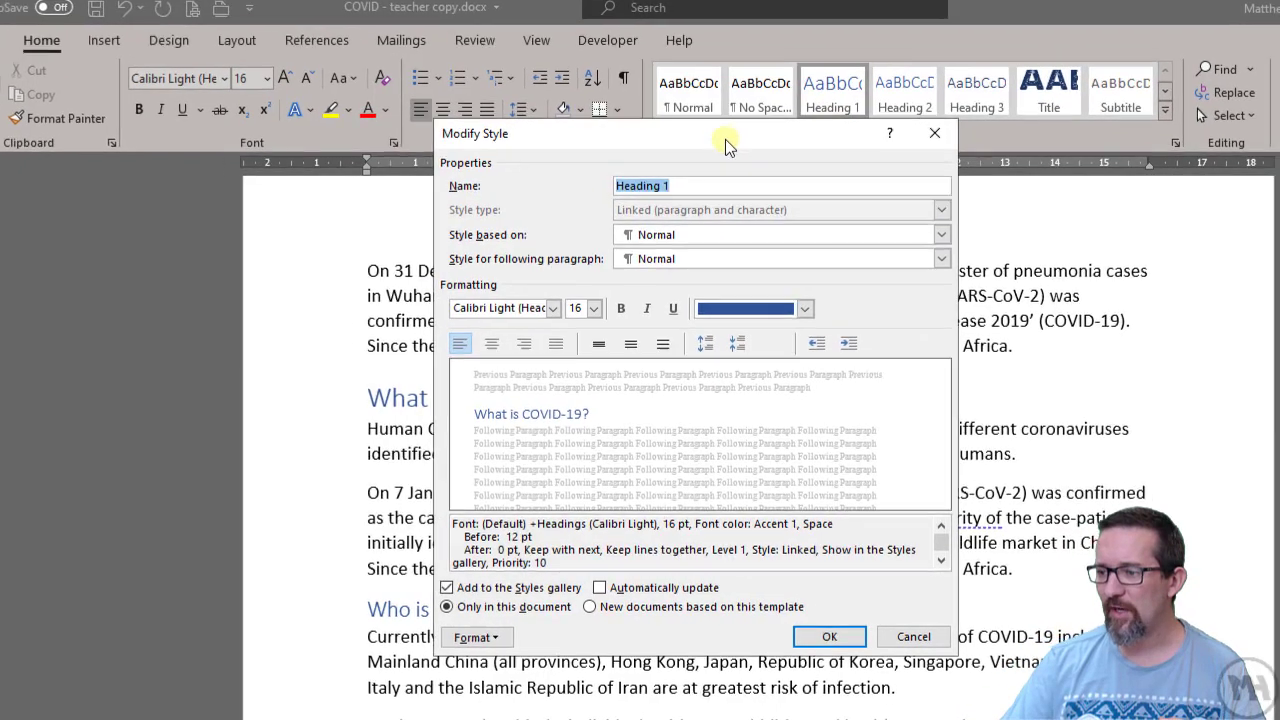
pyautogui.moveTo(725, 139); pyautogui.dragTo(988, 151)
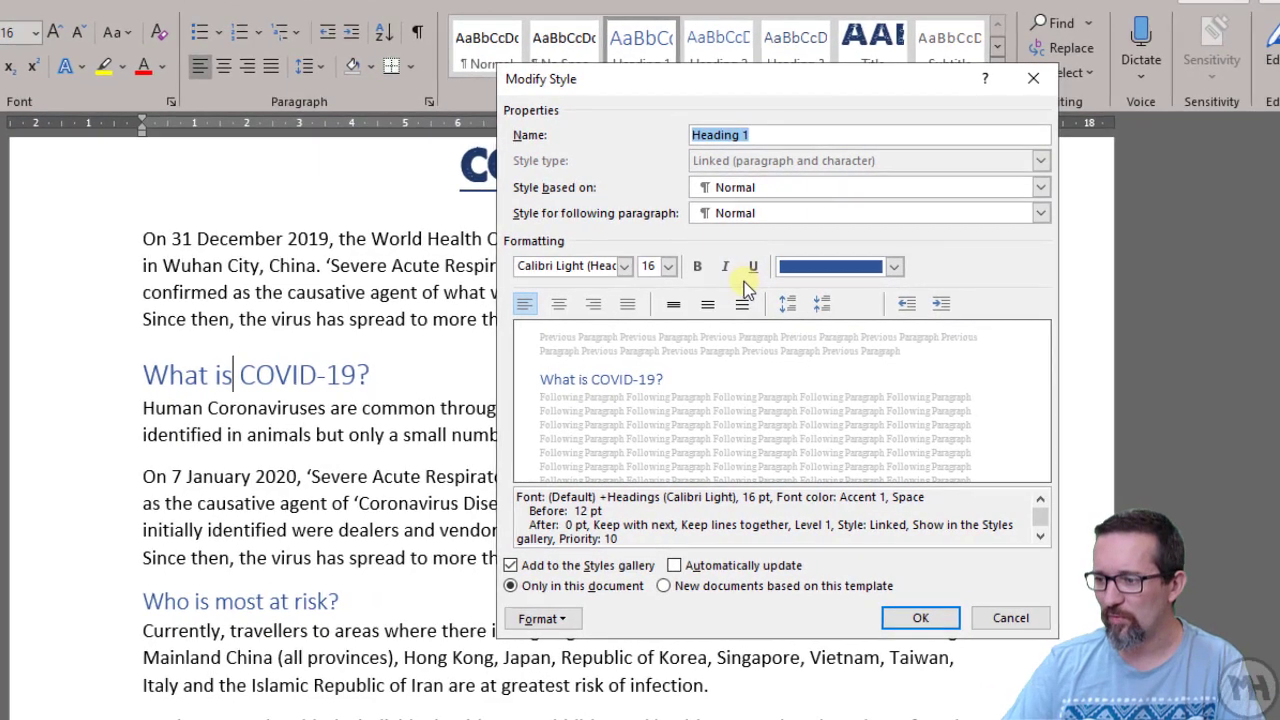
pyautogui.click(753, 267)
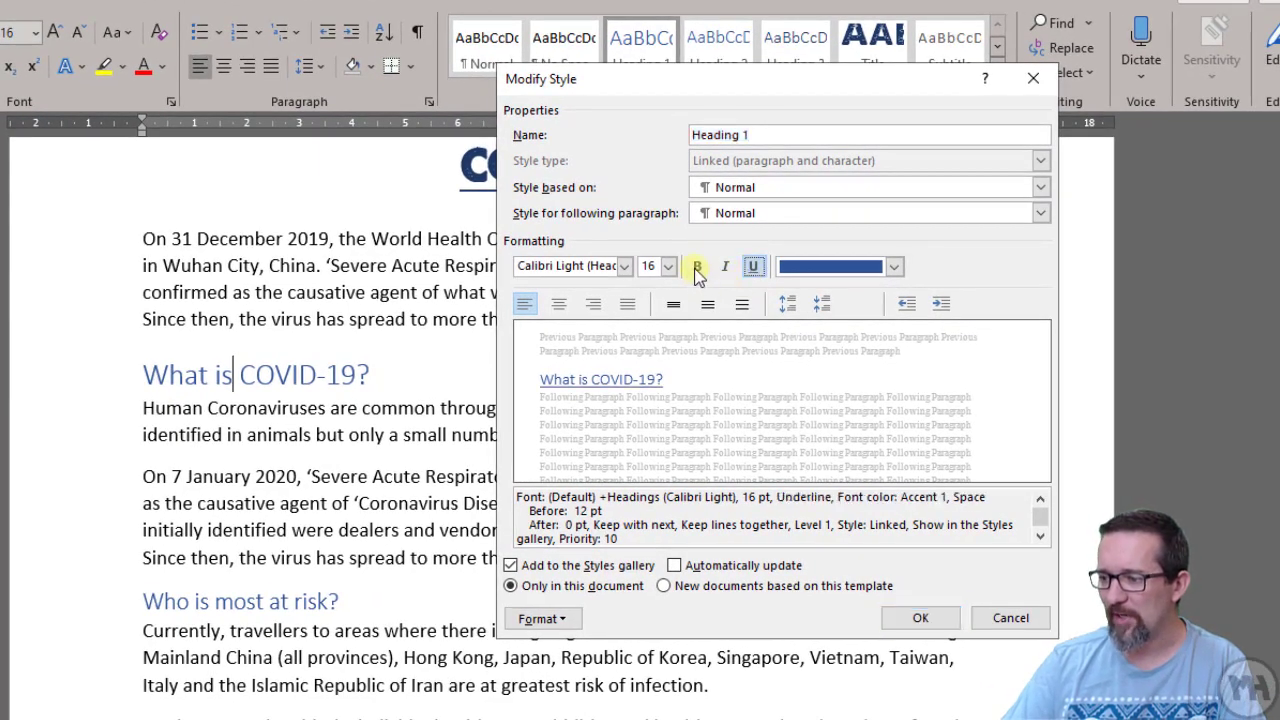
pyautogui.click(698, 267)
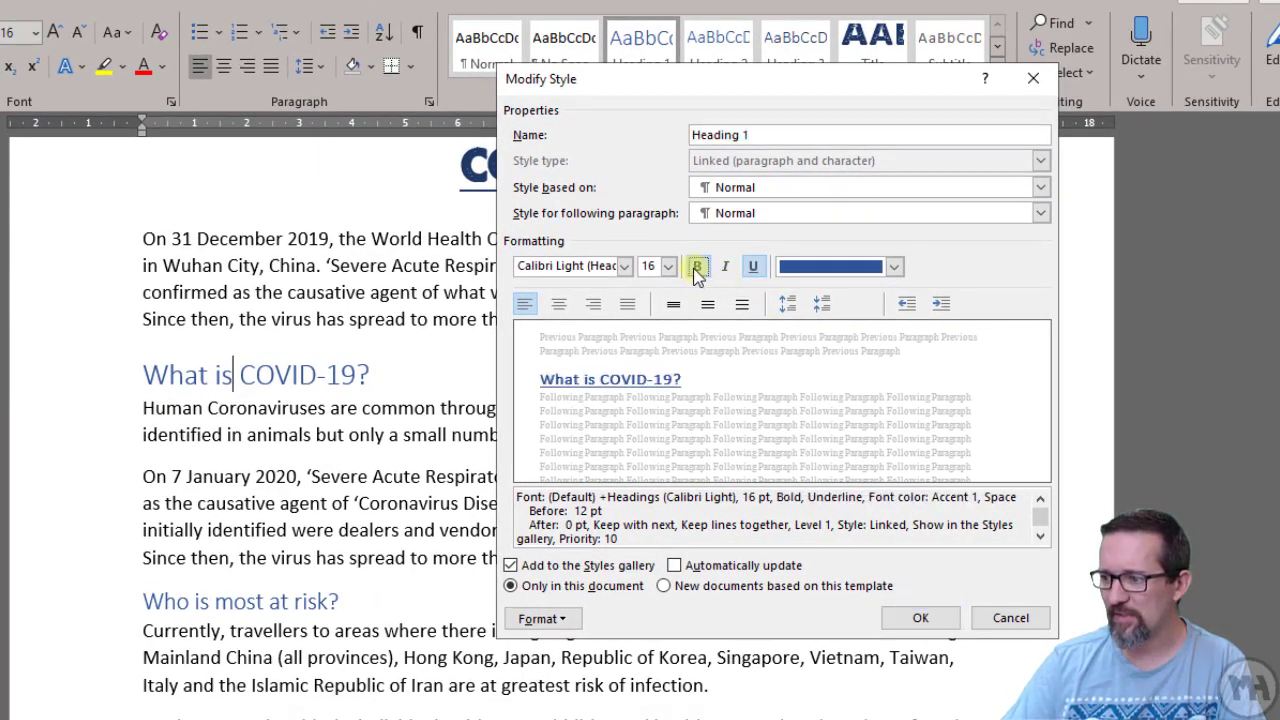
pyautogui.click(849, 267)
pyautogui.click(805, 352)
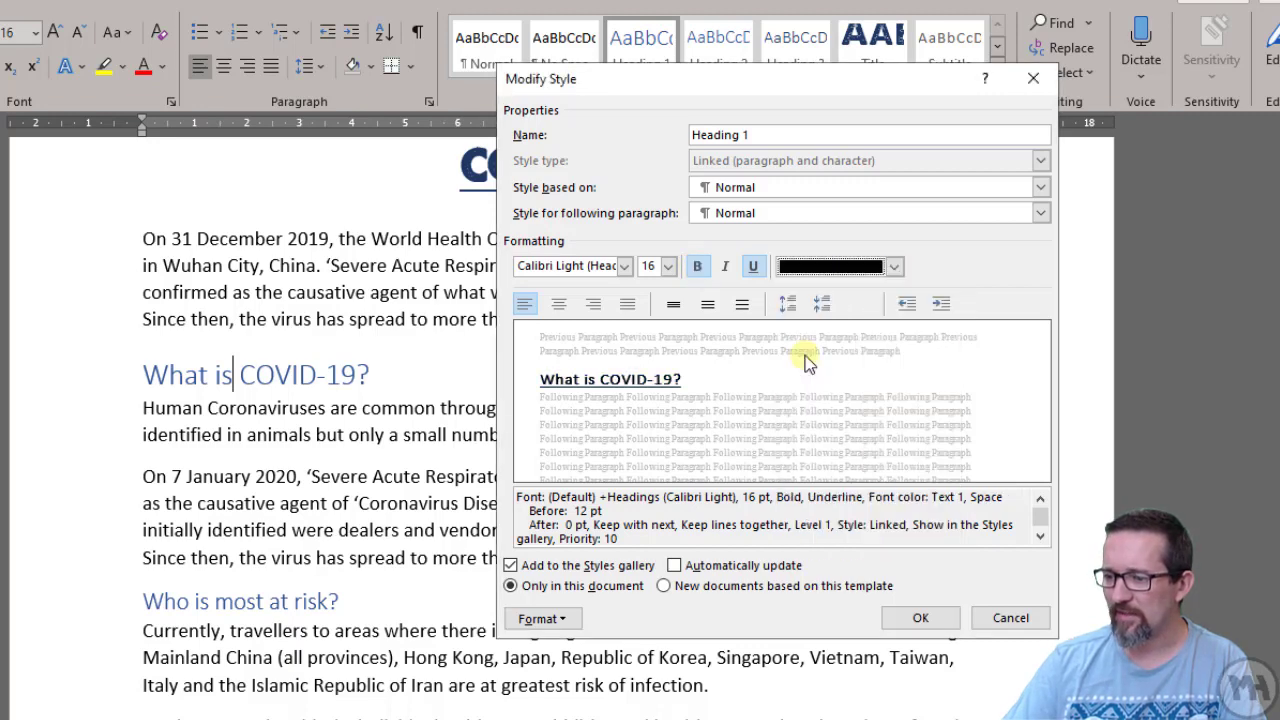
pyautogui.click(920, 617)
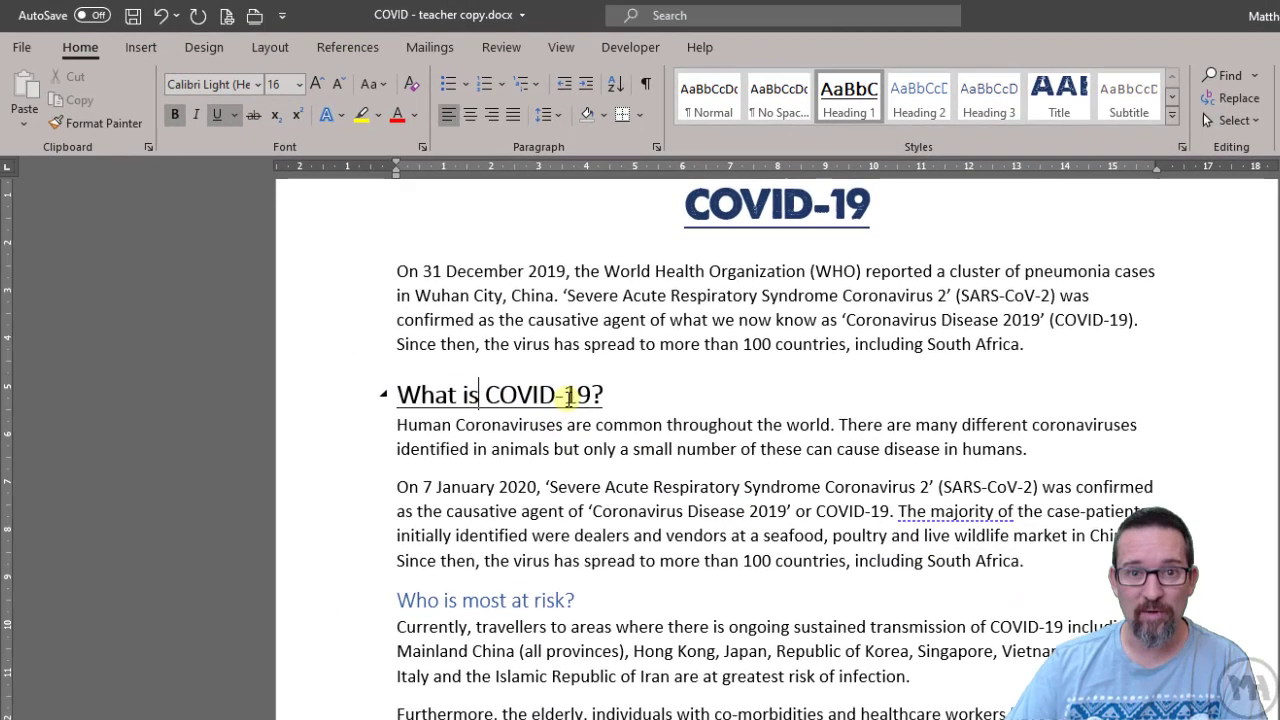
pyautogui.scroll(-1, 338, 373)
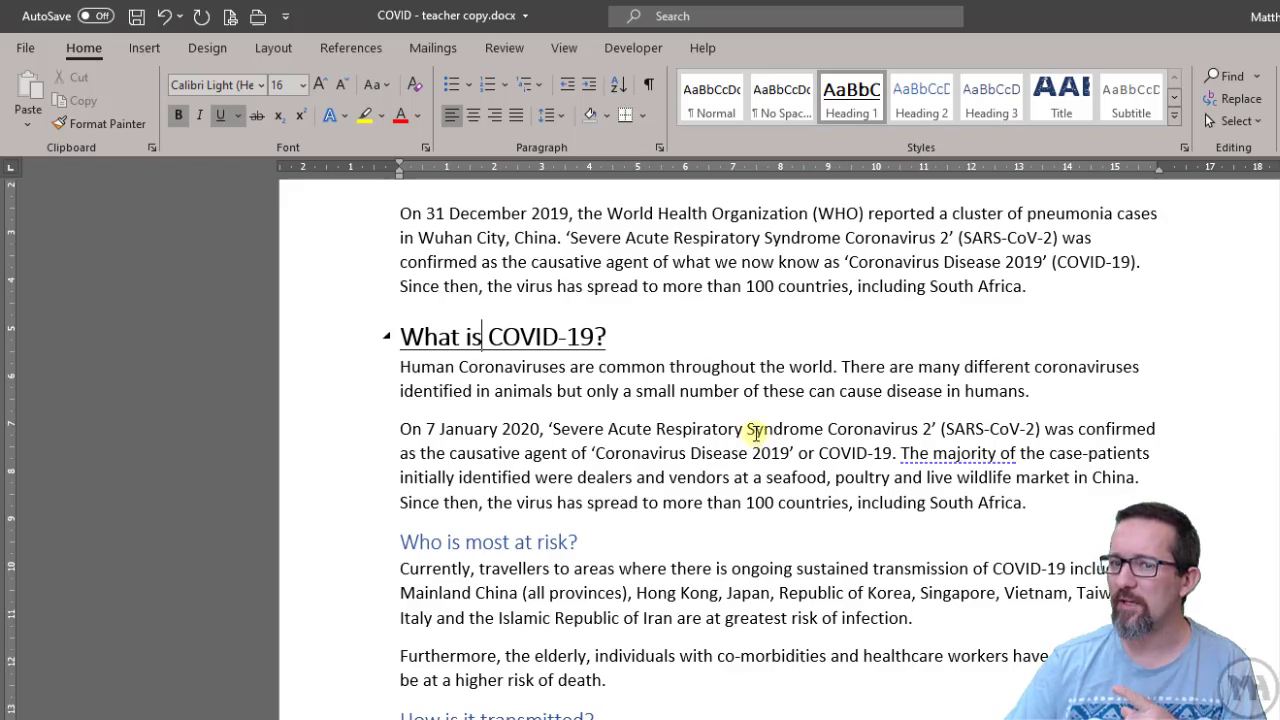
pyautogui.scroll(-20, 757, 432)
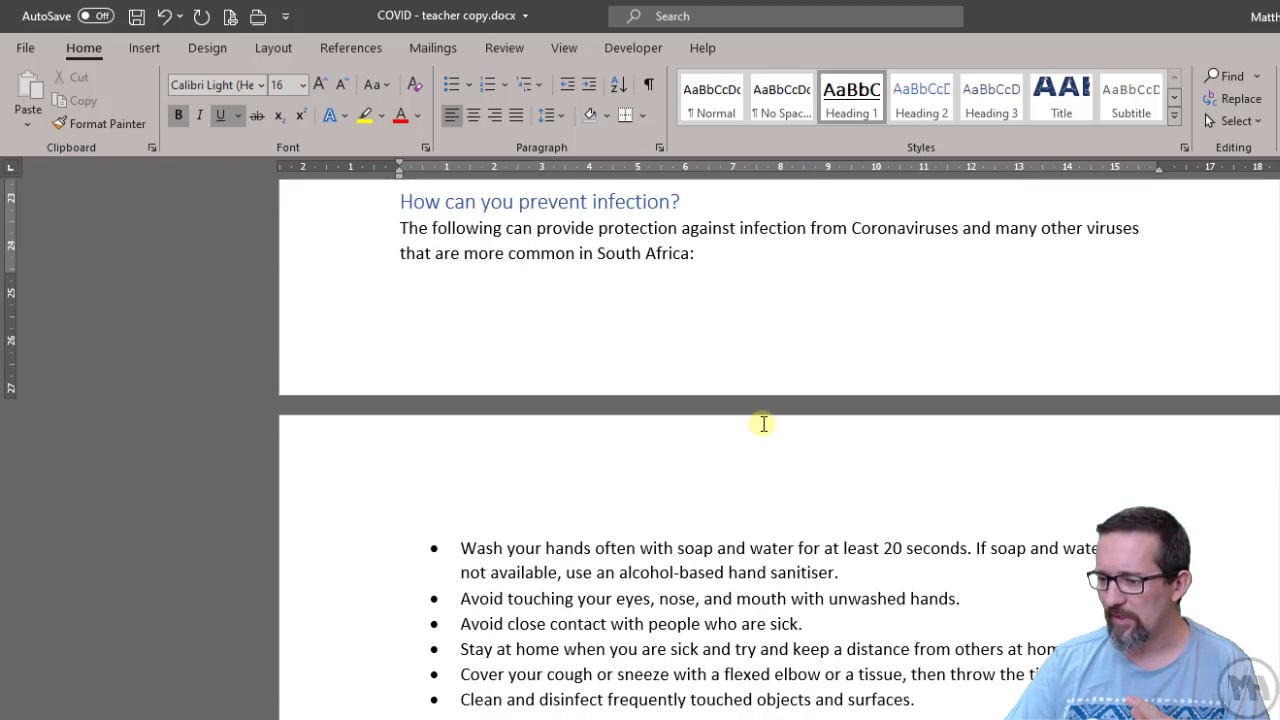
pyautogui.scroll(-17, 763, 424)
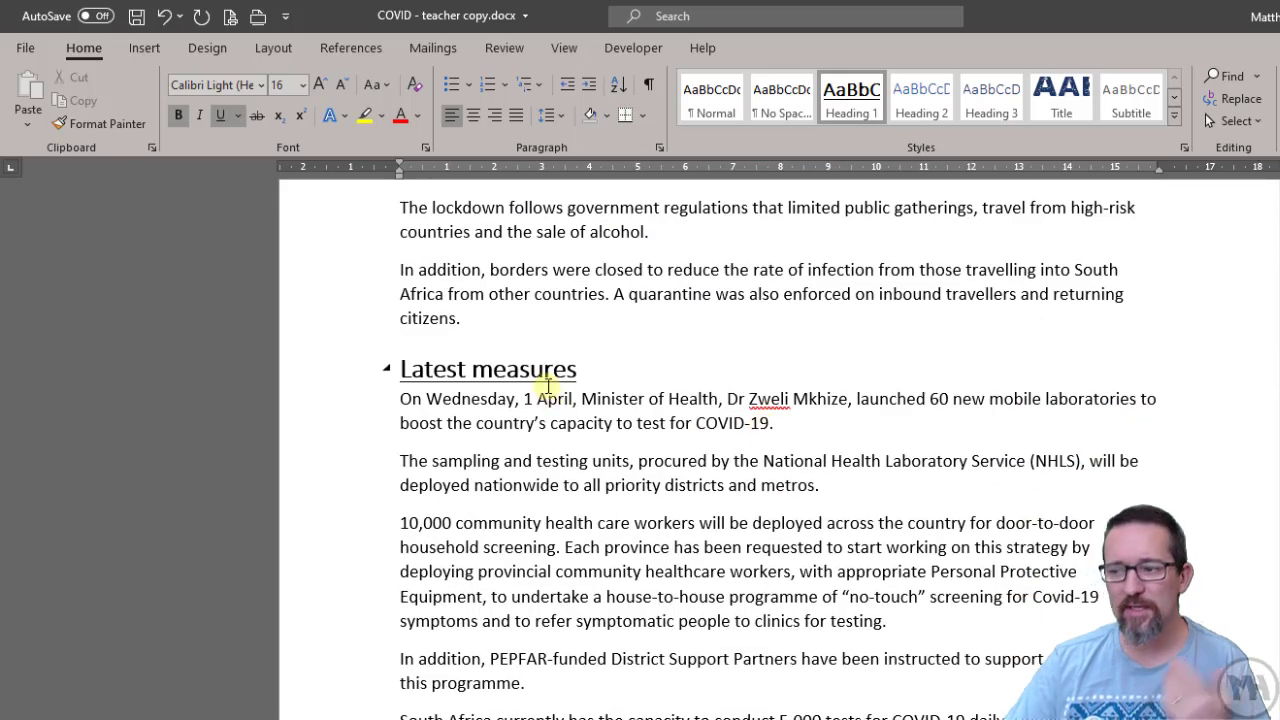
pyautogui.click(545, 370)
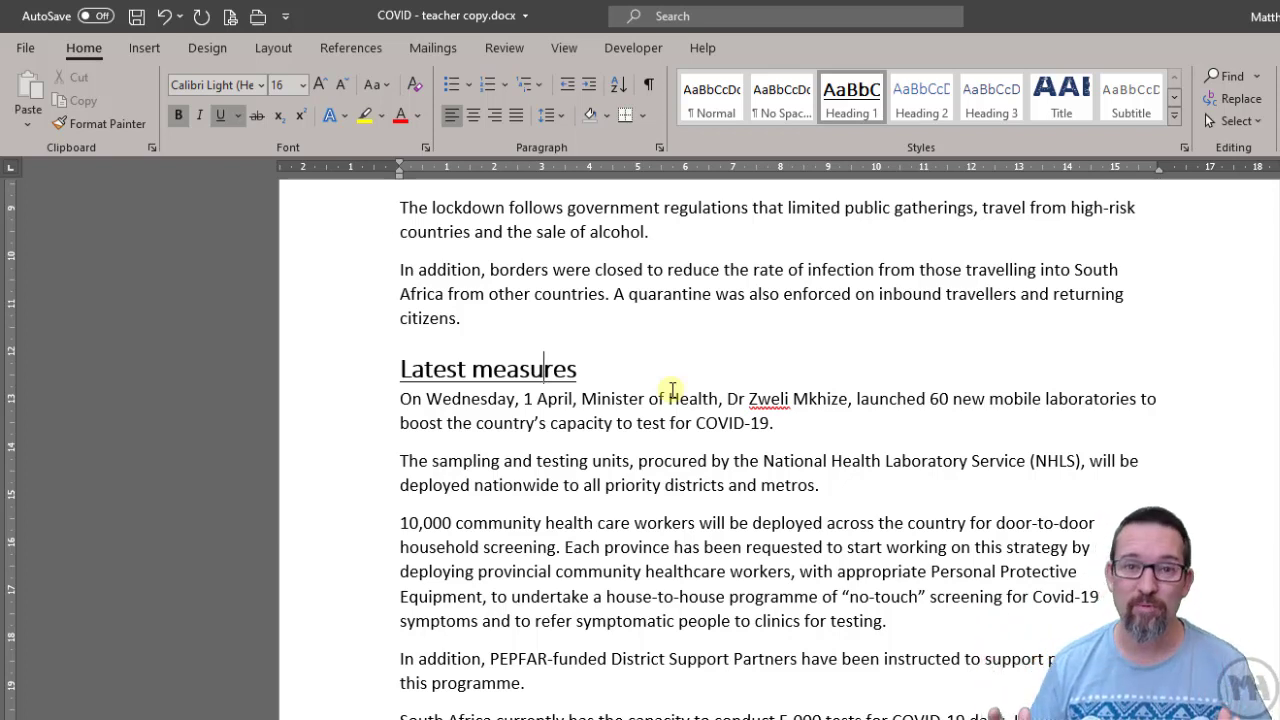
pyautogui.scroll(8, 750, 490)
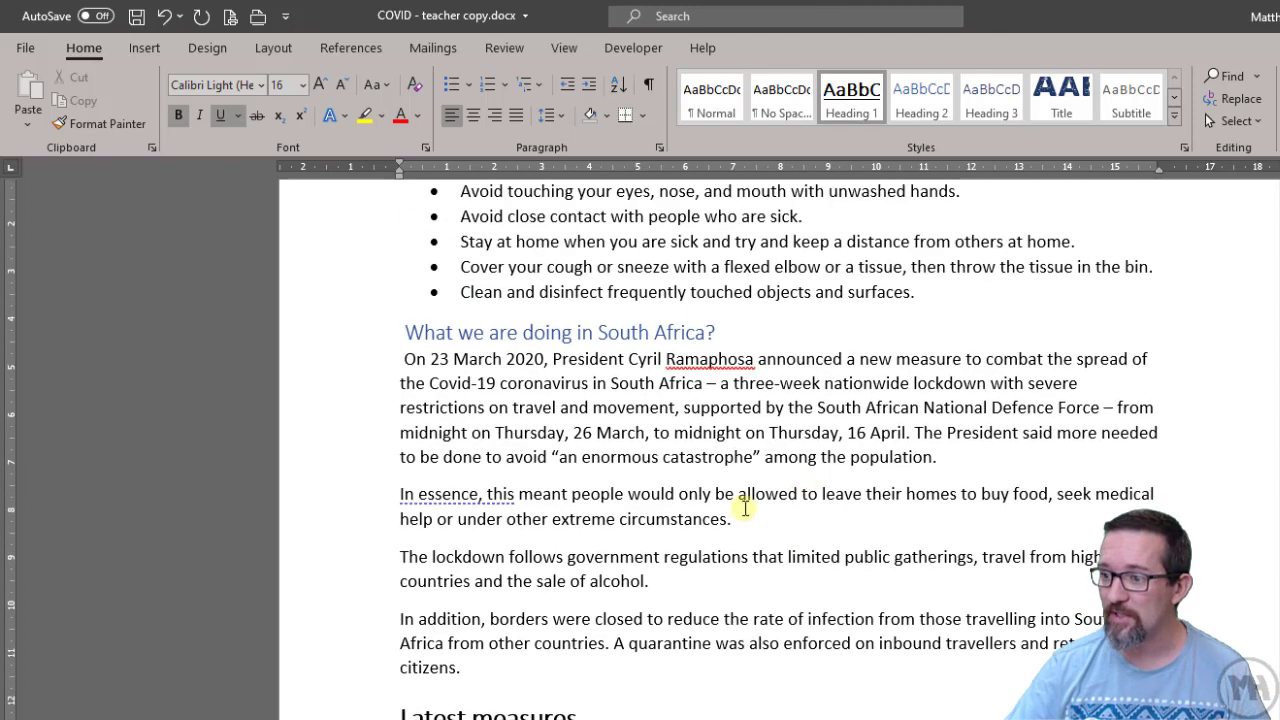
pyautogui.scroll(1, 720, 525)
pyautogui.keyDown('ctrl'); pyautogui.scroll(-2, 709, 530); pyautogui.keyUp('ctrl')
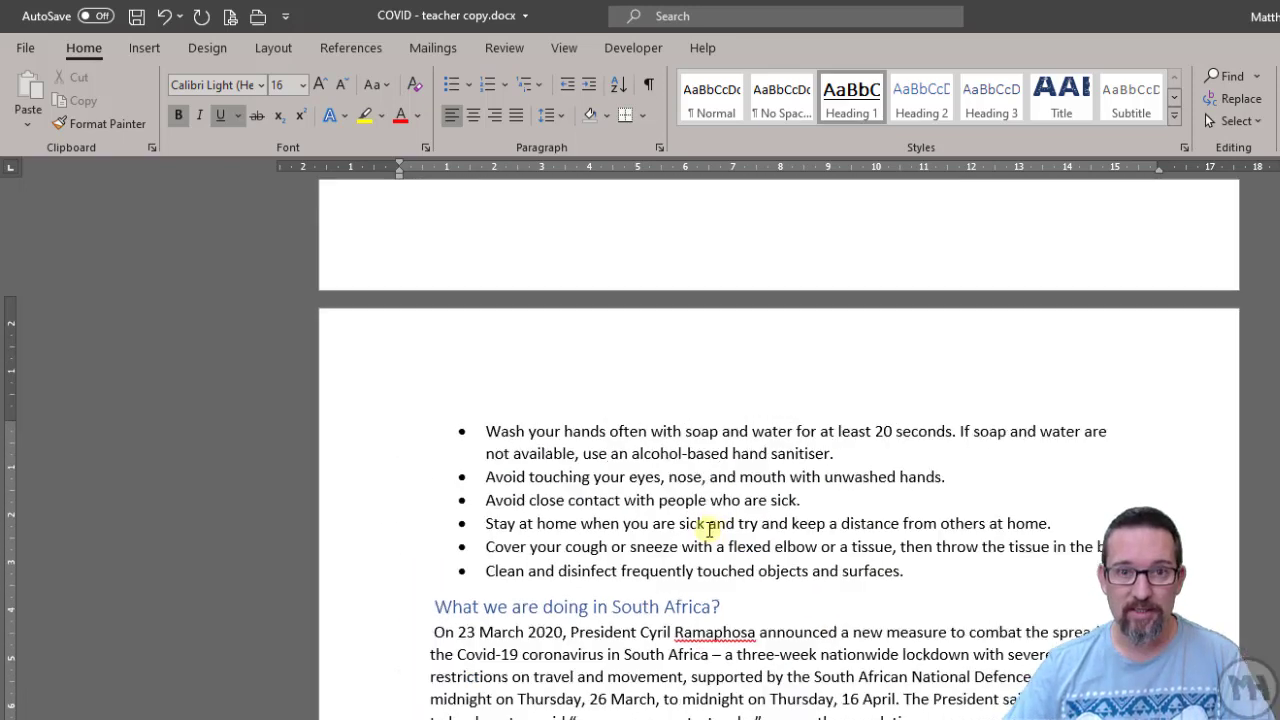
pyautogui.scroll(6, 709, 525)
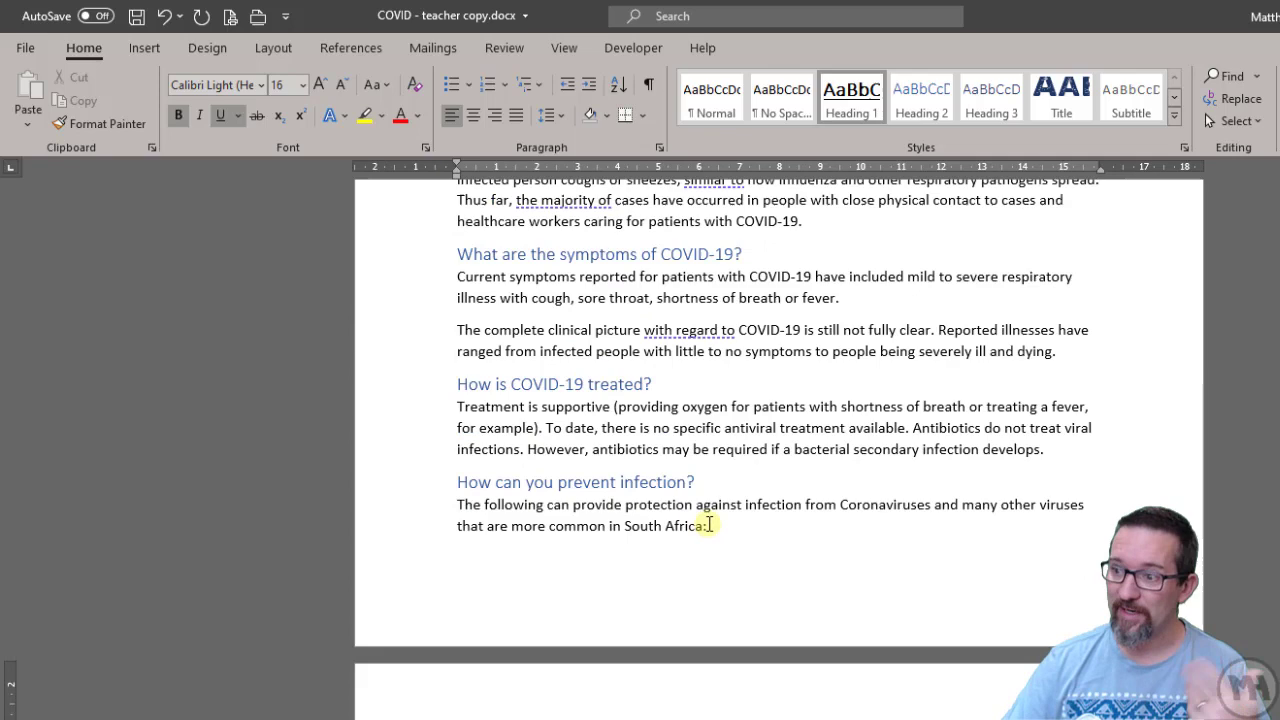
pyautogui.scroll(6, 709, 525)
pyautogui.keyDown('ctrl'); pyautogui.scroll(1, 710, 523); pyautogui.keyUp('ctrl')
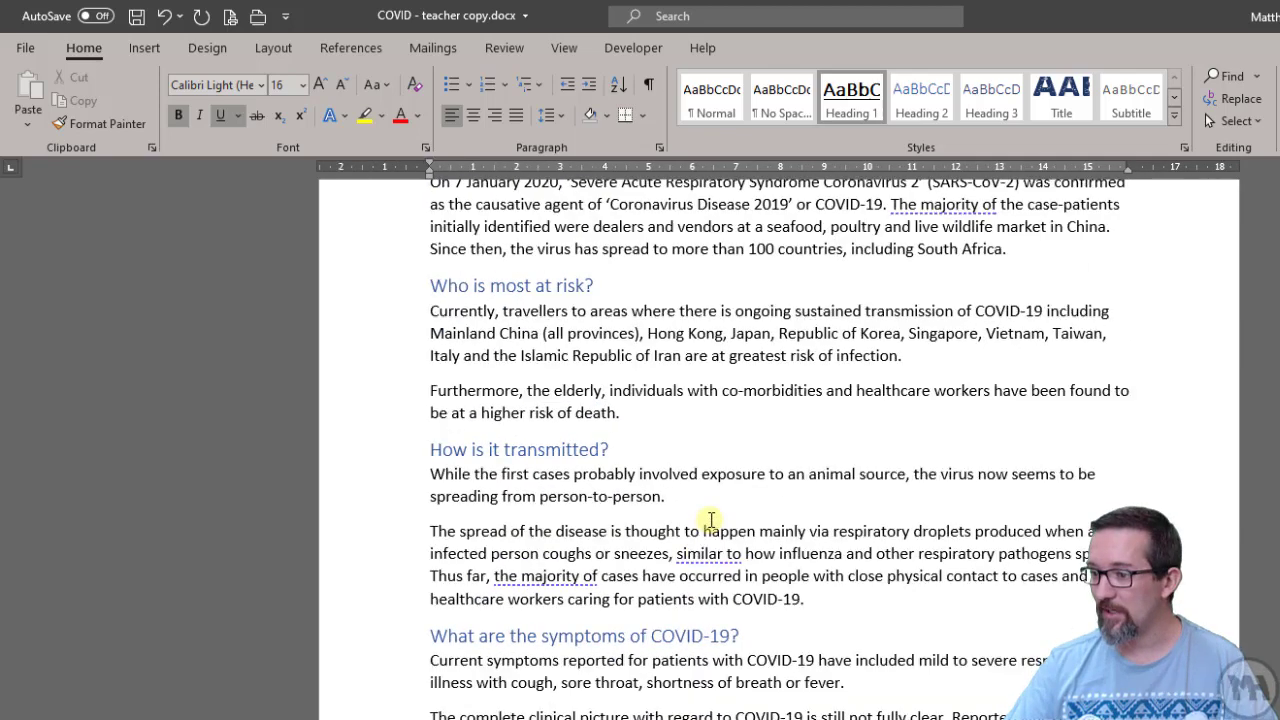
pyautogui.scroll(4, 711, 521)
pyautogui.scroll(-4, 712, 510)
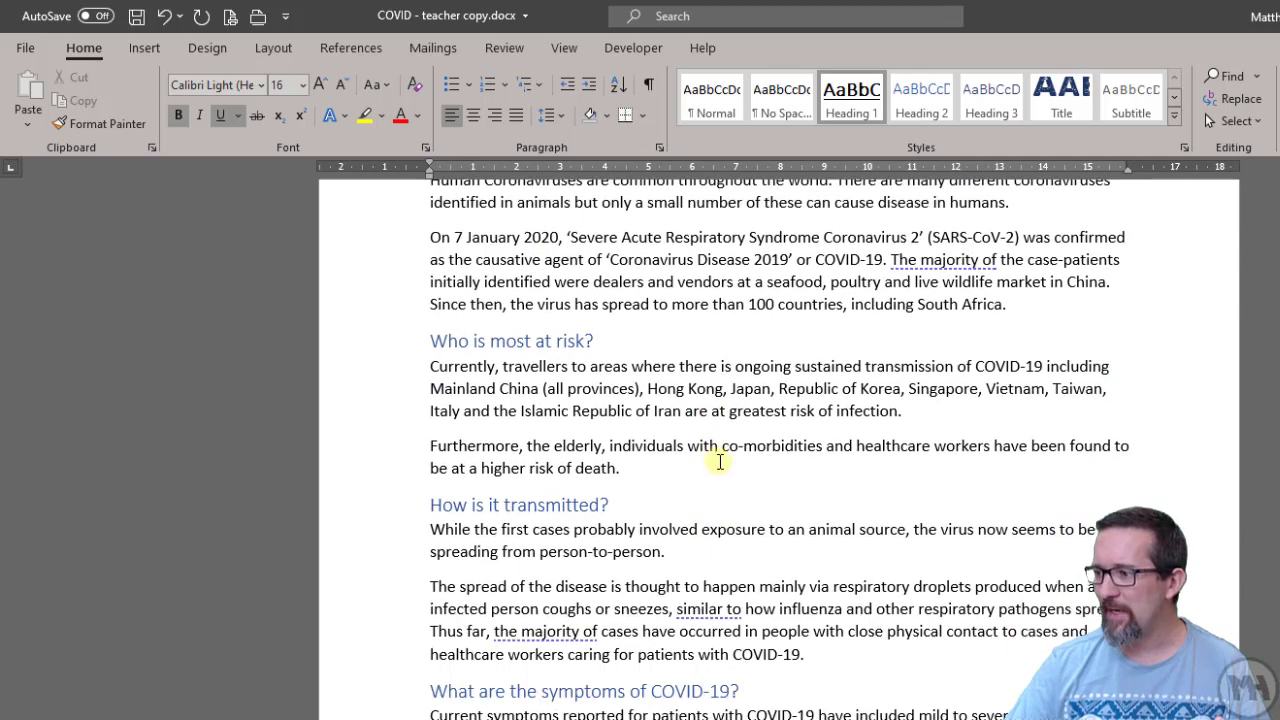
pyautogui.scroll(3, 720, 465)
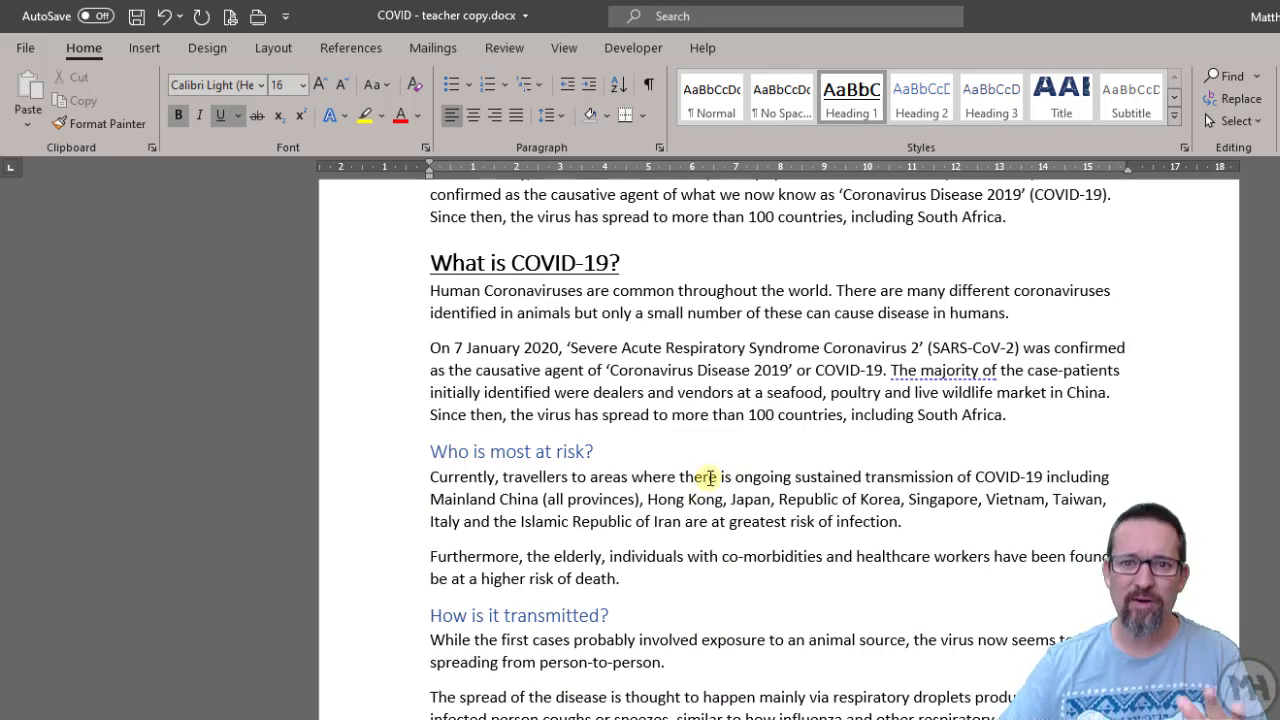
pyautogui.scroll(-3, 708, 478)
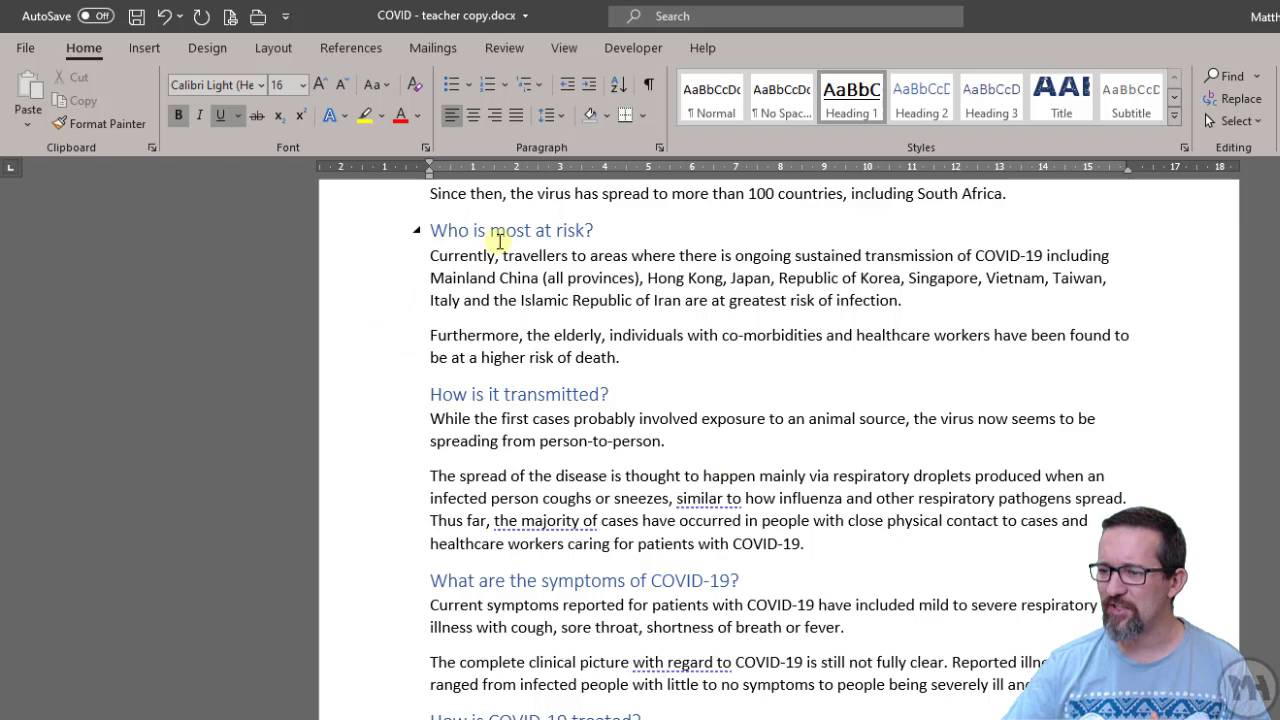
# - Put the cursor in 'Who is most at risk?' and expand the full Styles gallery
pyautogui.click(500, 232)
pyautogui.scroll(2, 500, 240)
pyautogui.click(492, 397)
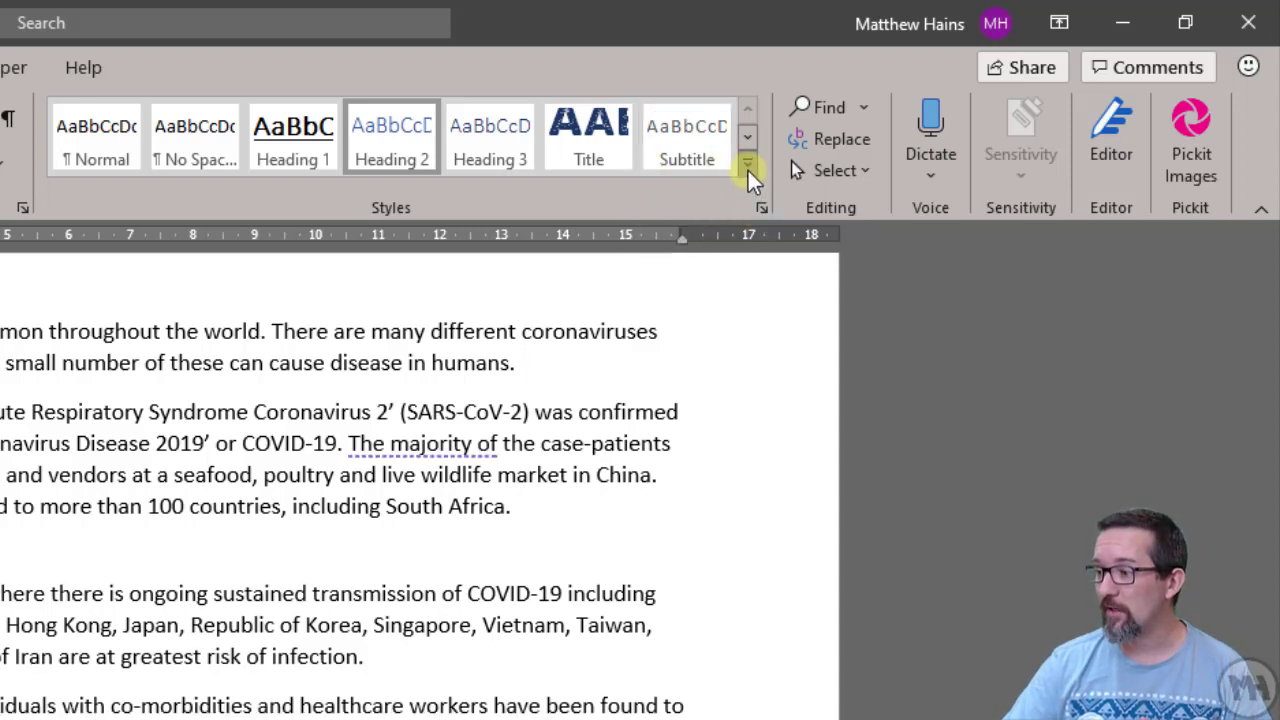
pyautogui.click(747, 163)
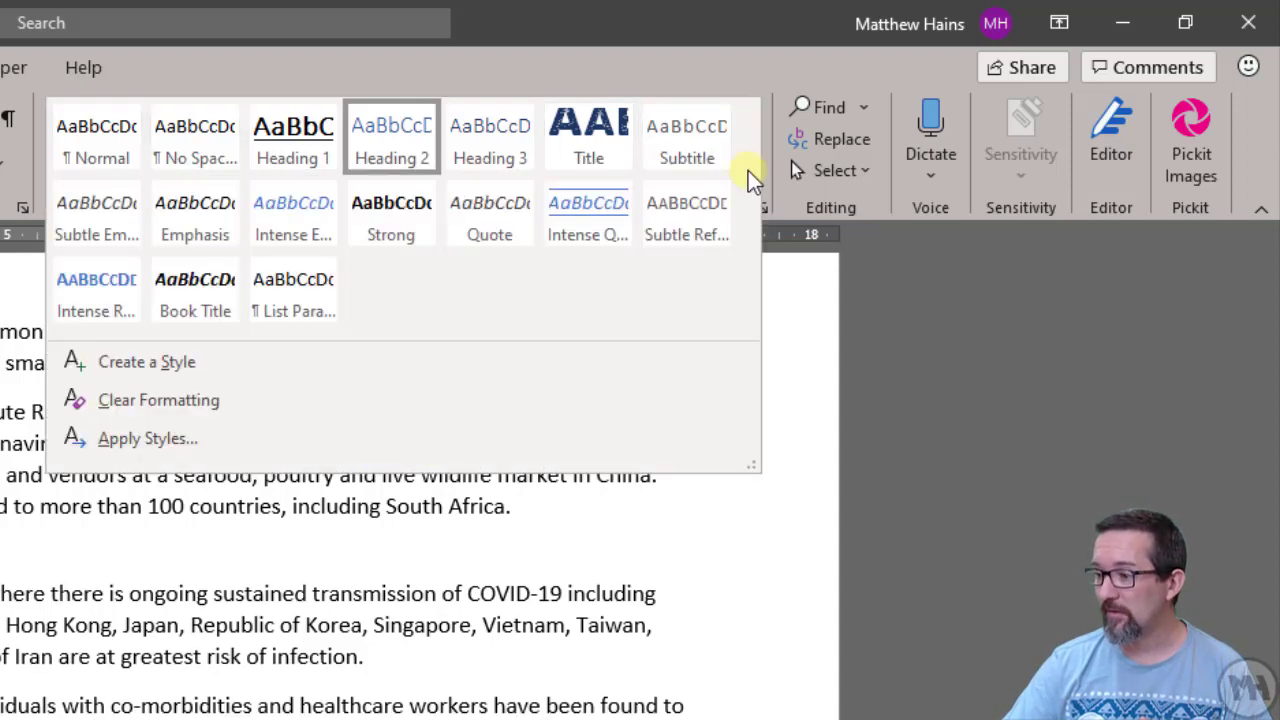
# - Create a new style from the heading's formatting and name it MainPoint
pyautogui.click(222, 364)
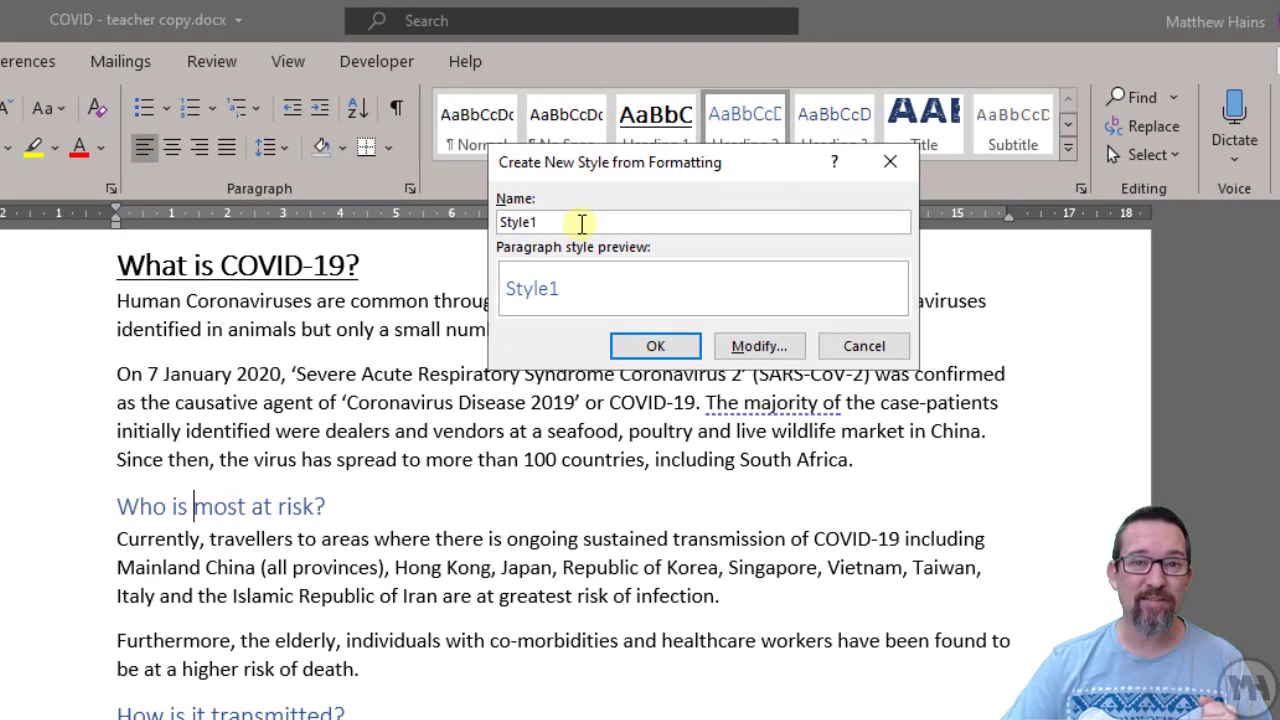
pyautogui.click(163, 246)
pyautogui.doubleClick(538, 224)
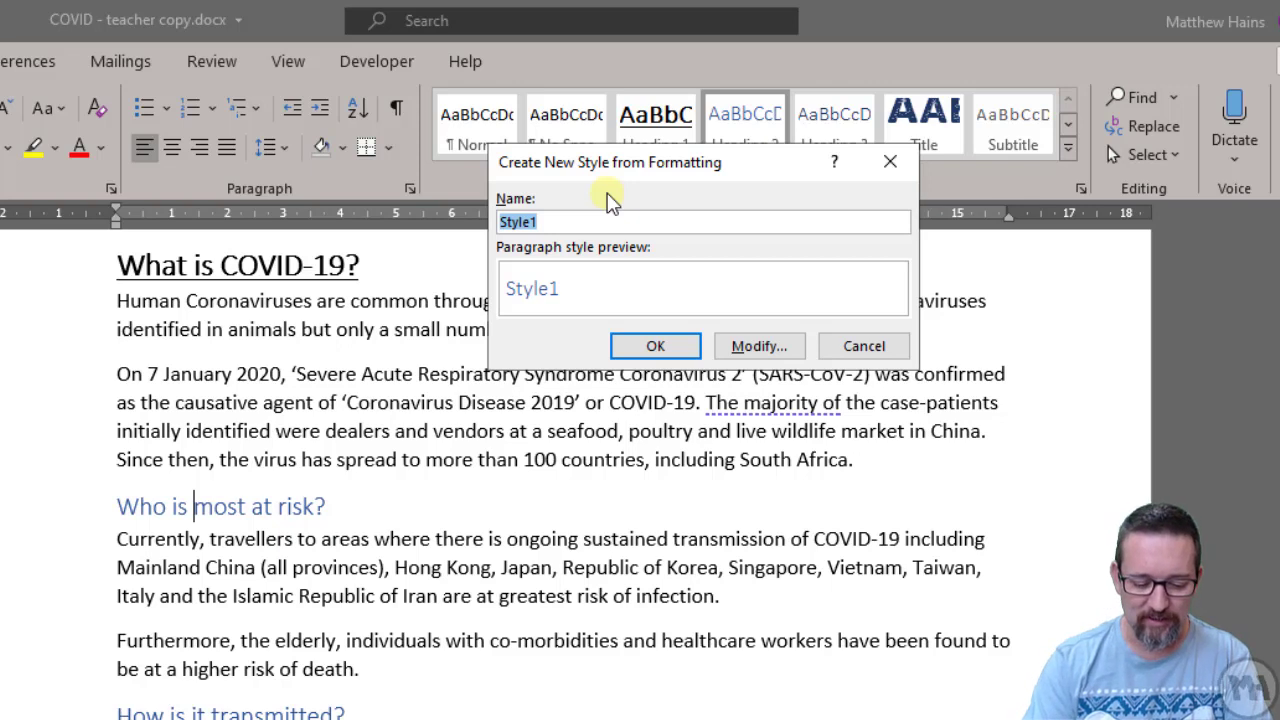
pyautogui.write('MainPoint')
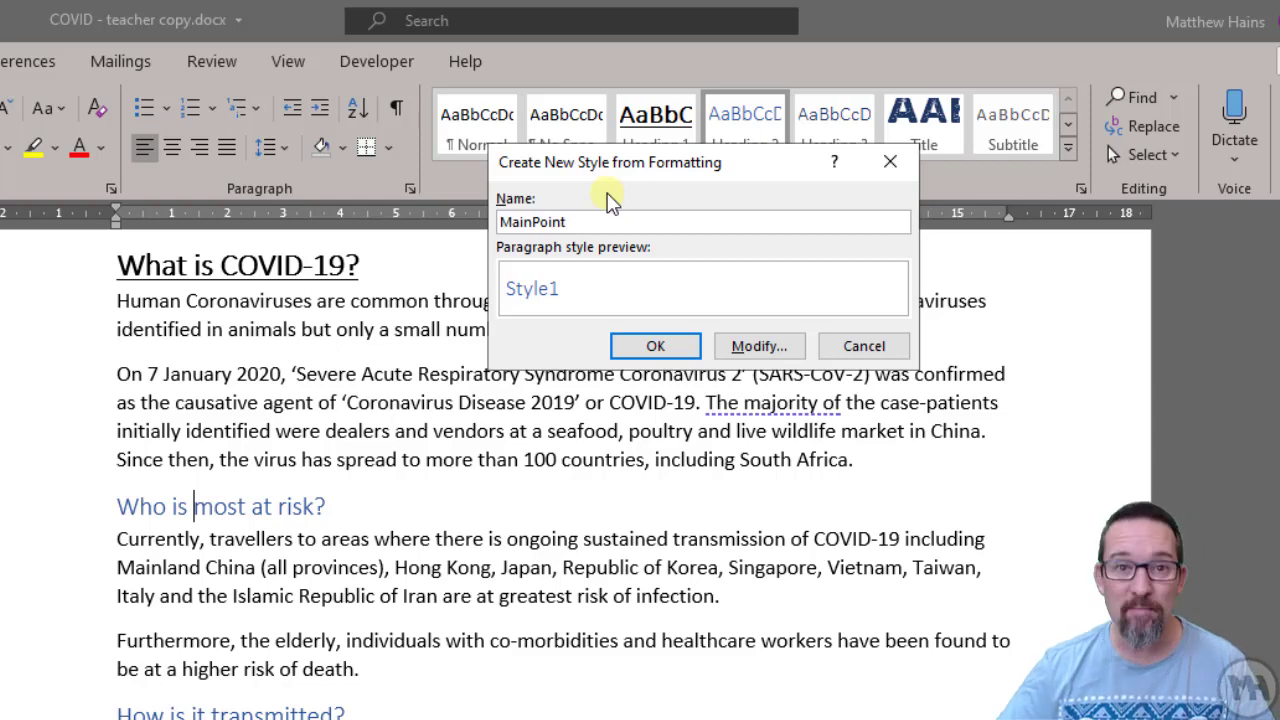
pyautogui.click(776, 346)
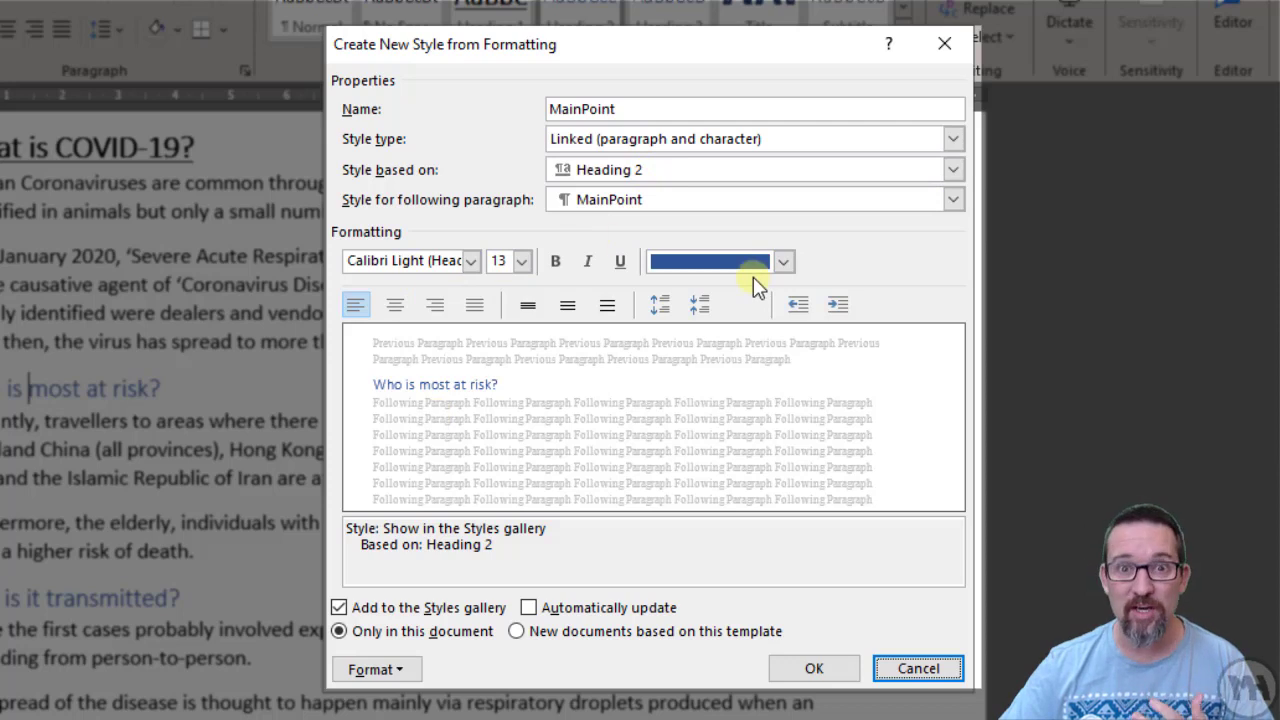
# - Set MainPoint to bold Arial 14 pt with increased spacing before and after
pyautogui.click(476, 264)
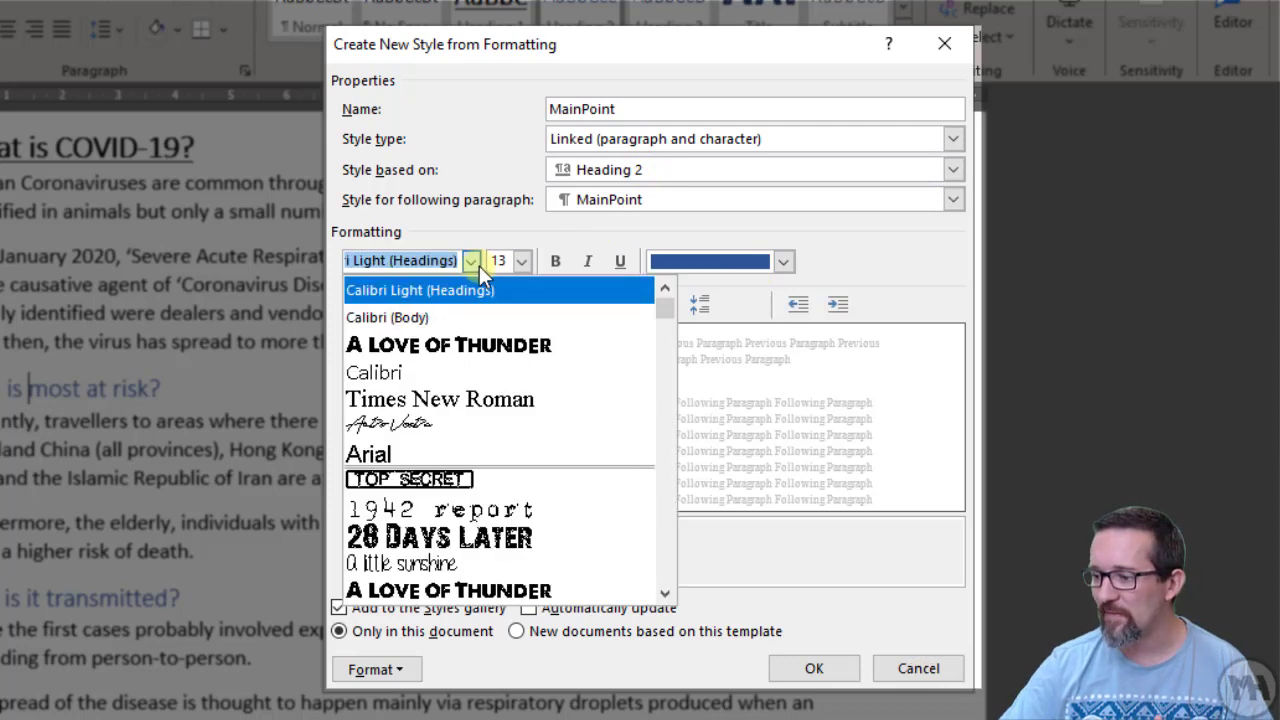
pyautogui.scroll(-1, 495, 420)
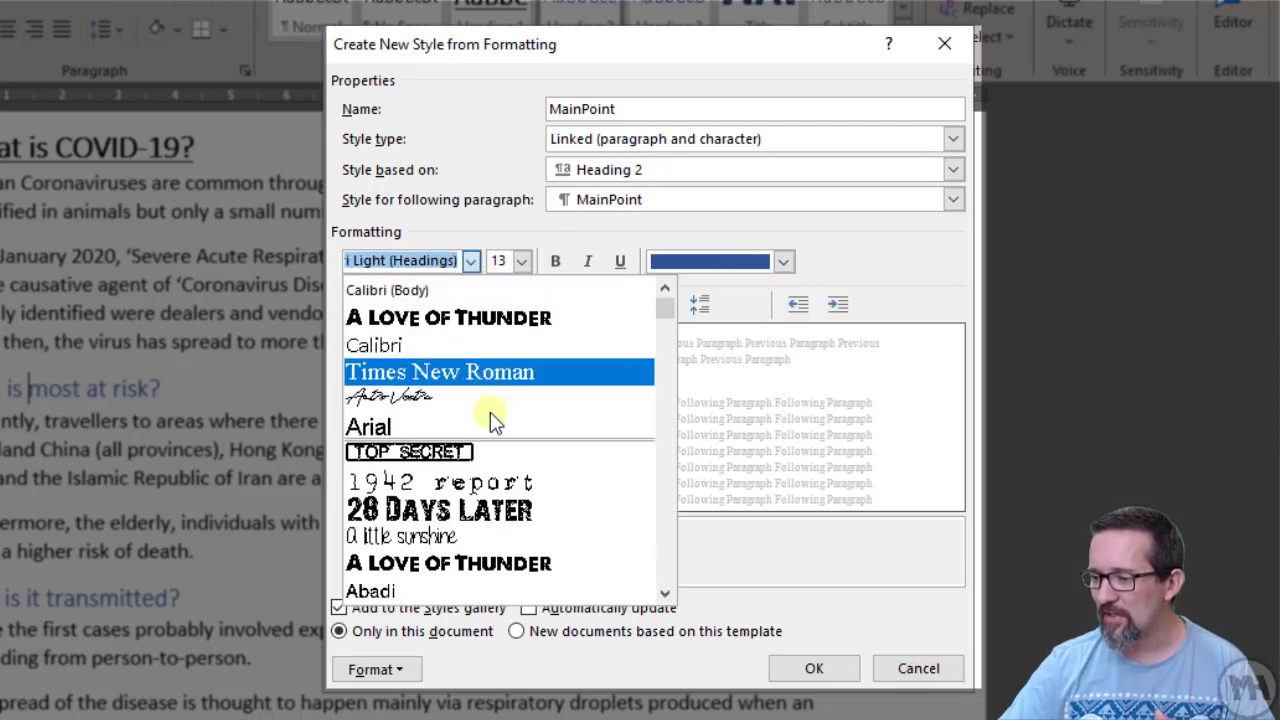
pyautogui.click(434, 420)
pyautogui.click(557, 261)
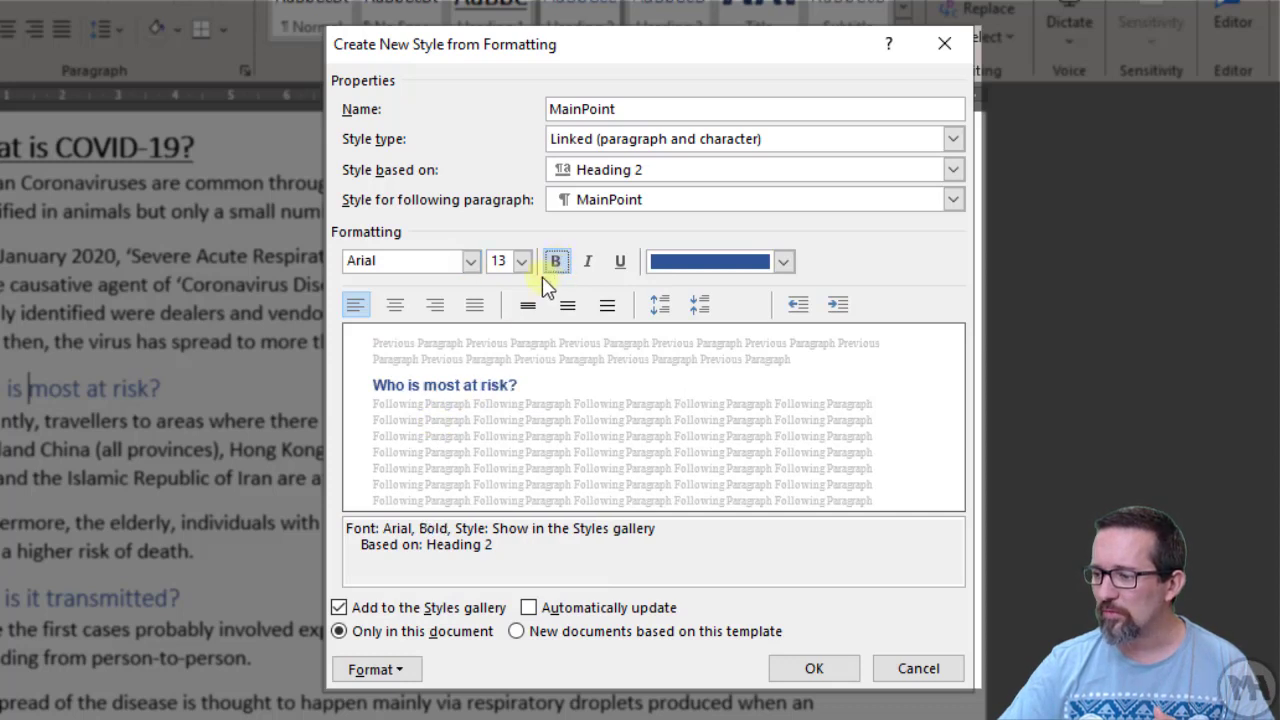
pyautogui.click(522, 261)
pyautogui.click(498, 367)
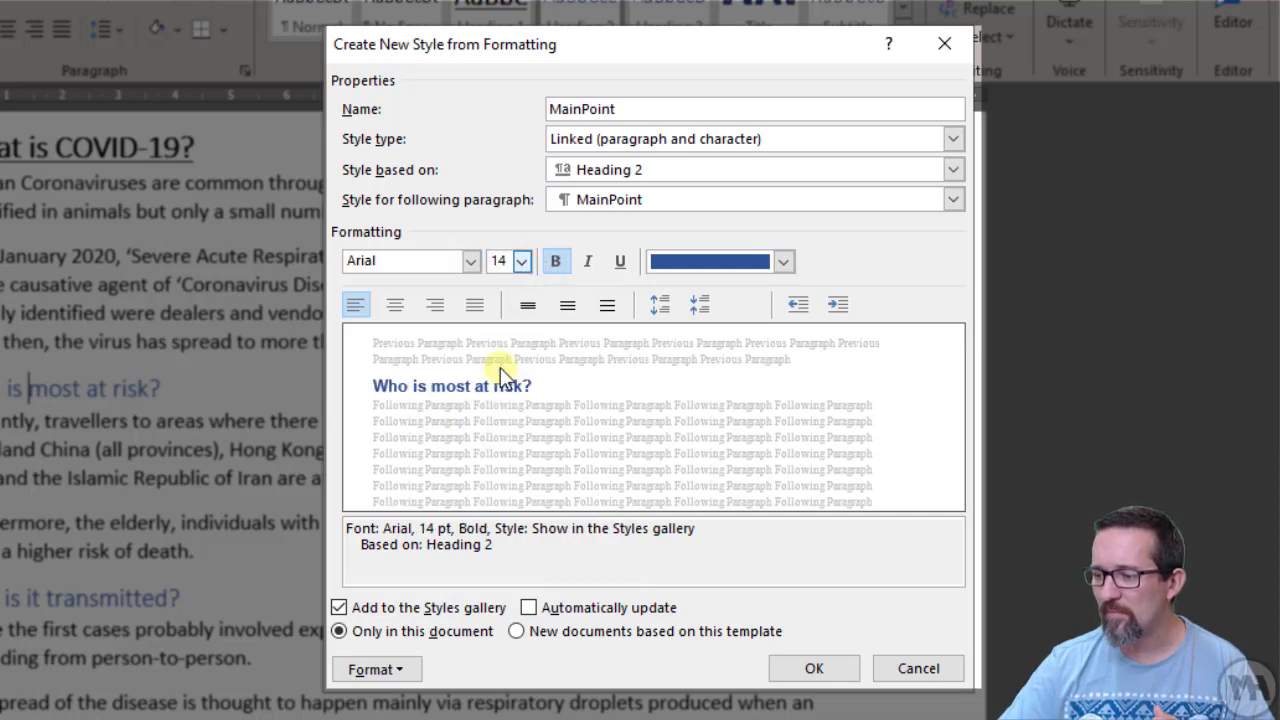
pyautogui.click(660, 304)
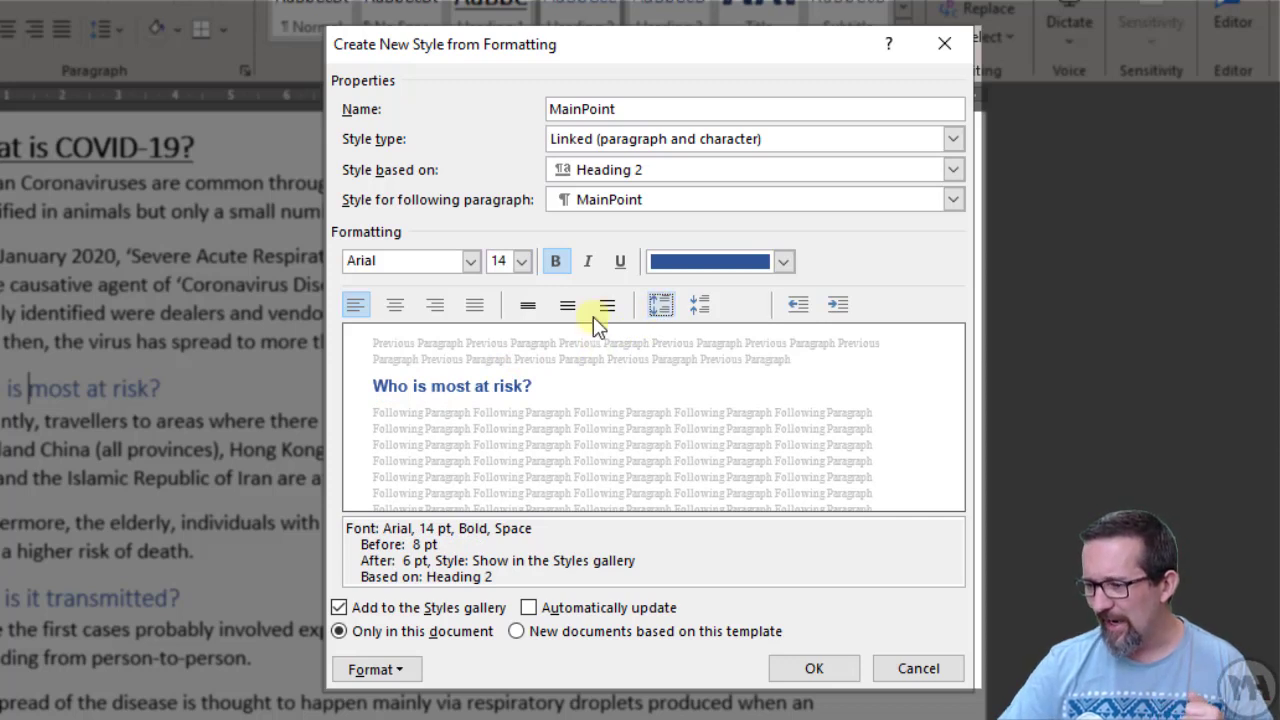
pyautogui.click(414, 670)
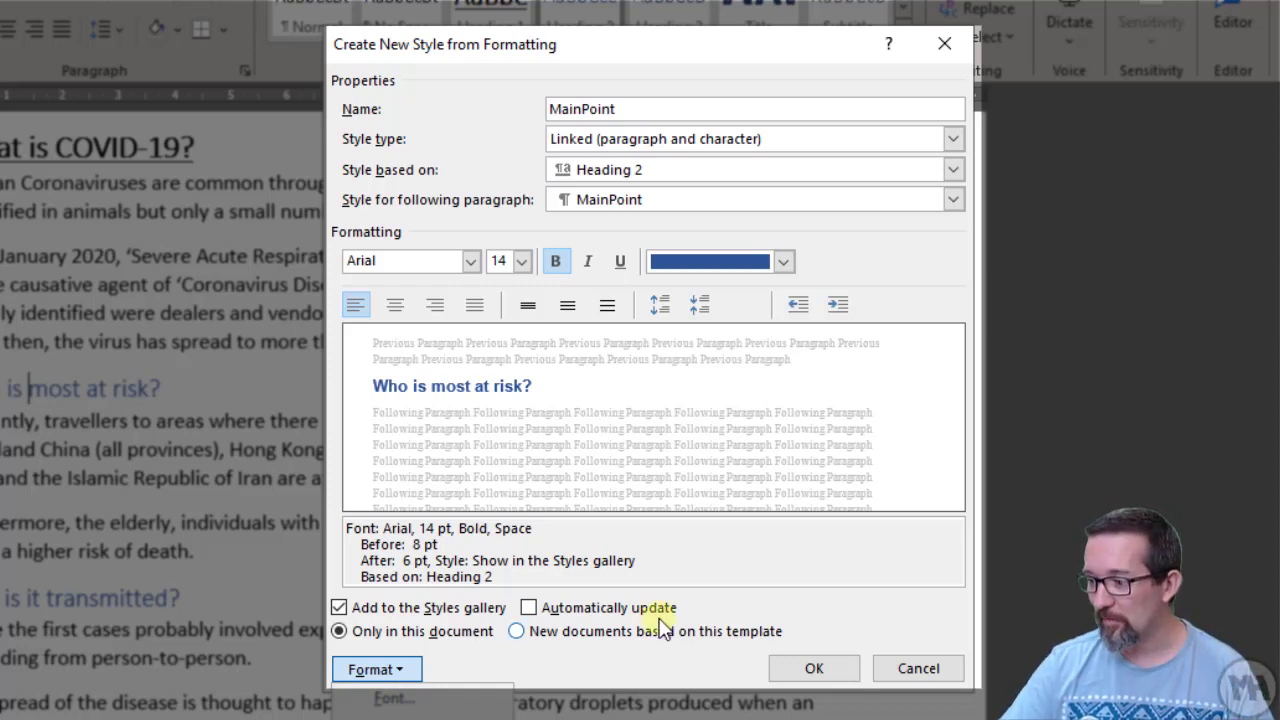
pyautogui.click(735, 583)
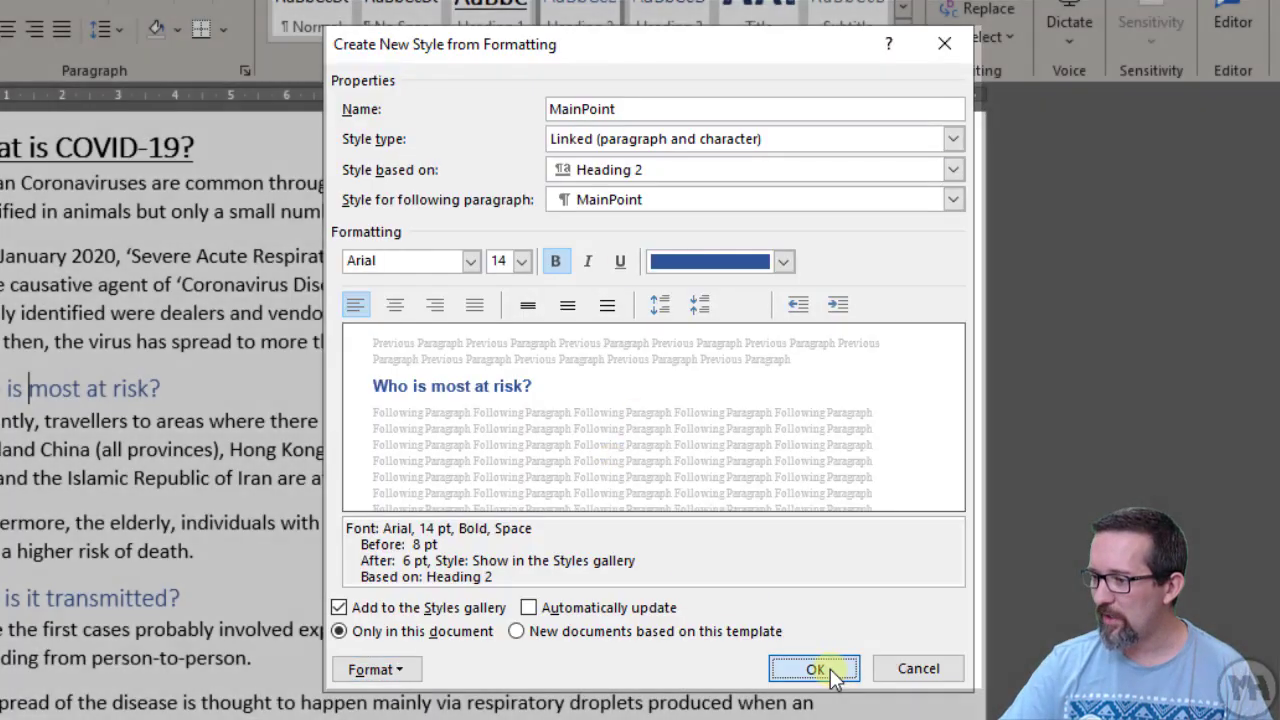
# - Save the MainPoint style and apply it to 'Who is most at risk?'
pyautogui.click(828, 674)
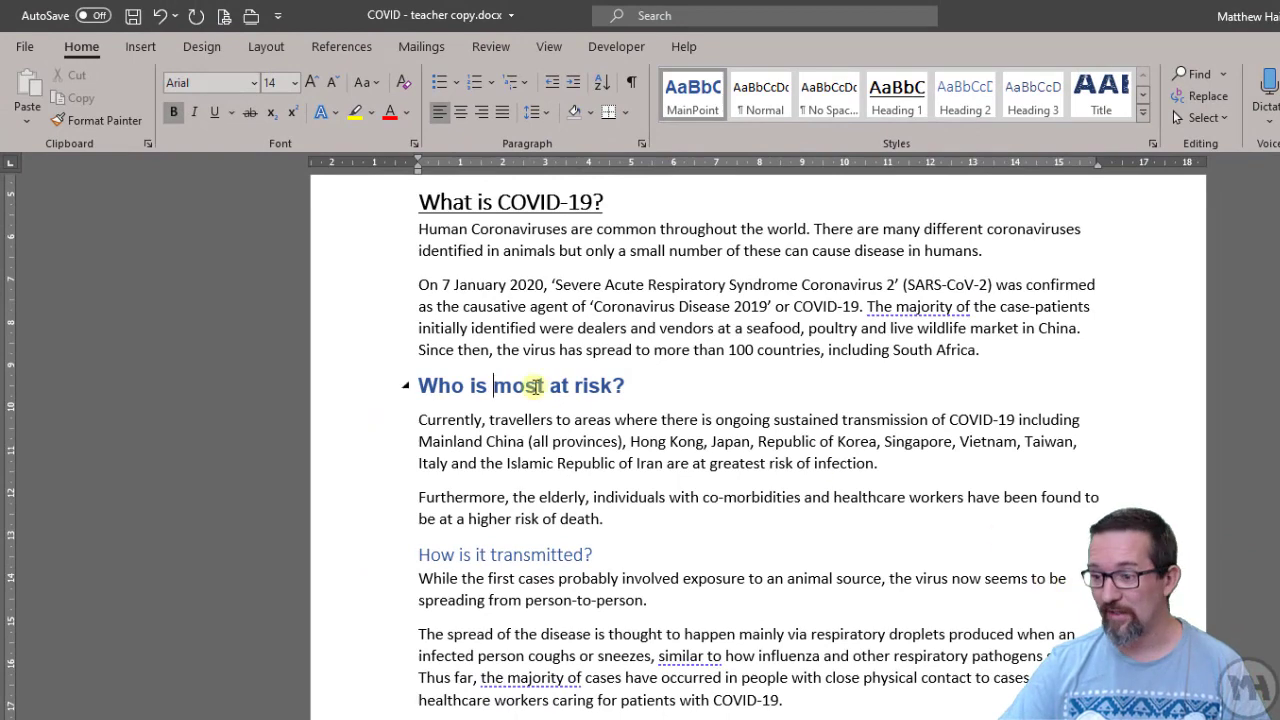
pyautogui.click(703, 109)
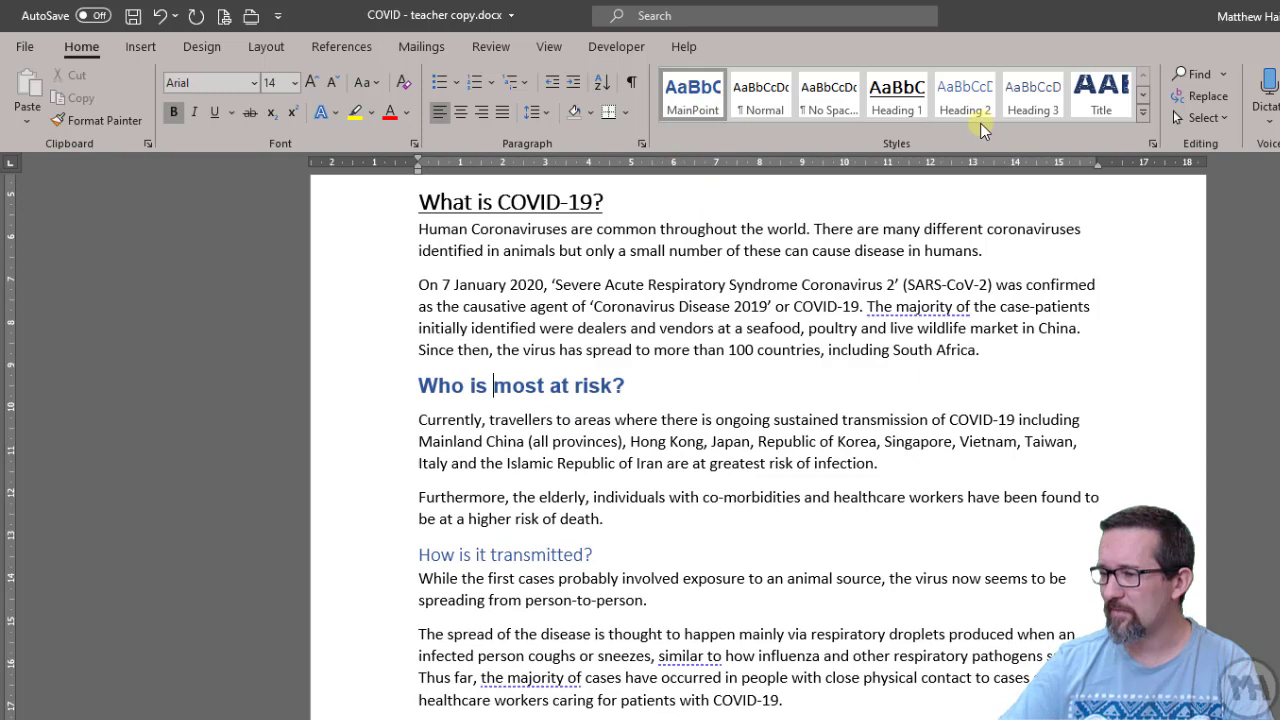
pyautogui.click(897, 95)
pyautogui.click(701, 103)
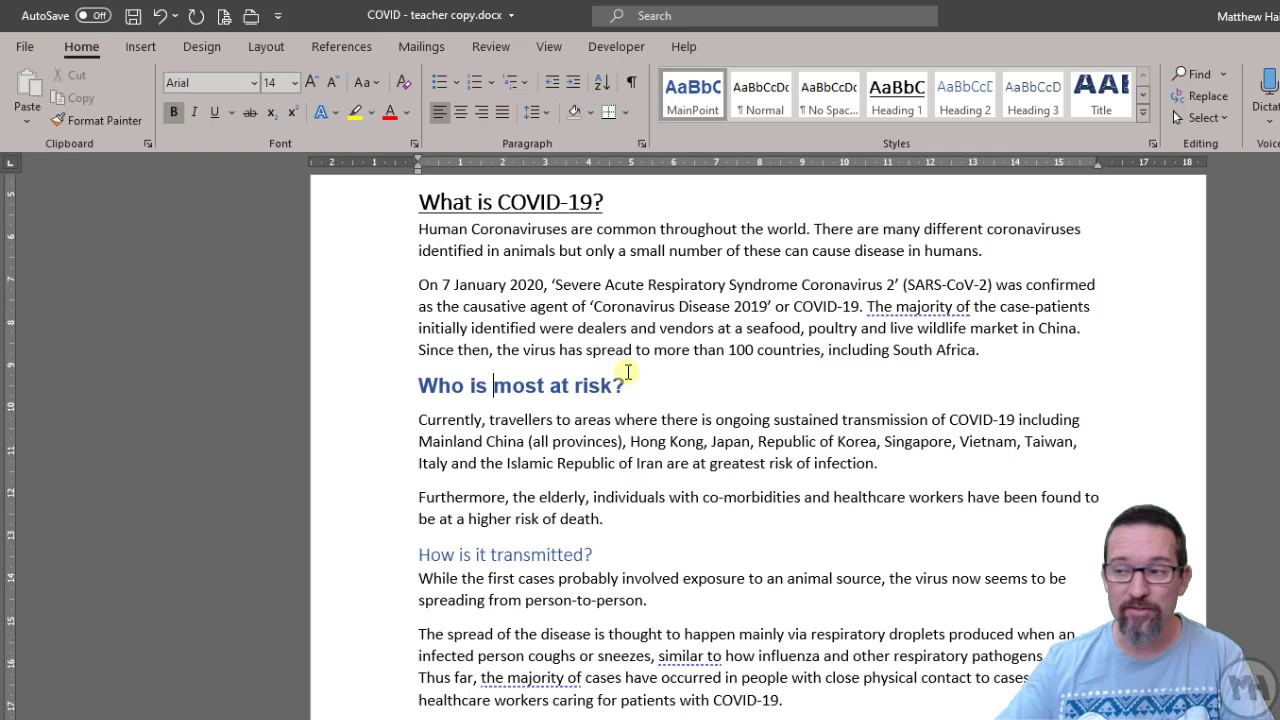
# - Apply MainPoint to 'How is it transmitted?' and 'What are the symptoms of COVID-19?'
pyautogui.click(430, 557)
pyautogui.click(693, 95)
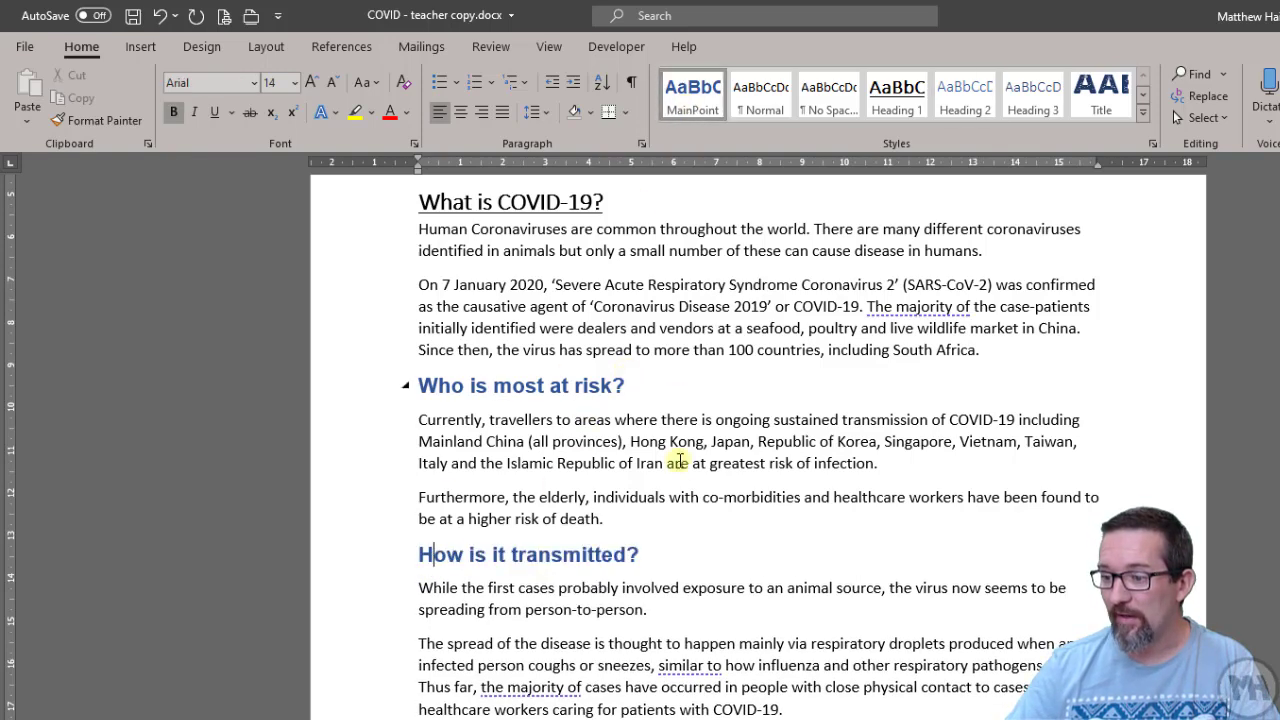
pyautogui.scroll(-5, 679, 461)
pyautogui.click(577, 476)
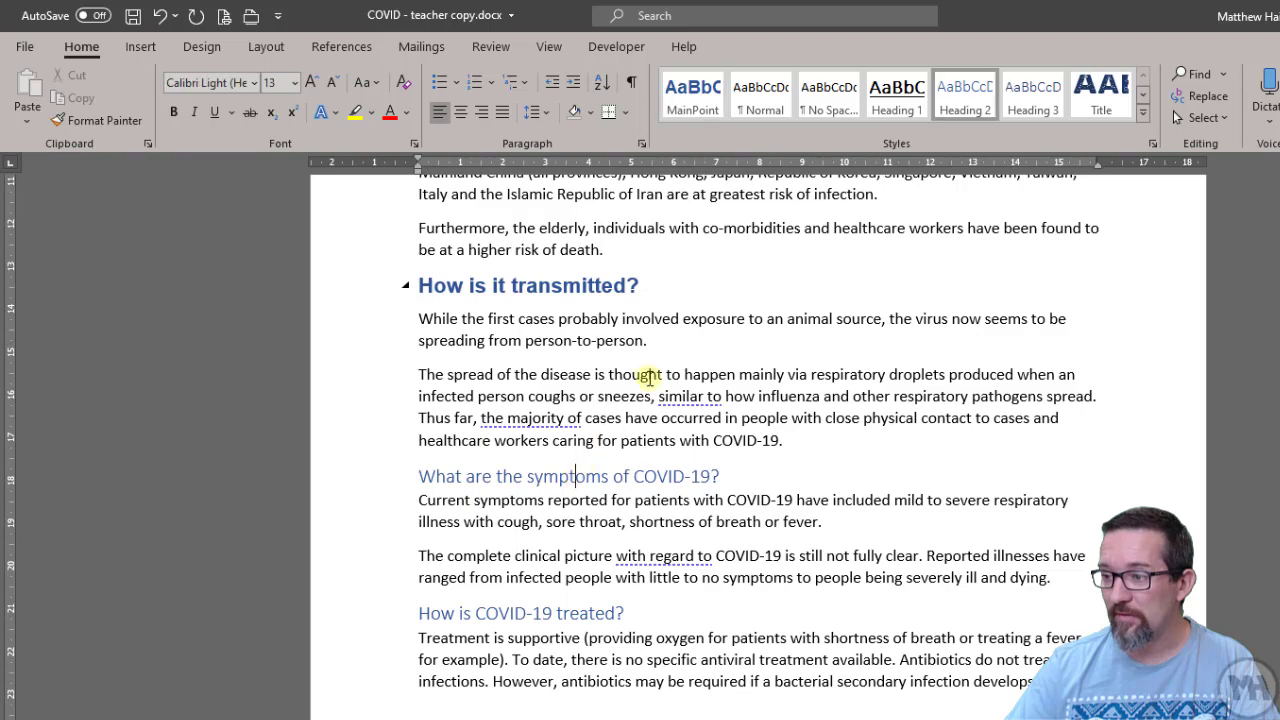
pyautogui.click(707, 95)
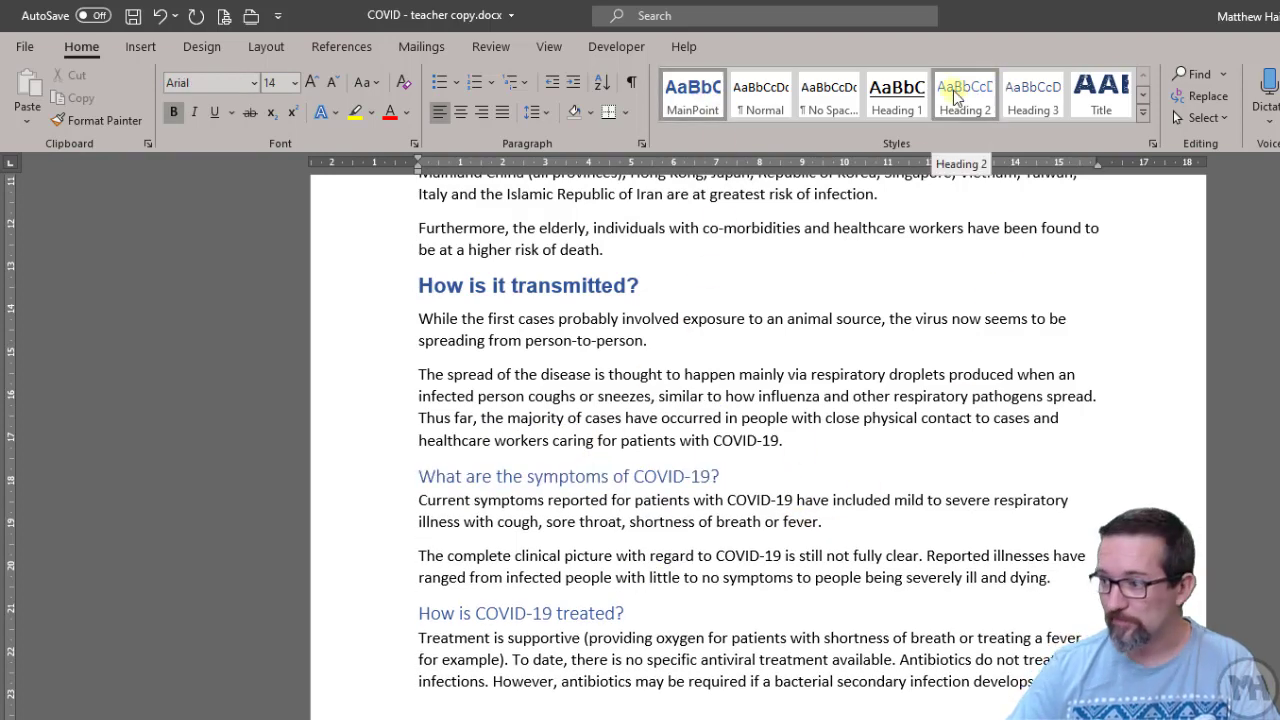
pyautogui.scroll(-8, 605, 521)
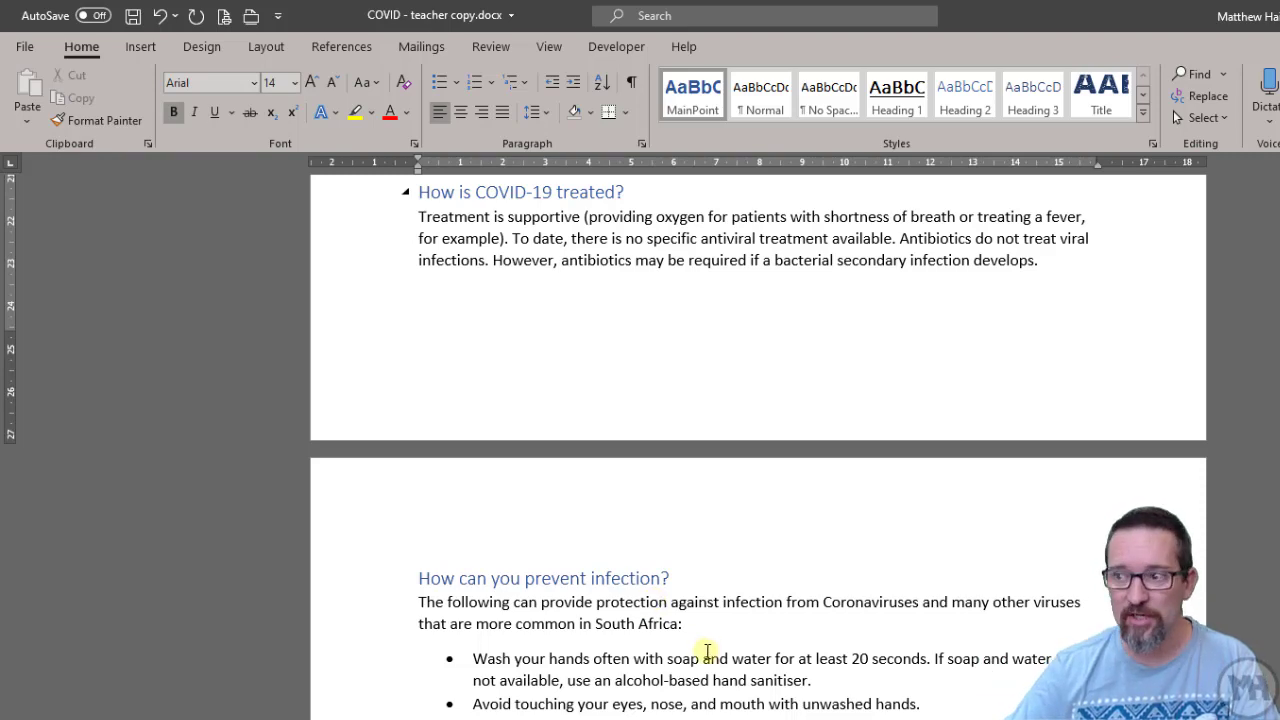
pyautogui.scroll(5, 700, 650)
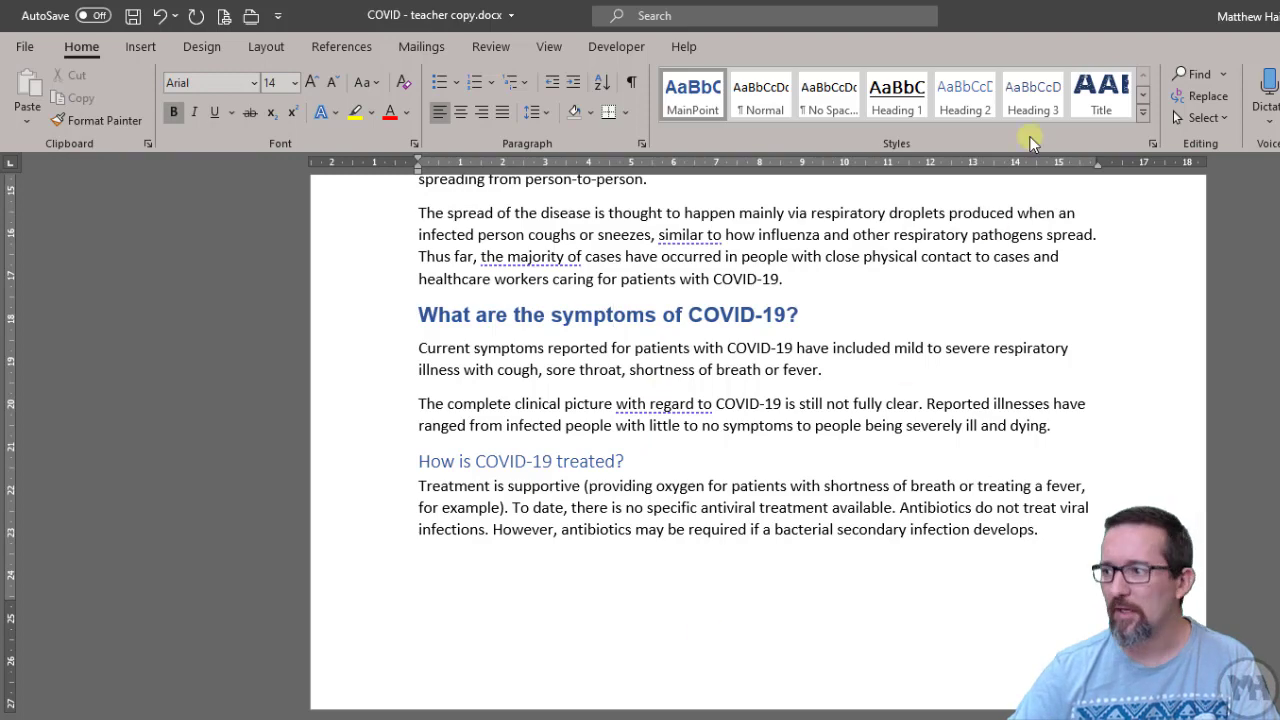
# - Use Heading 2's Select All option to highlight every remaining Heading 2 heading
pyautogui.rightClick(971, 95)
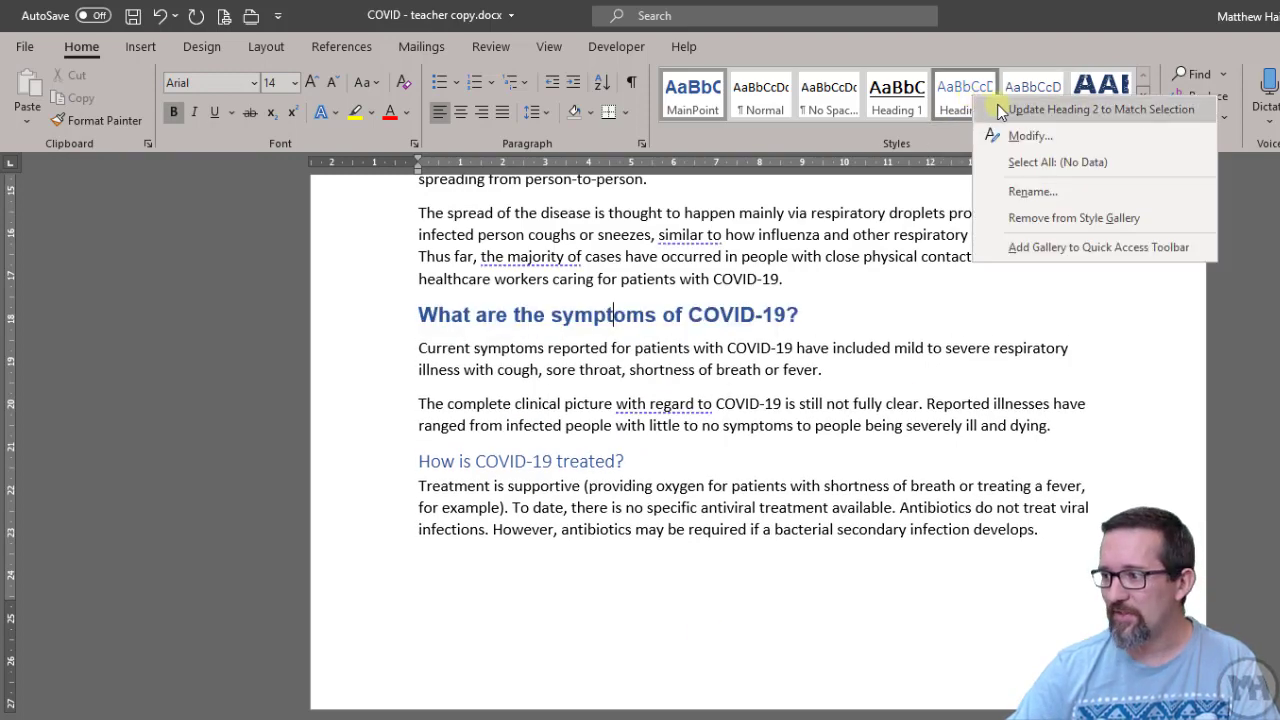
pyautogui.click(1040, 168)
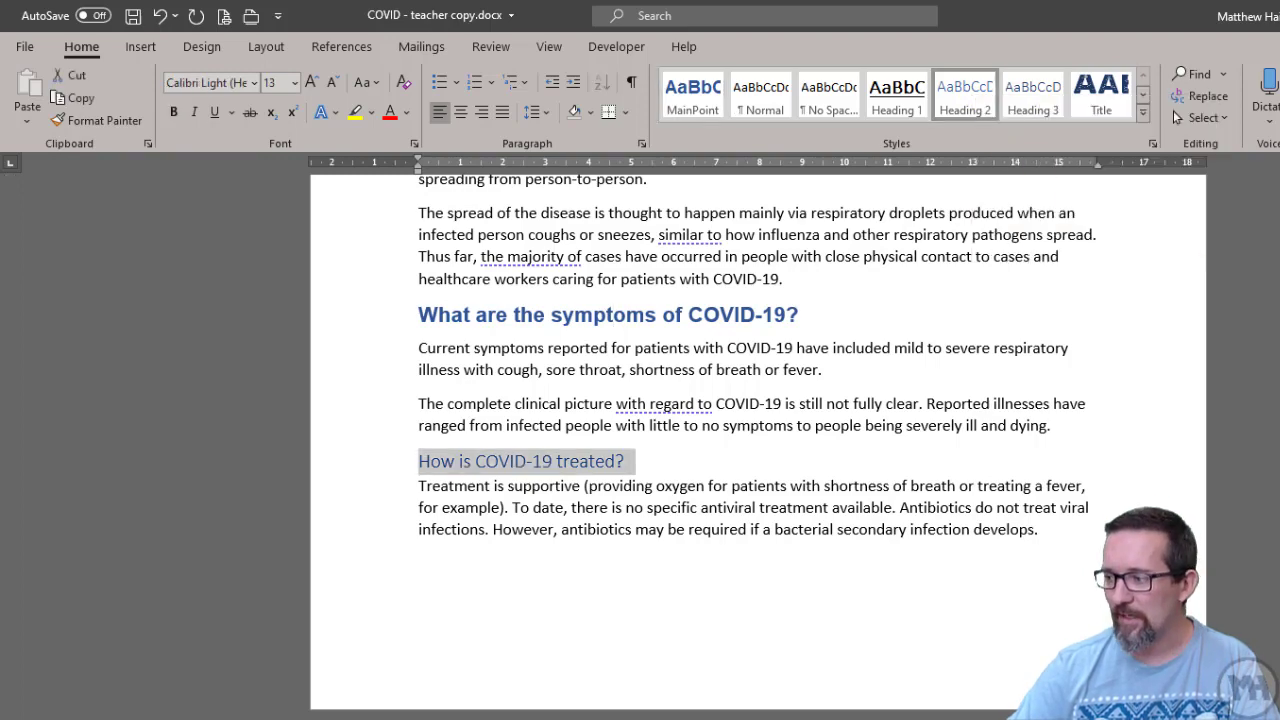
pyautogui.scroll(-6, 758, 447)
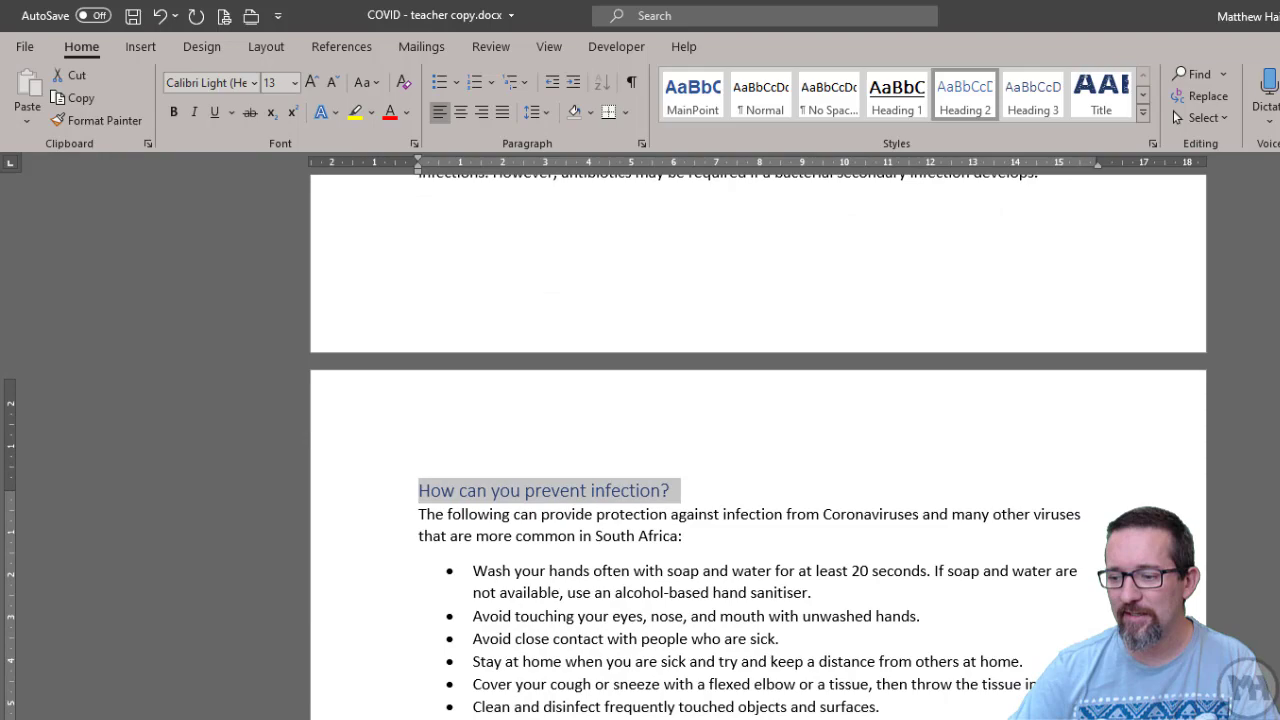
pyautogui.scroll(-5, 758, 447)
pyautogui.scroll(4, 758, 447)
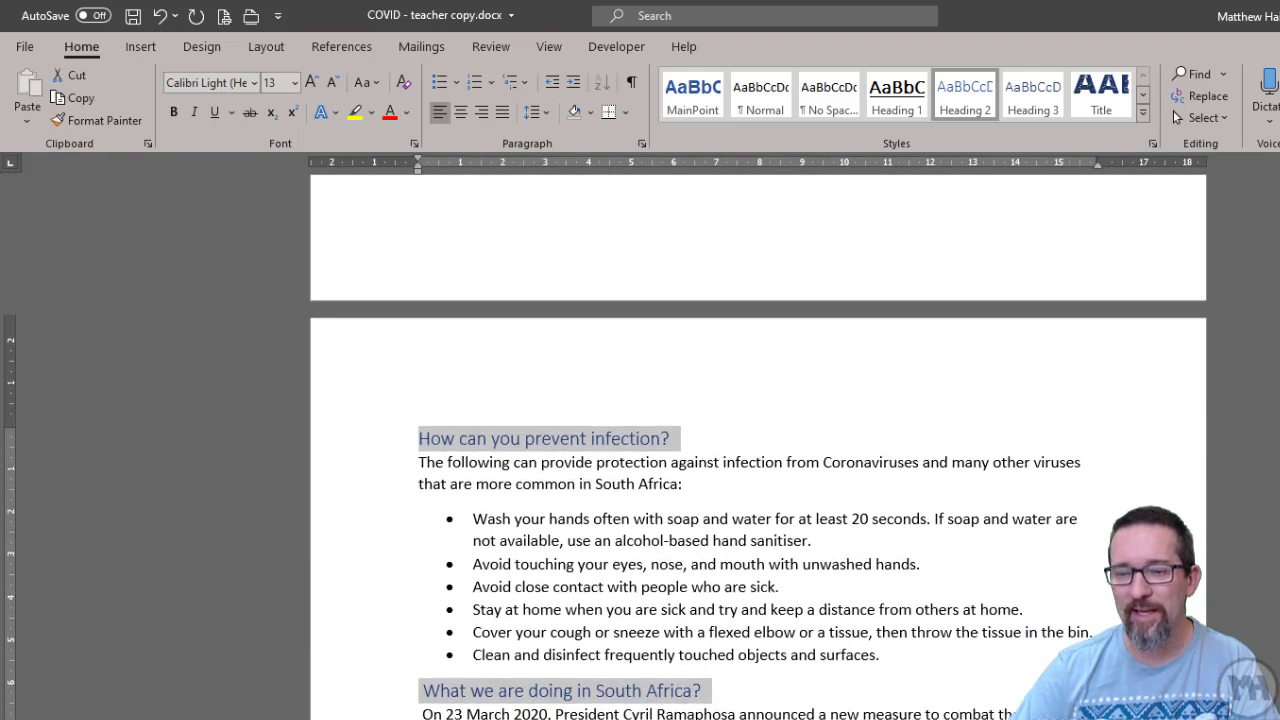
pyautogui.scroll(7, 758, 447)
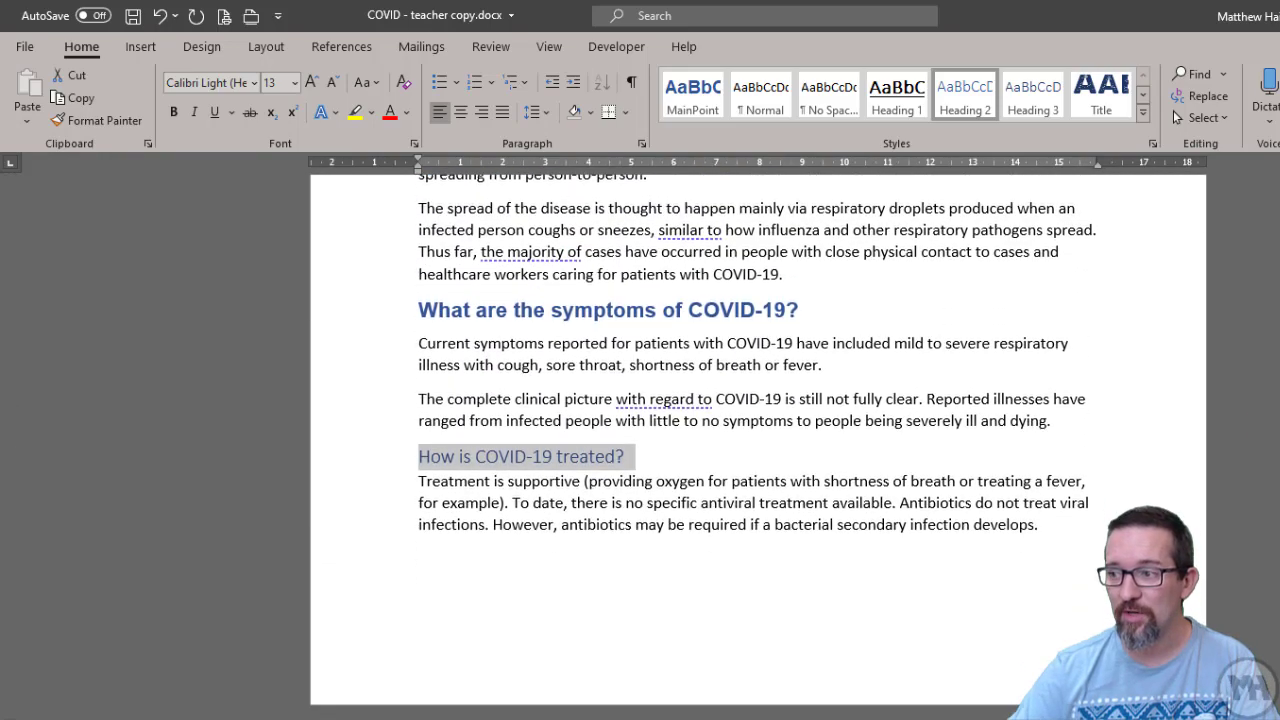
# - Apply MainPoint to all selected headings, including 'How can you prevent infection?', then deselect
pyautogui.click(695, 96)
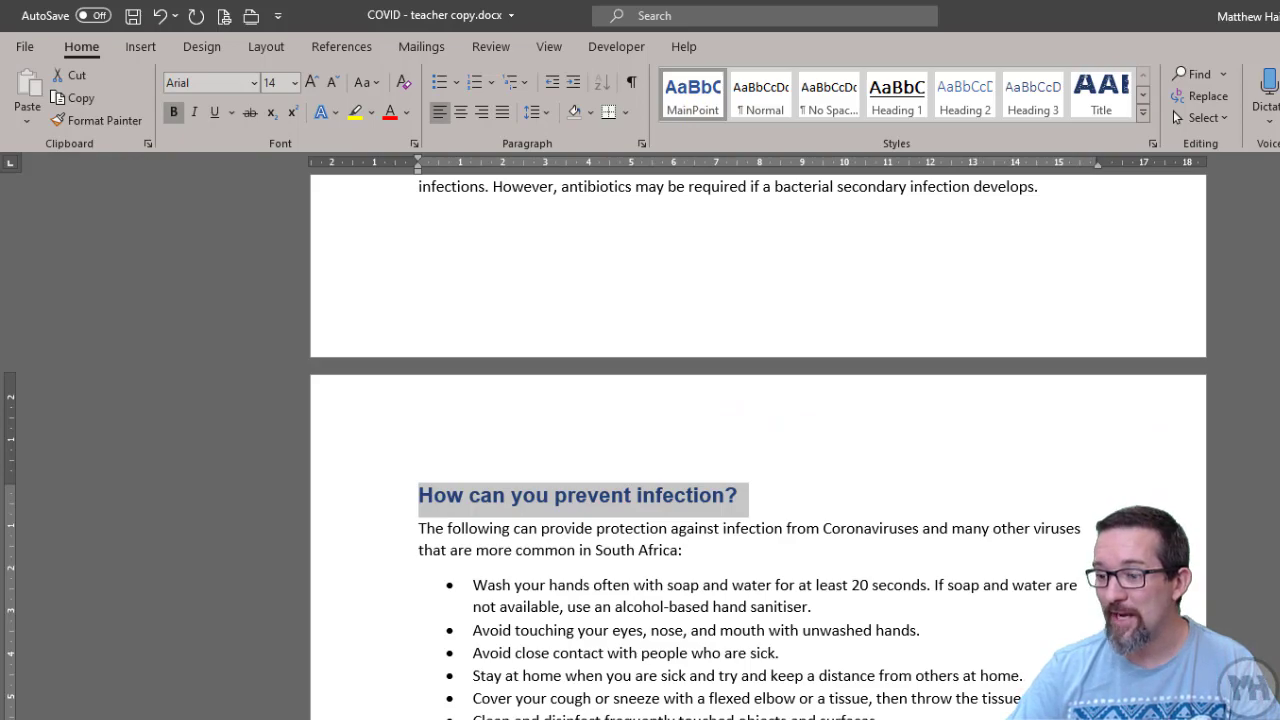
pyautogui.scroll(-10, 758, 447)
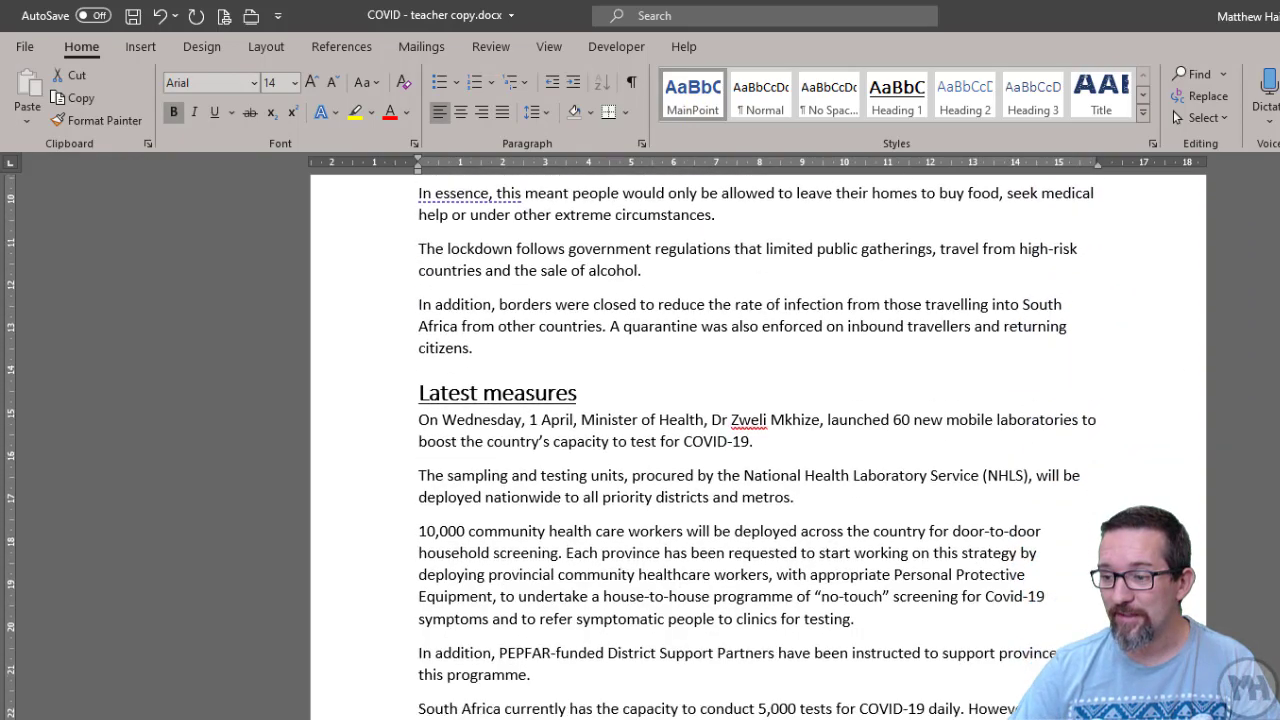
pyautogui.scroll(8, 758, 447)
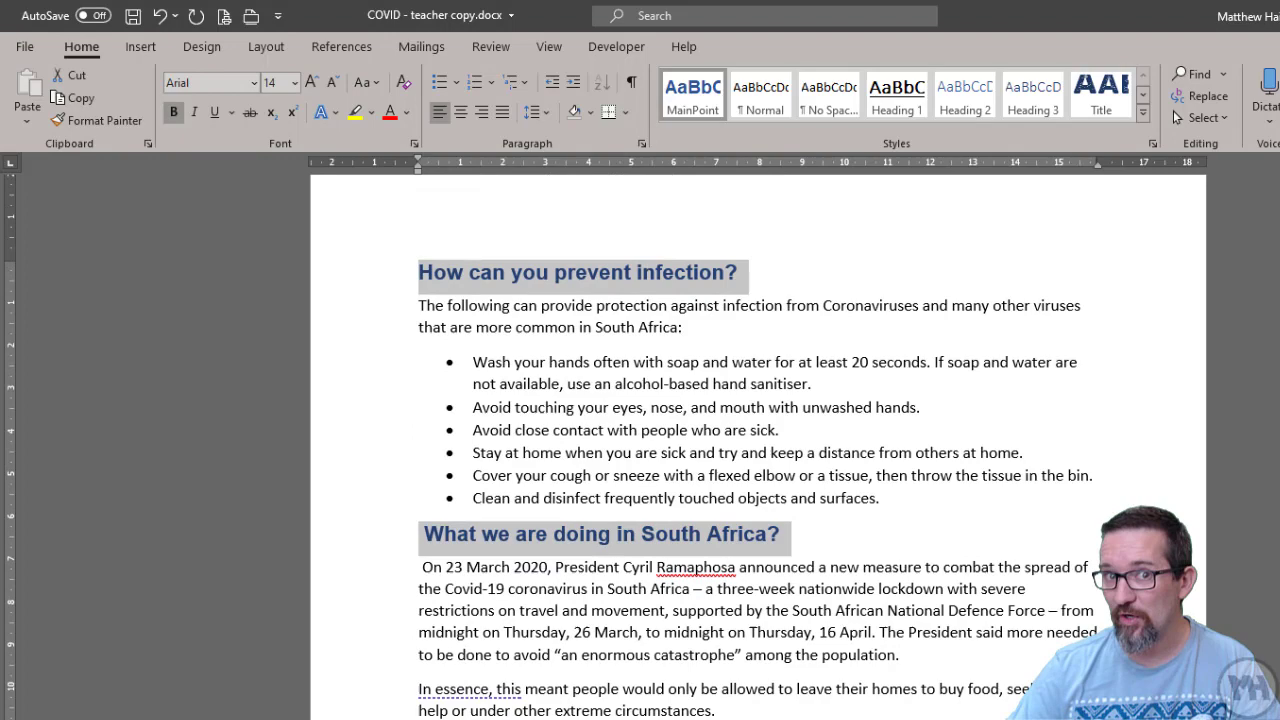
pyautogui.scroll(9, 758, 447)
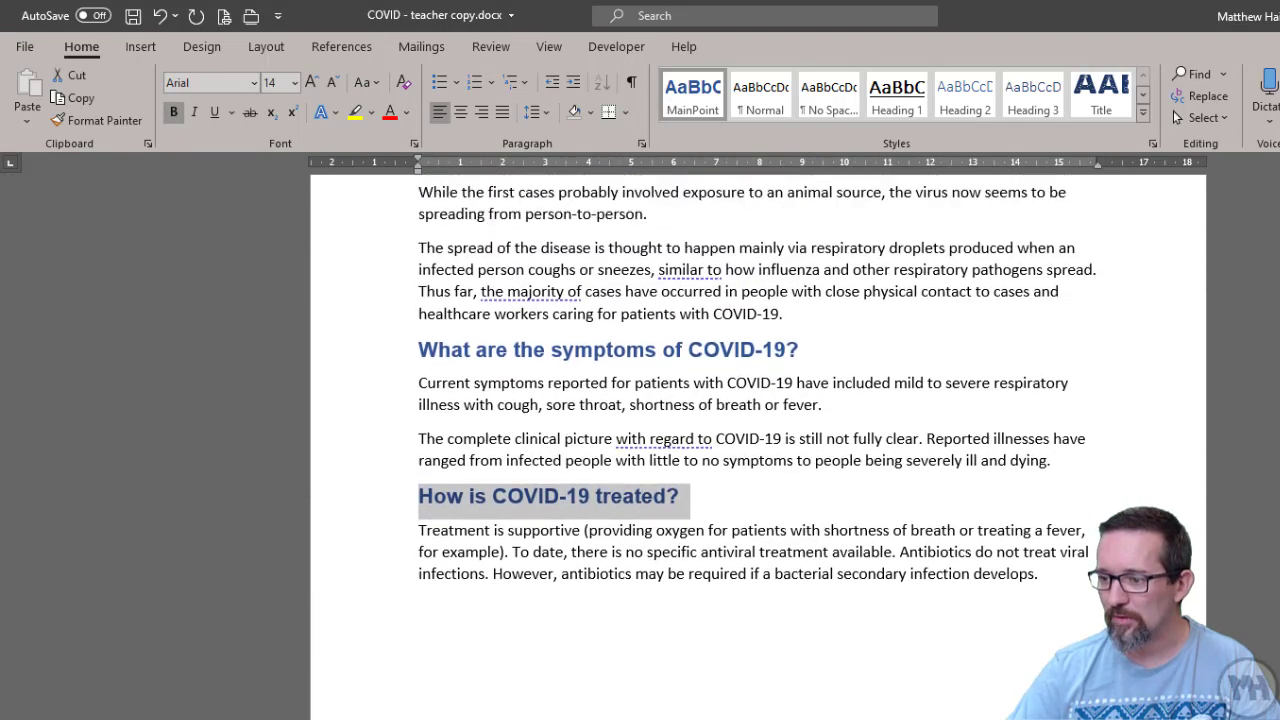
pyautogui.scroll(10, 1255, 290)
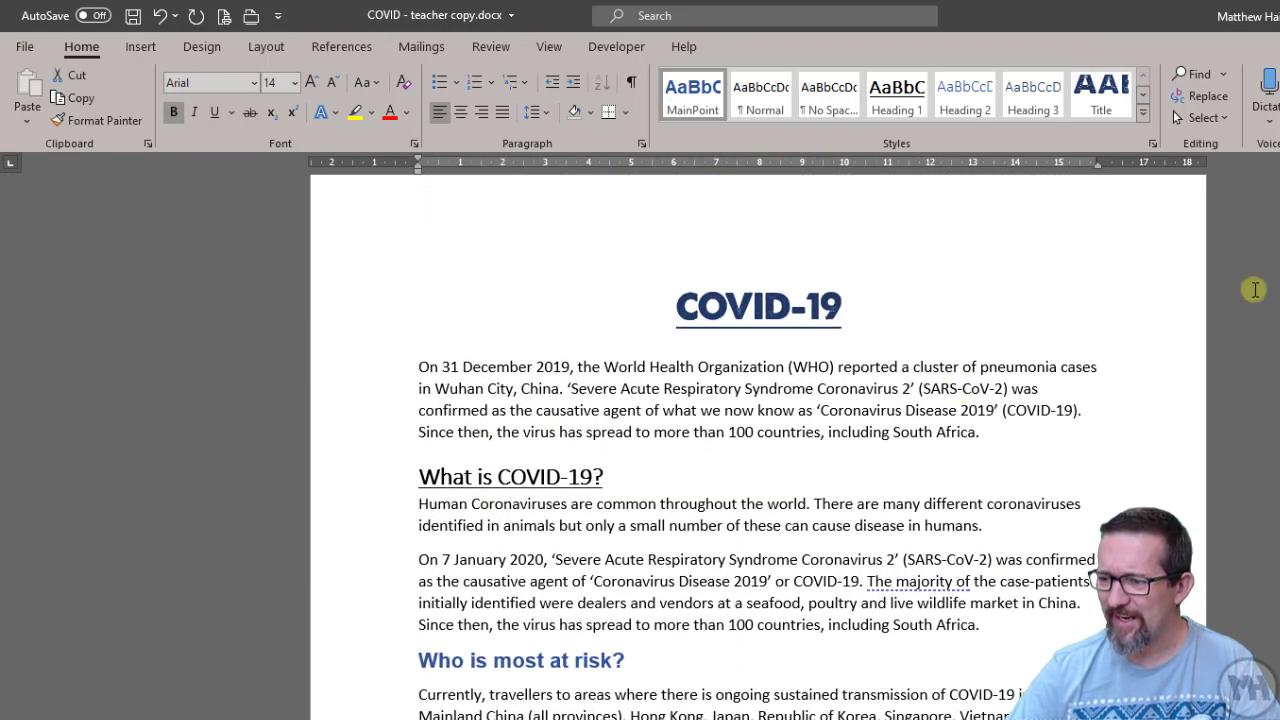
pyautogui.click(871, 398)
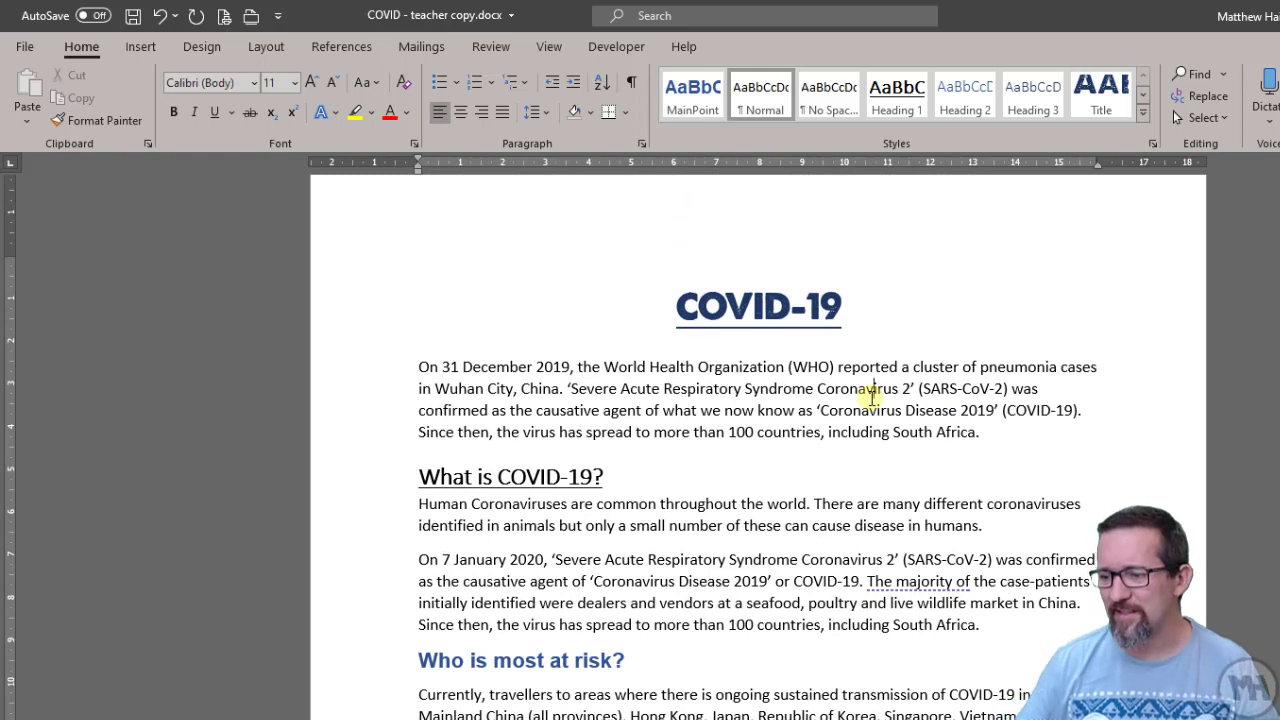